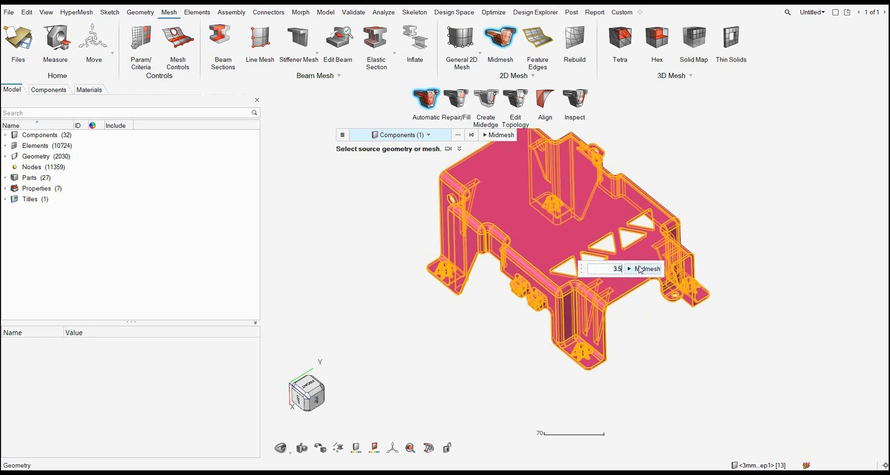
Generate the automatic midmesh of the selected component with an element size of 3.5
{"action": "left_click", "coordinate": [642, 270]}
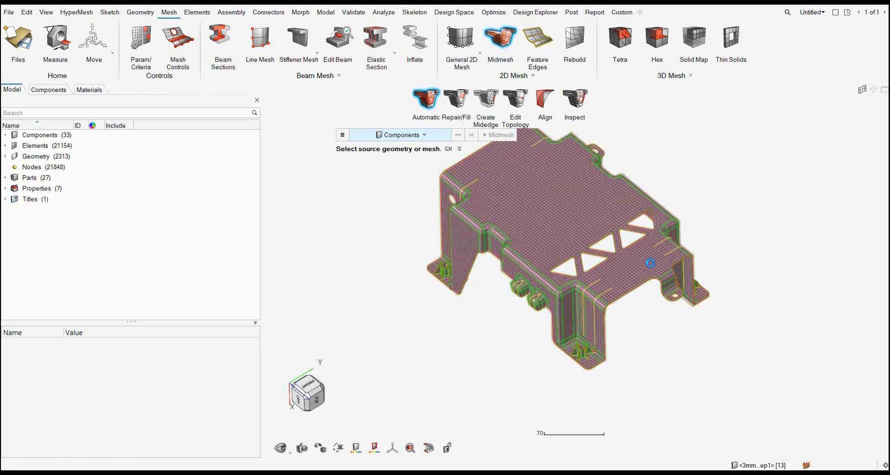
Examine the generated midmesh from several sides, including the ribbed bosses, the legs and the mounting flanges
{"action": "scroll", "coordinate": [519, 293], "scroll_direction": "up", "scroll_amount": 5}
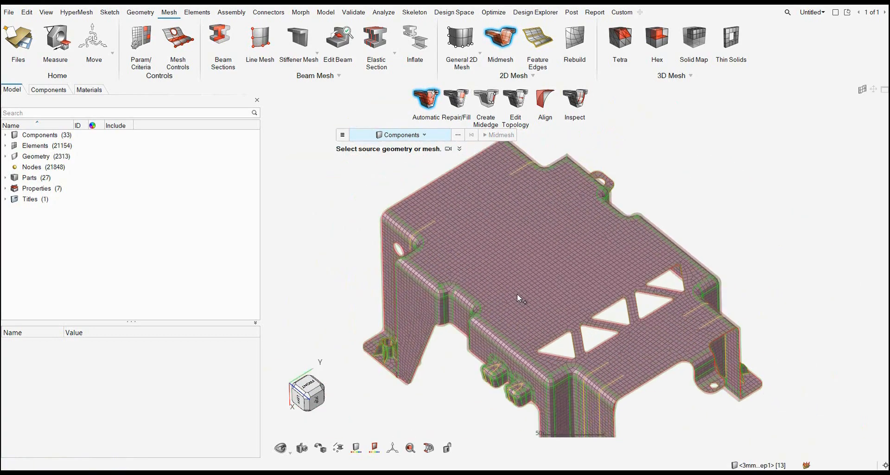
{"action": "middle_click_drag", "start_coordinate": [516, 294], "coordinate": [550, 254]}
{"action": "right_click_drag", "start_coordinate": [551, 255], "coordinate": [580, 324]}
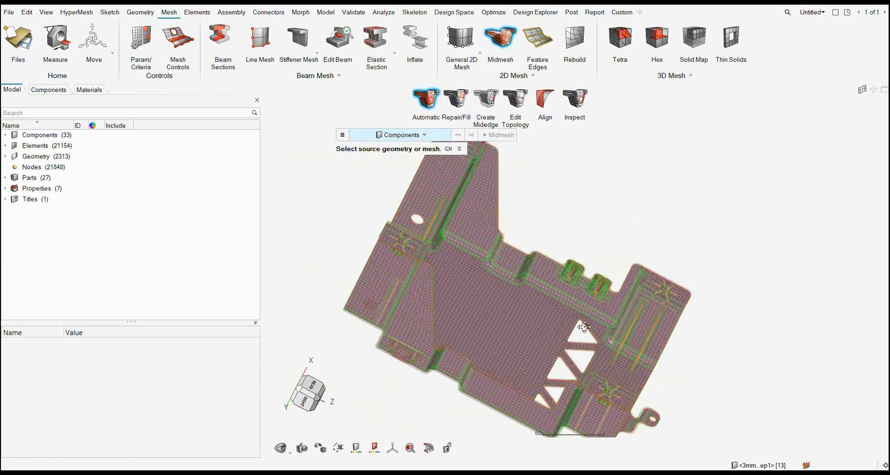
{"action": "scroll", "coordinate": [582, 319], "scroll_direction": "up", "scroll_amount": 5}
{"action": "middle_click_drag", "start_coordinate": [611, 301], "coordinate": [589, 292]}
{"action": "scroll", "coordinate": [586, 312], "scroll_direction": "down", "scroll_amount": 5}
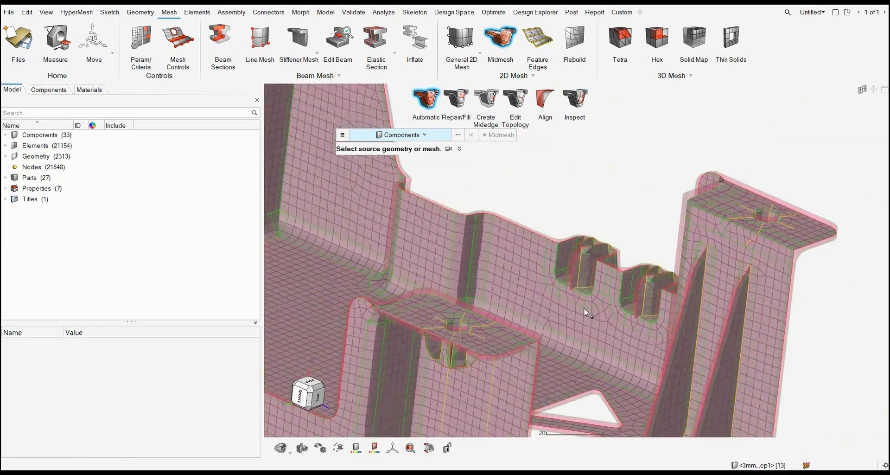
{"action": "scroll", "coordinate": [559, 319], "scroll_direction": "down", "scroll_amount": 5}
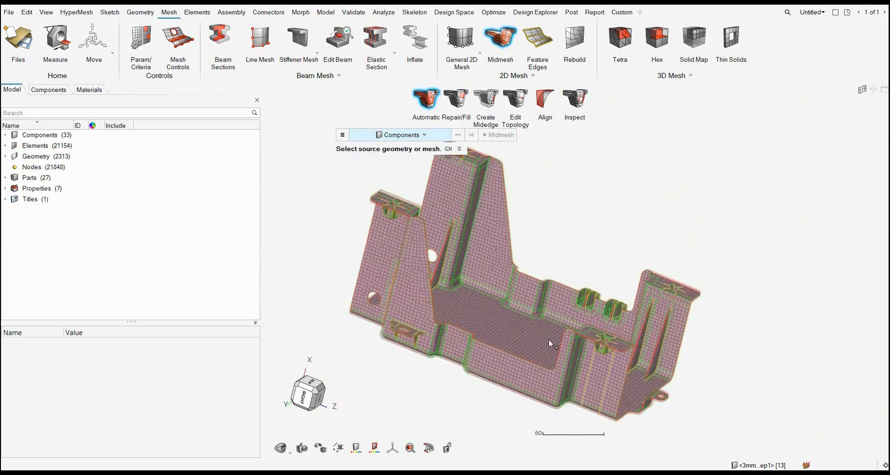
{"action": "middle_click_drag", "start_coordinate": [549, 338], "coordinate": [475, 265]}
{"action": "right_click_drag", "start_coordinate": [475, 265], "coordinate": [532, 281]}
{"action": "scroll", "coordinate": [479, 315], "scroll_direction": "up", "scroll_amount": 8}
{"action": "middle_click_drag", "start_coordinate": [480, 315], "coordinate": [527, 299]}
{"action": "scroll", "coordinate": [480, 319], "scroll_direction": "up", "scroll_amount": 8}
{"action": "scroll", "coordinate": [482, 311], "scroll_direction": "down", "scroll_amount": 9}
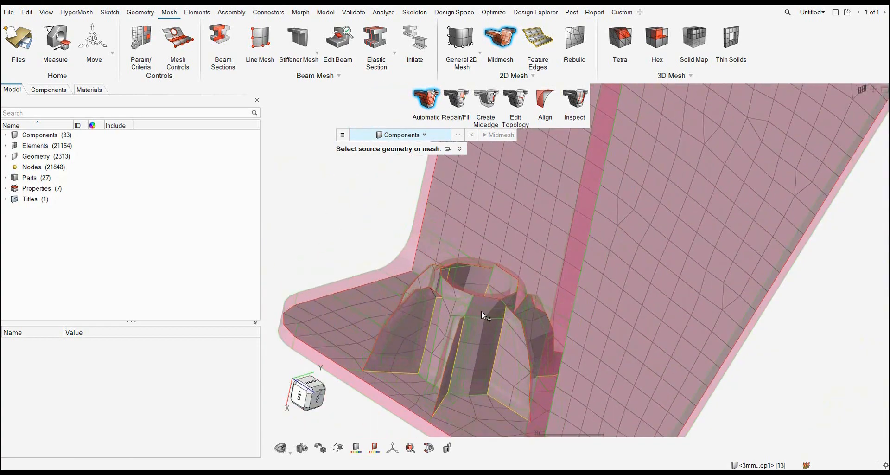
{"action": "scroll", "coordinate": [548, 324], "scroll_direction": "down", "scroll_amount": 2}
{"action": "right_click_drag", "start_coordinate": [601, 331], "coordinate": [526, 328]}
{"action": "scroll", "coordinate": [526, 328], "scroll_direction": "down", "scroll_amount": 7}
{"action": "middle_click_drag", "start_coordinate": [526, 328], "coordinate": [507, 352]}
{"action": "right_click_drag", "start_coordinate": [555, 328], "coordinate": [526, 320]}
{"action": "scroll", "coordinate": [530, 326], "scroll_direction": "up", "scroll_amount": 5}
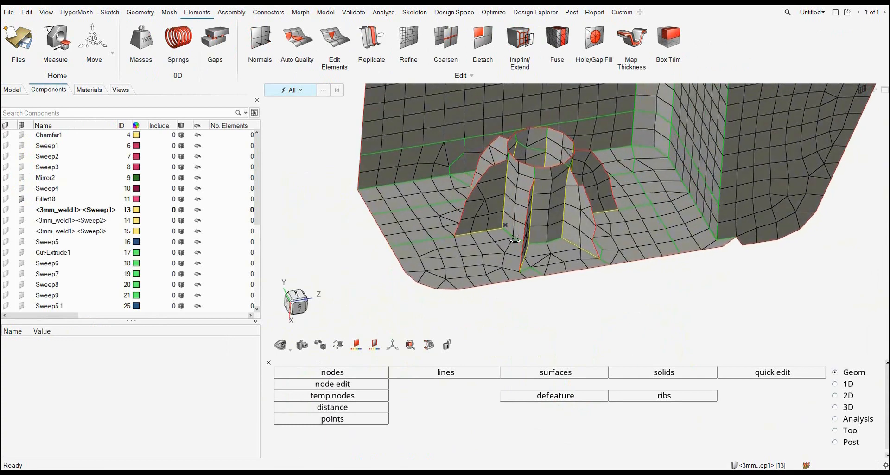
Suppress the stray surface edges on the flange at the outer ends of the boss's front ribs
{"action": "middle_click_drag", "start_coordinate": [515, 238], "coordinate": [504, 242]}
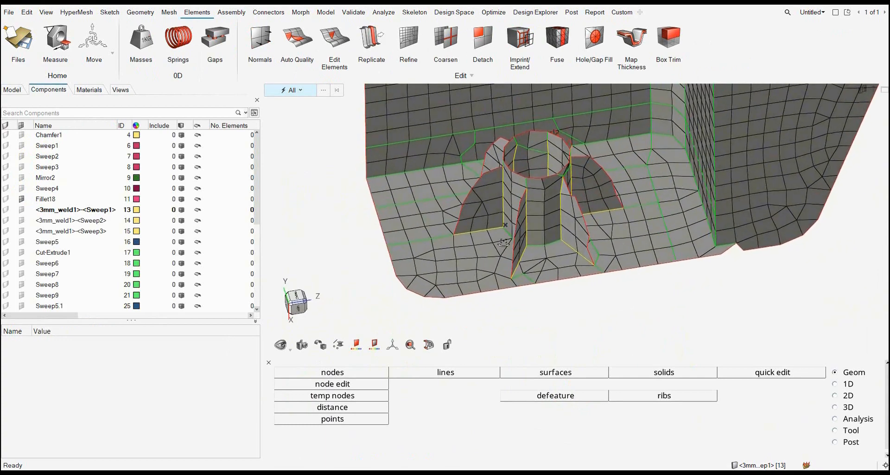
{"action": "left_click", "coordinate": [147, 12]}
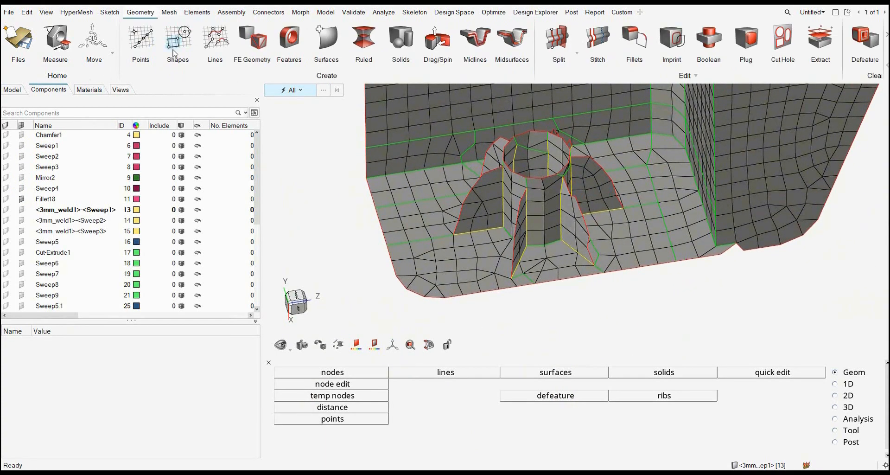
{"action": "left_click", "coordinate": [598, 42]}
{"action": "scroll", "coordinate": [554, 238], "scroll_direction": "up", "scroll_amount": 5}
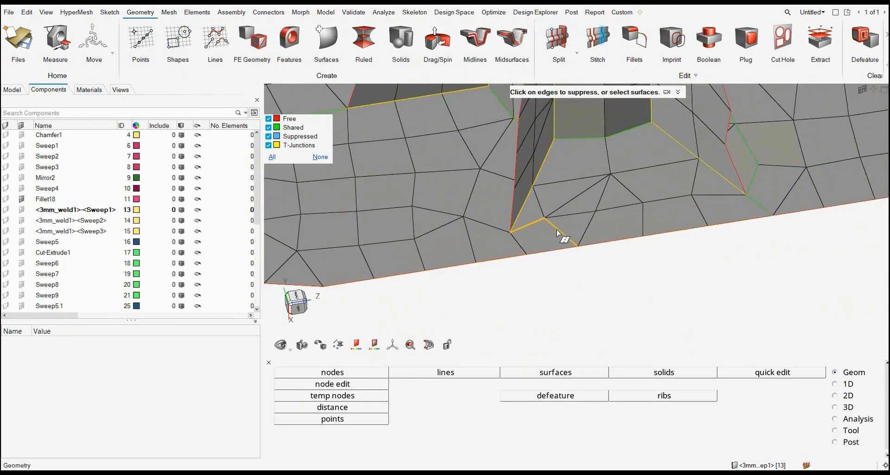
{"action": "scroll", "coordinate": [543, 235], "scroll_direction": "down", "scroll_amount": 3}
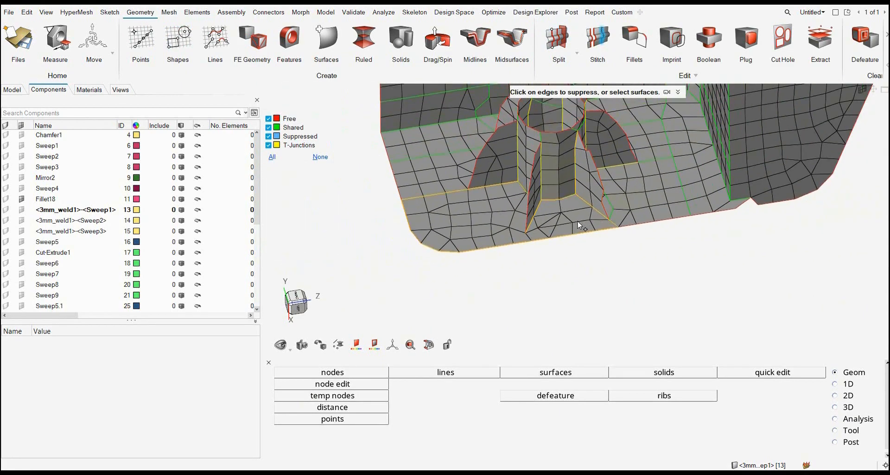
{"action": "left_click_drag", "start_coordinate": [577, 221], "coordinate": [655, 204], "text": "ctrl"}
{"action": "left_click", "coordinate": [614, 206]}
{"action": "right_click_drag", "start_coordinate": [649, 147], "coordinate": [633, 200], "text": "ctrl"}
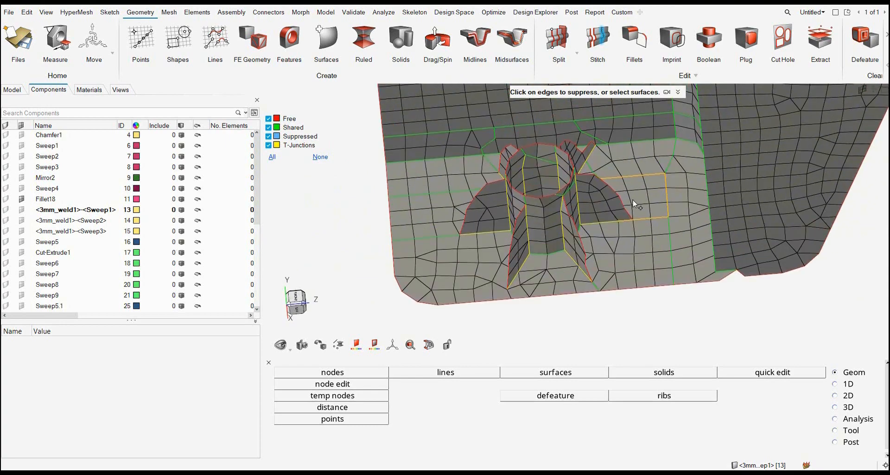
{"action": "left_click_drag", "start_coordinate": [633, 201], "coordinate": [634, 207], "text": "ctrl"}
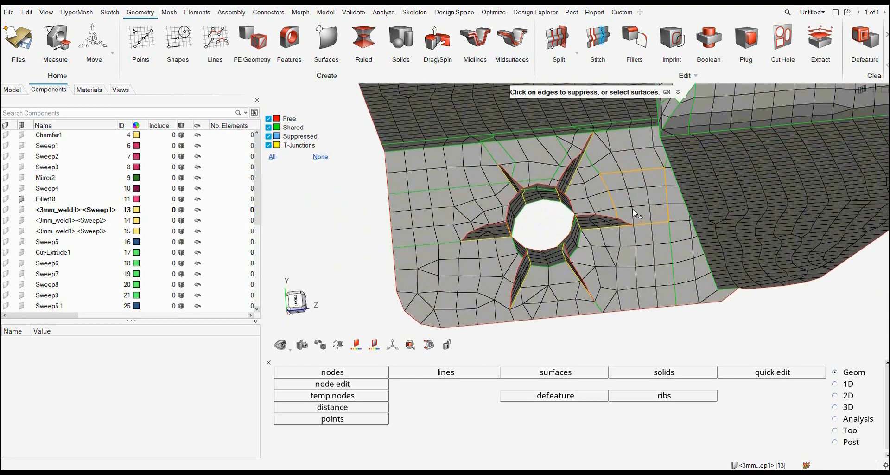
Discard the accidental surface selection and suppress the extra edge on the flange between two neighbouring ribs of the boss
{"action": "left_click", "coordinate": [607, 196]}
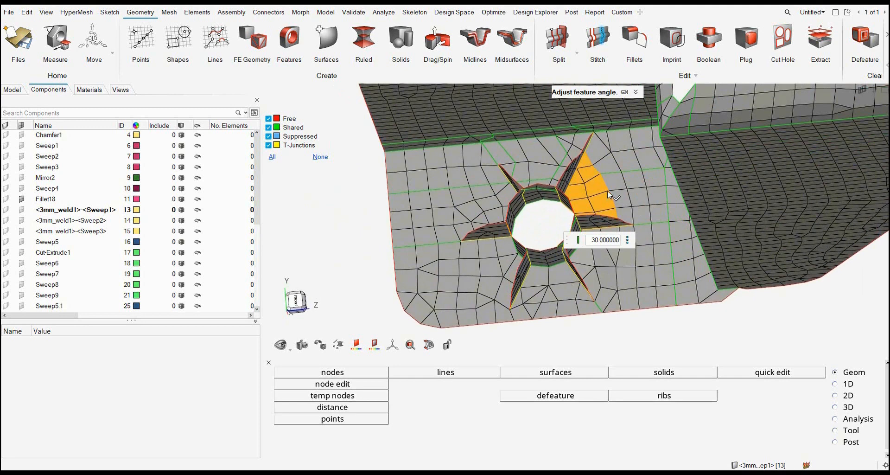
{"action": "key", "text": "Escape"}
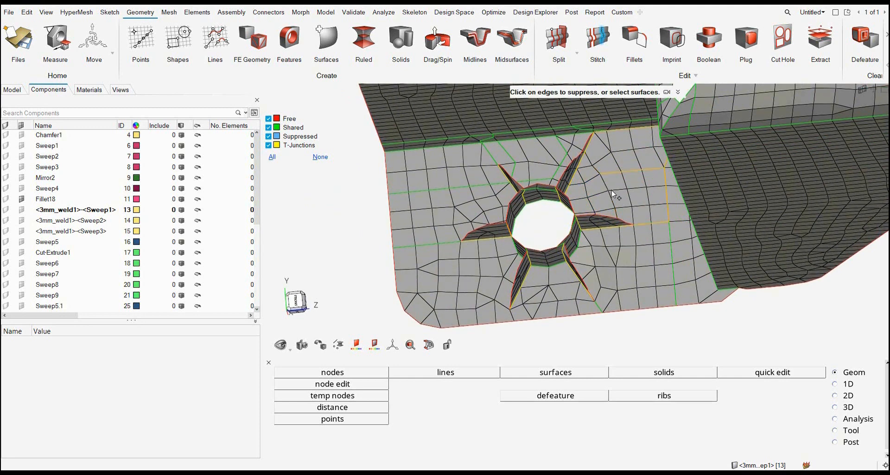
{"action": "mouse_move", "coordinate": [611, 190]}
{"action": "middle_mouse_down"}
{"action": "mouse_move", "coordinate": [627, 193]}
{"action": "mouse_move", "coordinate": [610, 183]}
{"action": "middle_mouse_up"}
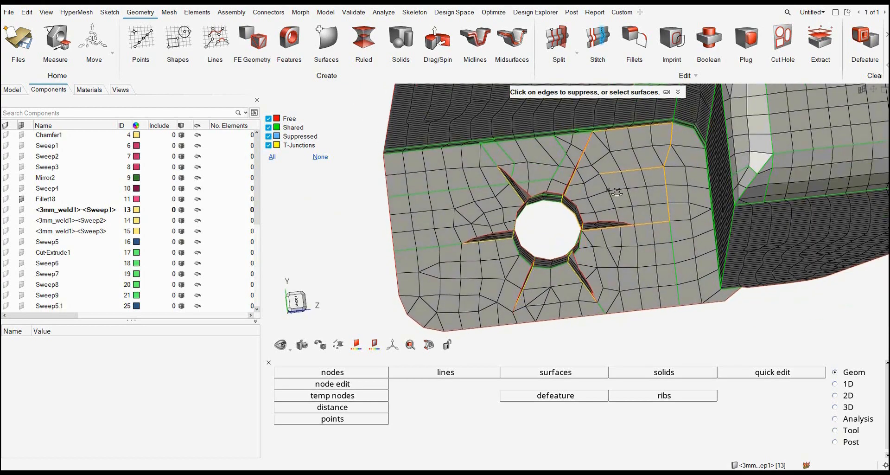
{"action": "left_click", "coordinate": [617, 172]}
{"action": "scroll", "coordinate": [609, 183], "scroll_direction": "down", "scroll_amount": 4}
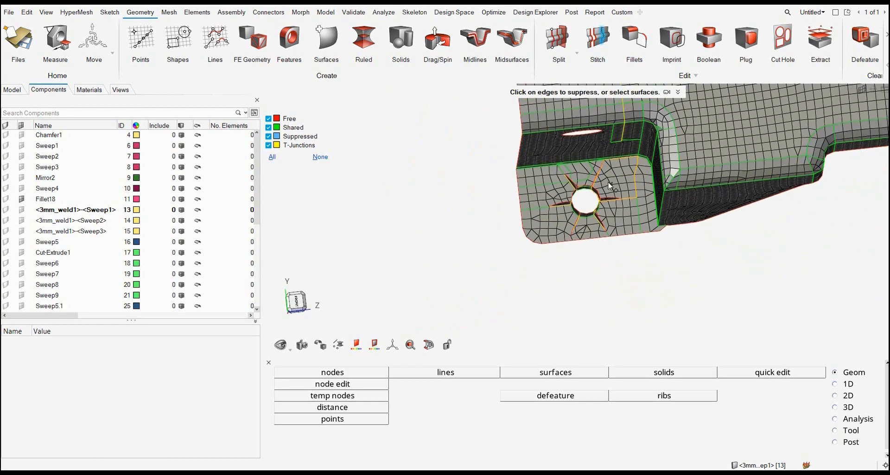
Suppress the unneeded surface edges on the flange around the boss's remaining ribs
{"action": "middle_click_drag", "start_coordinate": [607, 182], "coordinate": [587, 176]}
{"action": "scroll", "coordinate": [587, 176], "scroll_direction": "up", "scroll_amount": 5}
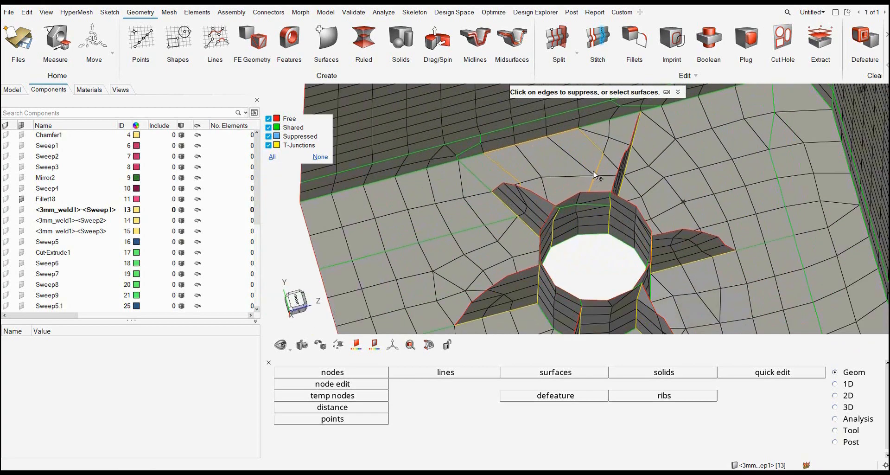
{"action": "left_click", "coordinate": [597, 147]}
{"action": "left_click", "coordinate": [492, 224]}
{"action": "scroll", "coordinate": [480, 213], "scroll_direction": "down", "scroll_amount": 6}
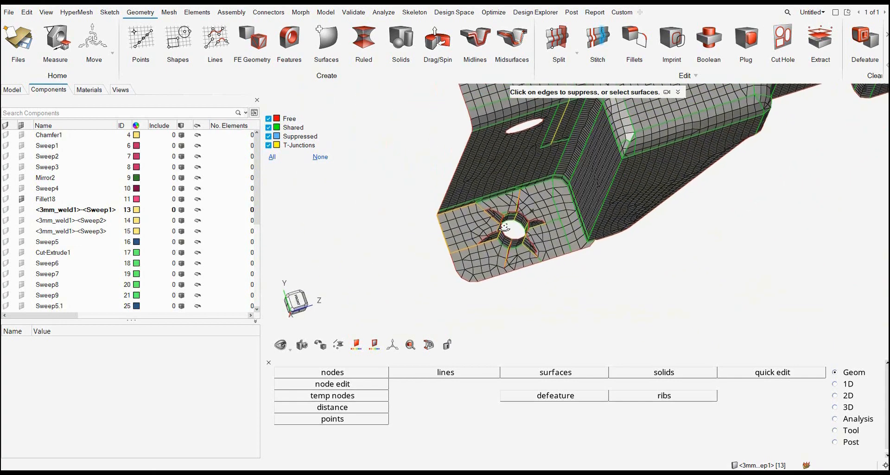
{"action": "middle_click_drag", "start_coordinate": [479, 214], "coordinate": [472, 227]}
{"action": "scroll", "coordinate": [481, 225], "scroll_direction": "up", "scroll_amount": 3}
{"action": "left_click", "coordinate": [472, 227]}
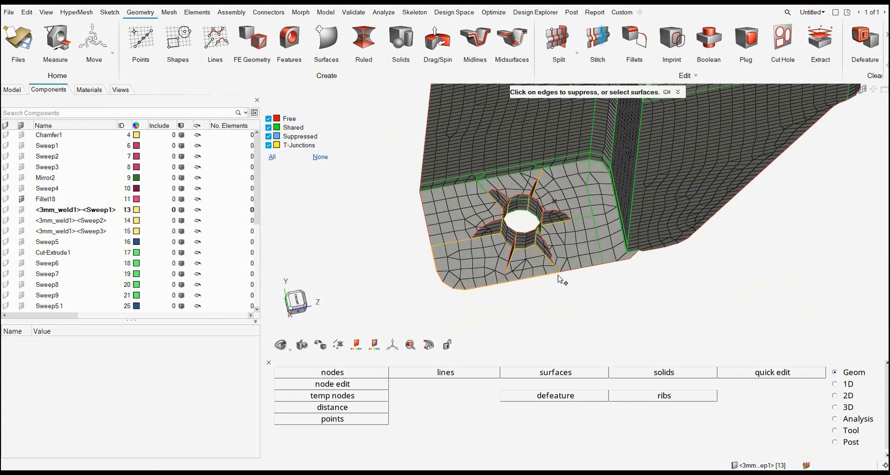
Suppress the horizontal edge across the inner wall of the boss just below its rim
{"action": "scroll", "coordinate": [496, 183], "scroll_direction": "up", "scroll_amount": 3}
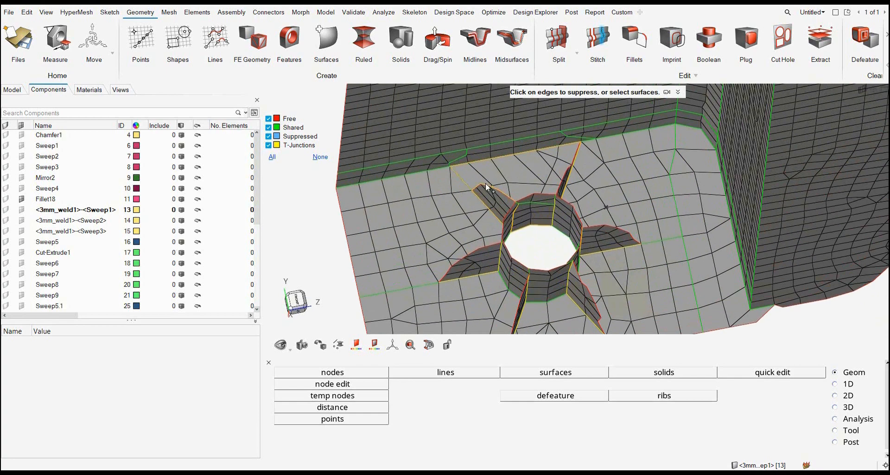
{"action": "scroll", "coordinate": [534, 212], "scroll_direction": "up", "scroll_amount": 3}
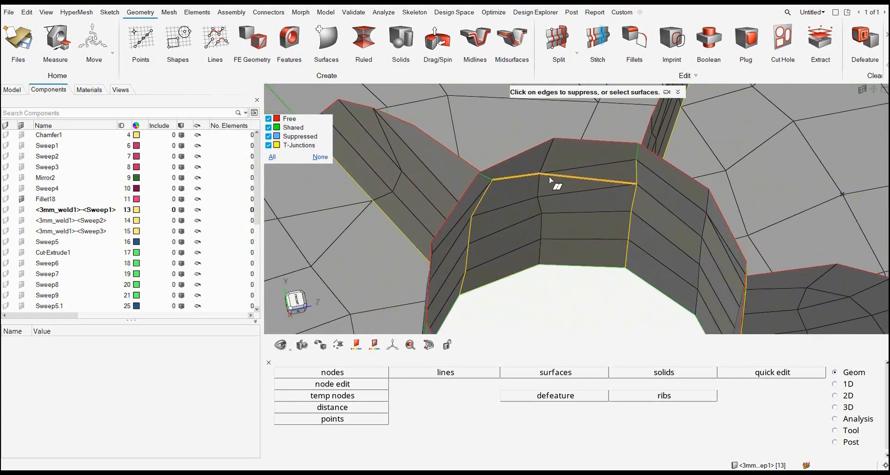
{"action": "scroll", "coordinate": [546, 198], "scroll_direction": "down", "scroll_amount": 4}
{"action": "middle_click_drag", "start_coordinate": [561, 211], "coordinate": [542, 216]}
{"action": "scroll", "coordinate": [546, 213], "scroll_direction": "down", "scroll_amount": 5}
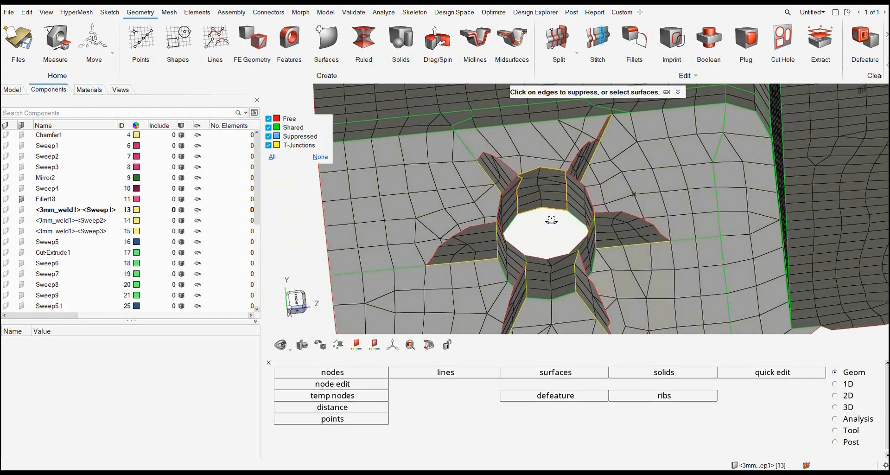
Suppress the short jagged edges crossing the narrow bend strip between the flange and the leg wall near the boss
{"action": "scroll", "coordinate": [548, 166], "scroll_direction": "up", "scroll_amount": 6}
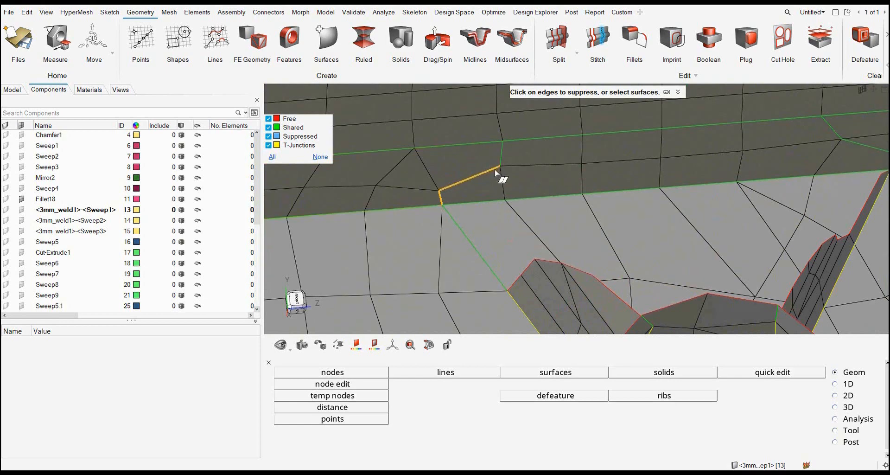
{"action": "scroll", "coordinate": [495, 167], "scroll_direction": "down", "scroll_amount": 4}
{"action": "scroll", "coordinate": [510, 175], "scroll_direction": "up", "scroll_amount": 5}
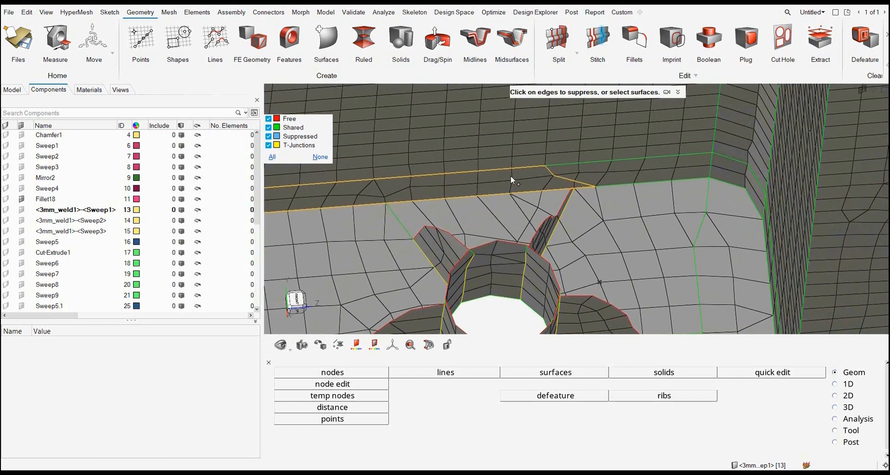
{"action": "left_click", "coordinate": [582, 181]}
{"action": "scroll", "coordinate": [510, 178], "scroll_direction": "down", "scroll_amount": 6}
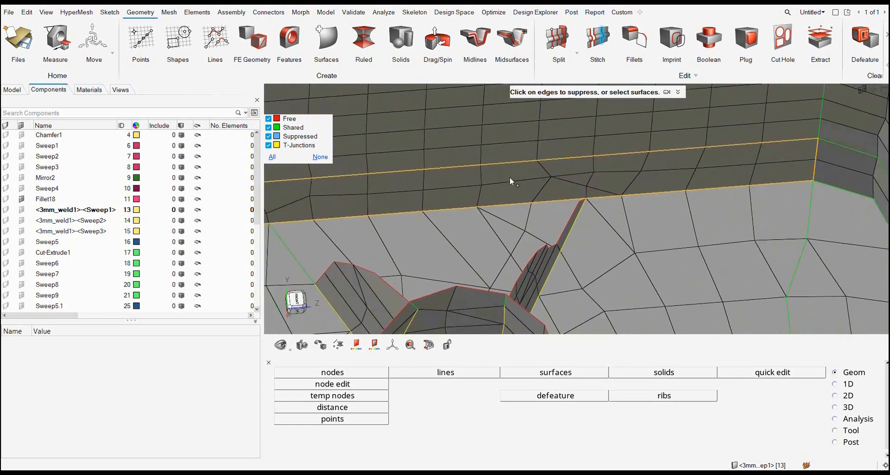
{"action": "middle_click_drag", "start_coordinate": [514, 235], "coordinate": [538, 218]}
{"action": "scroll", "coordinate": [549, 270], "scroll_direction": "up", "scroll_amount": 4}
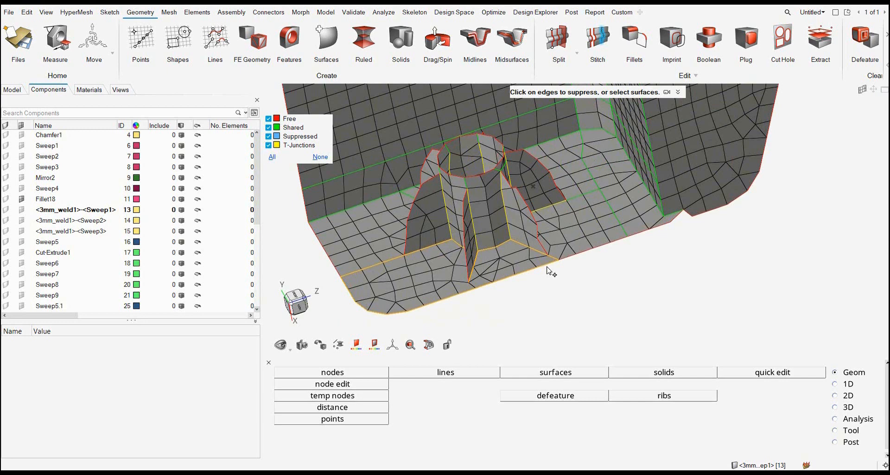
Create a triangular element from three nodes to fill the notch at the lower outer edge of the boss's rib
{"action": "left_click", "coordinate": [196, 14]}
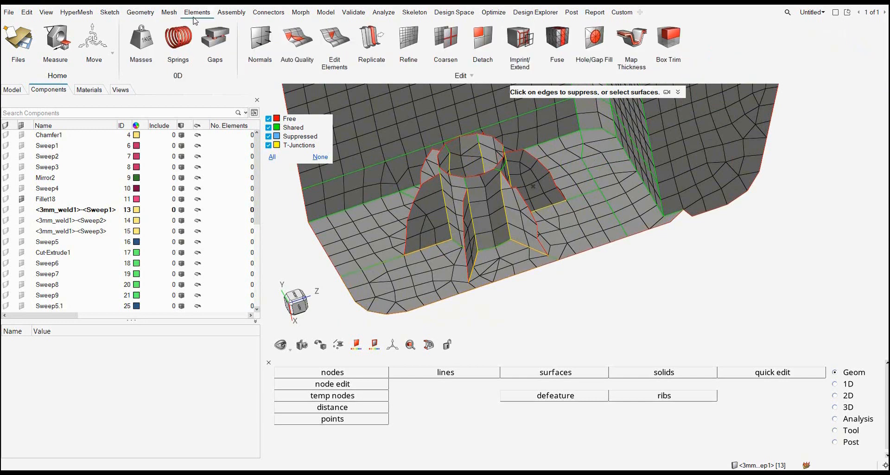
{"action": "left_click", "coordinate": [334, 38]}
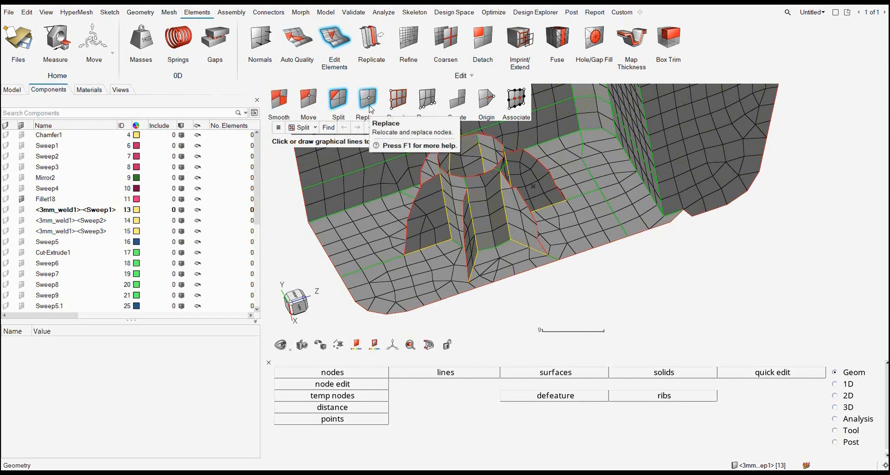
{"action": "left_click", "coordinate": [457, 100]}
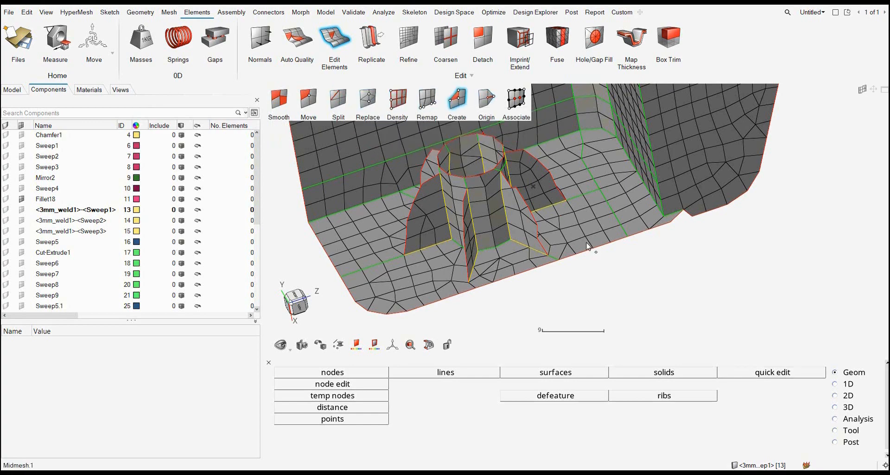
{"action": "scroll", "coordinate": [640, 278], "scroll_direction": "up", "scroll_amount": 5}
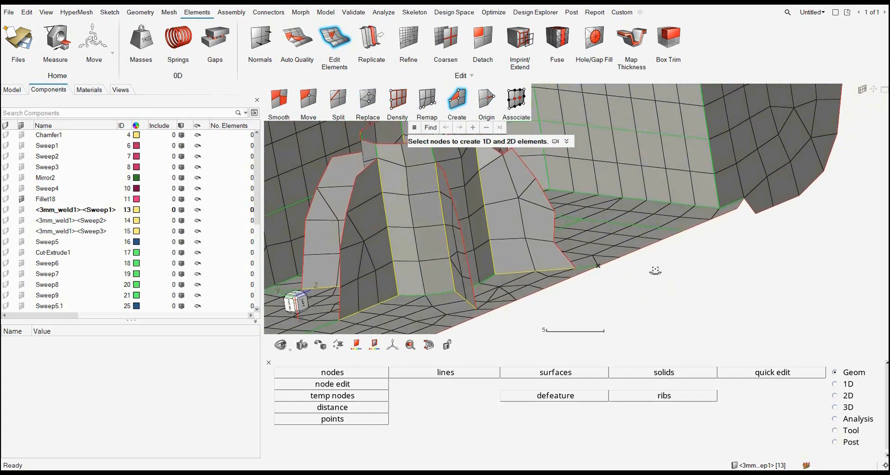
{"action": "left_click_drag", "start_coordinate": [655, 271], "coordinate": [659, 282], "text": "ctrl"}
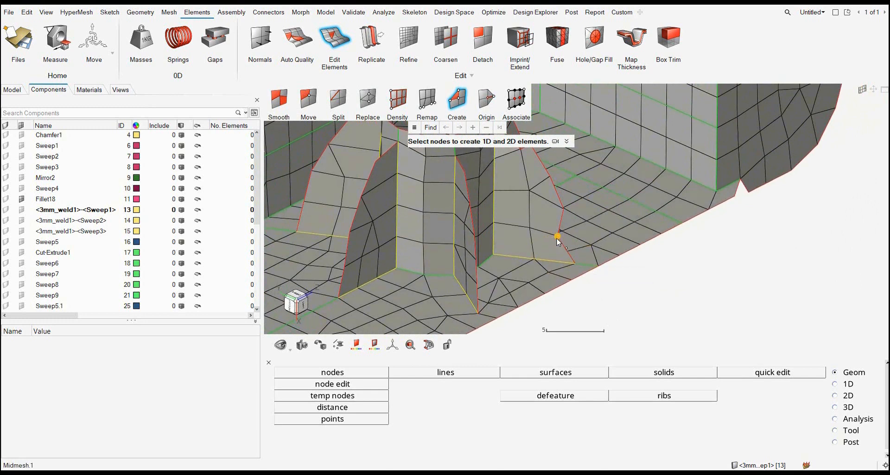
{"action": "left_click", "coordinate": [575, 263]}
{"action": "middle_click", "coordinate": [576, 262]}
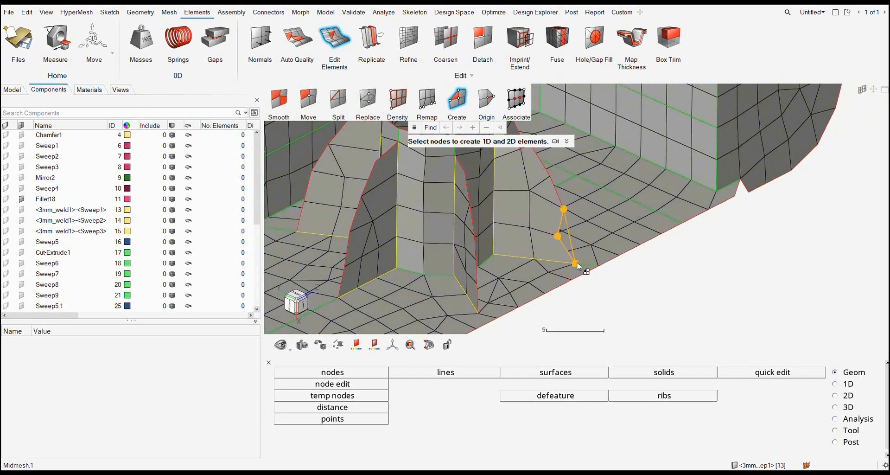
Create an element from existing nodes to fill the gap at the rib's top where it meets the boss wall
{"action": "scroll", "coordinate": [645, 265], "scroll_direction": "down", "scroll_amount": 3}
{"action": "middle_click_drag", "start_coordinate": [672, 272], "coordinate": [582, 268]}
{"action": "scroll", "coordinate": [556, 264], "scroll_direction": "up", "scroll_amount": 5}
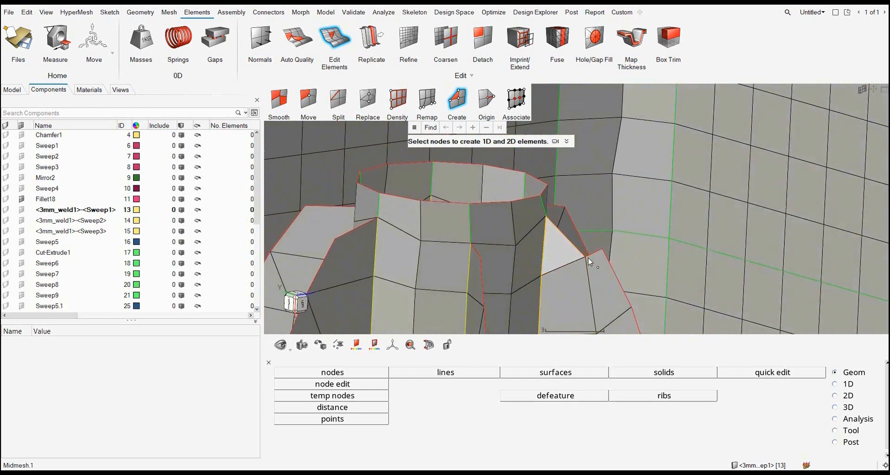
{"action": "left_click", "coordinate": [546, 215]}
{"action": "scroll", "coordinate": [554, 232], "scroll_direction": "down", "scroll_amount": 6}
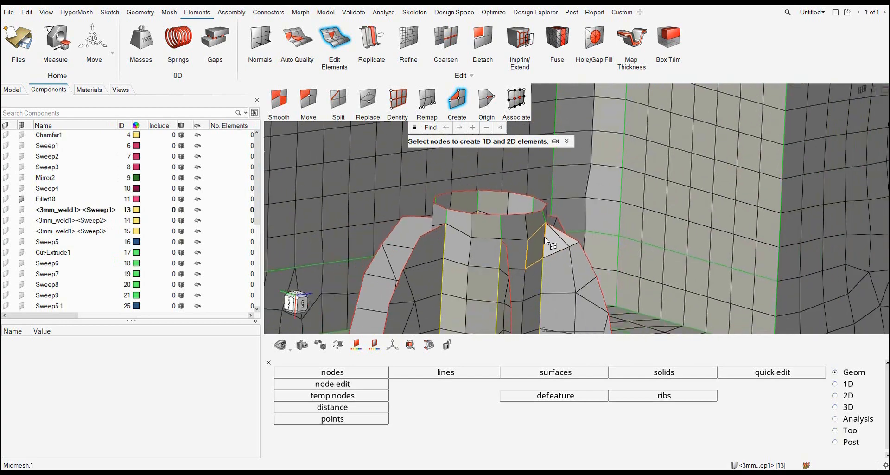
Undo the triangular element just created at the rib's top next to the boss wall
{"action": "scroll", "coordinate": [556, 237], "scroll_direction": "up", "scroll_amount": 7}
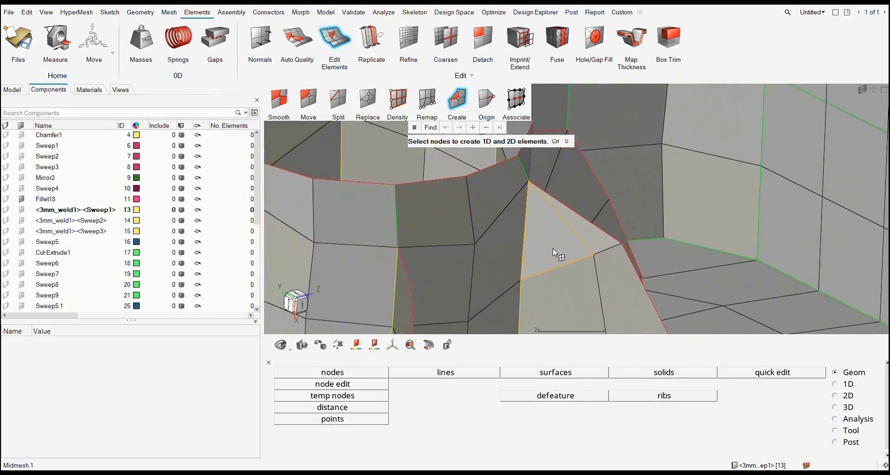
{"action": "scroll", "coordinate": [552, 249], "scroll_direction": "down", "scroll_amount": 2}
{"action": "scroll", "coordinate": [557, 258], "scroll_direction": "up", "scroll_amount": 4}
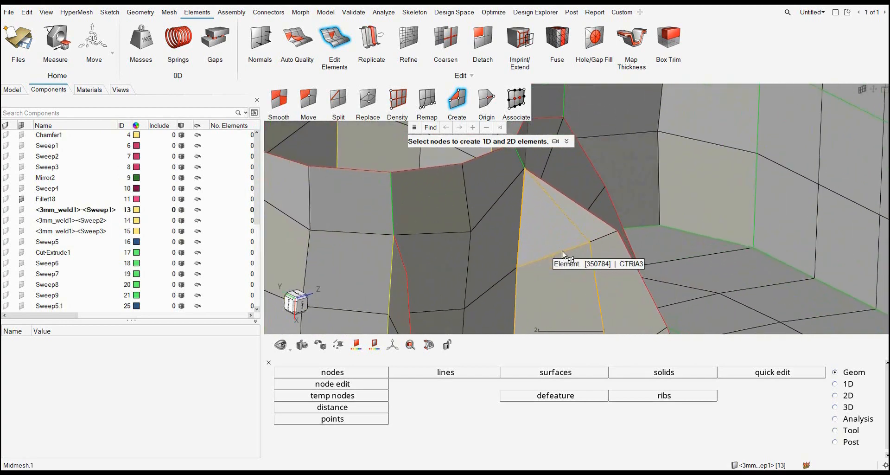
{"action": "key", "text": "ctrl+z"}
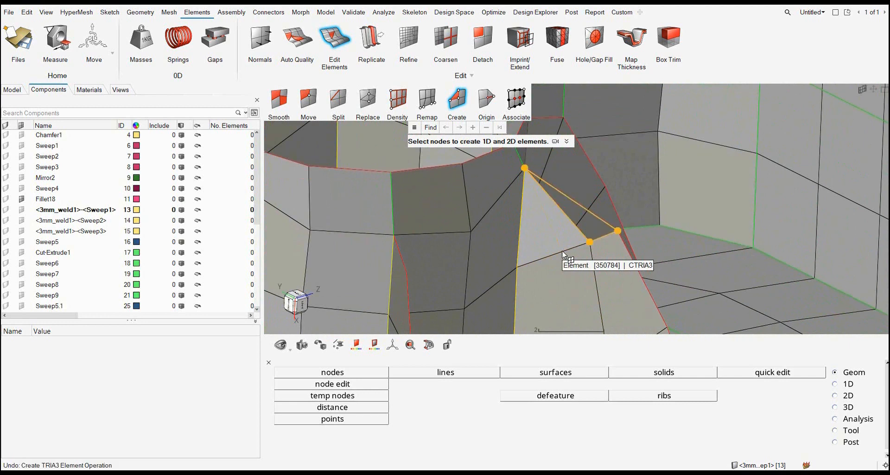
Replace the rib's protruding outer corner node with the neighbouring node at its top edge, accepting the element modification
{"action": "left_click", "coordinate": [339, 103]}
{"action": "left_click", "coordinate": [310, 105]}
{"action": "left_click", "coordinate": [367, 102]}
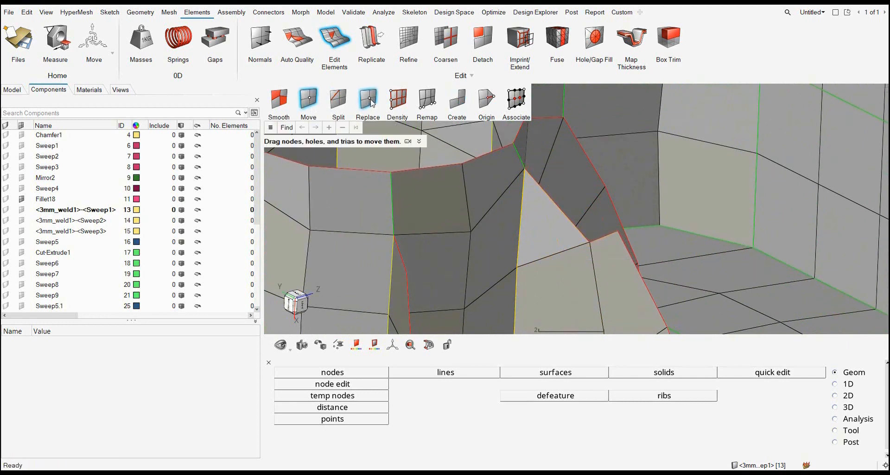
{"action": "left_click", "coordinate": [617, 229]}
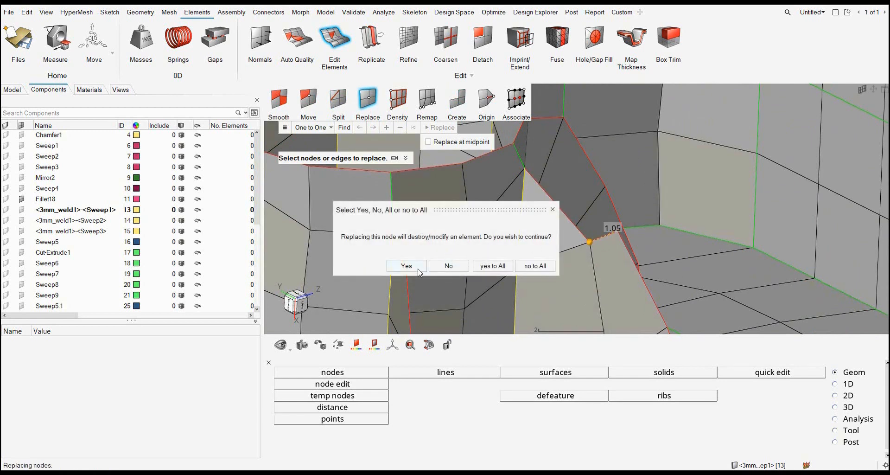
{"action": "left_click", "coordinate": [418, 268]}
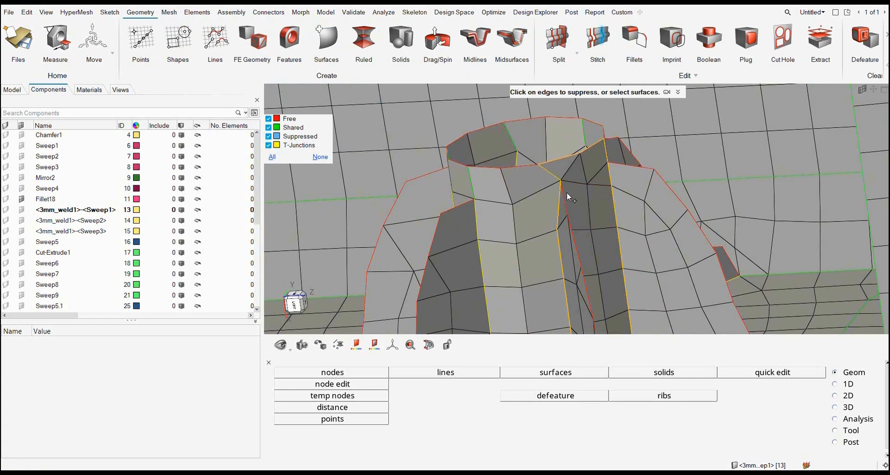
Examine the edges of the boss wall, rim and ribs from several angles, and leave edge suppression
{"action": "scroll", "coordinate": [566, 193], "scroll_direction": "down", "scroll_amount": 5}
{"action": "left_click_drag", "start_coordinate": [607, 223], "coordinate": [586, 204], "text": "ctrl"}
{"action": "scroll", "coordinate": [585, 202], "scroll_direction": "up", "scroll_amount": 6}
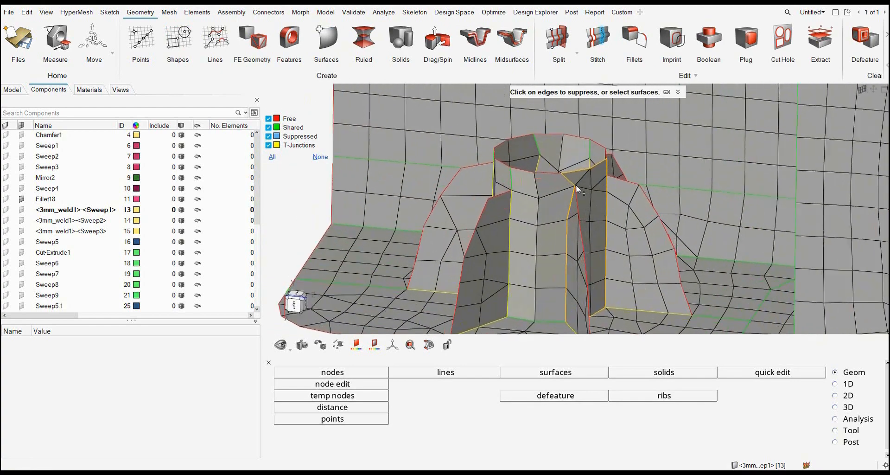
{"action": "scroll", "coordinate": [576, 183], "scroll_direction": "down", "scroll_amount": 4}
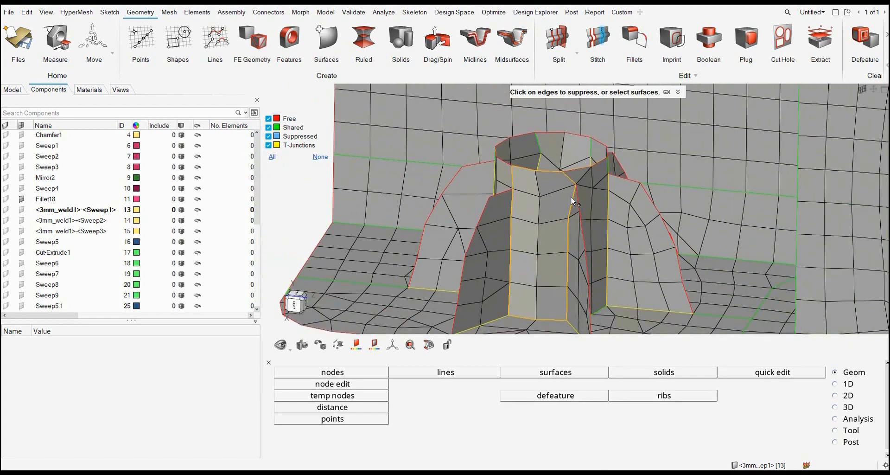
{"action": "left_click_drag", "start_coordinate": [593, 193], "coordinate": [585, 217], "text": "ctrl"}
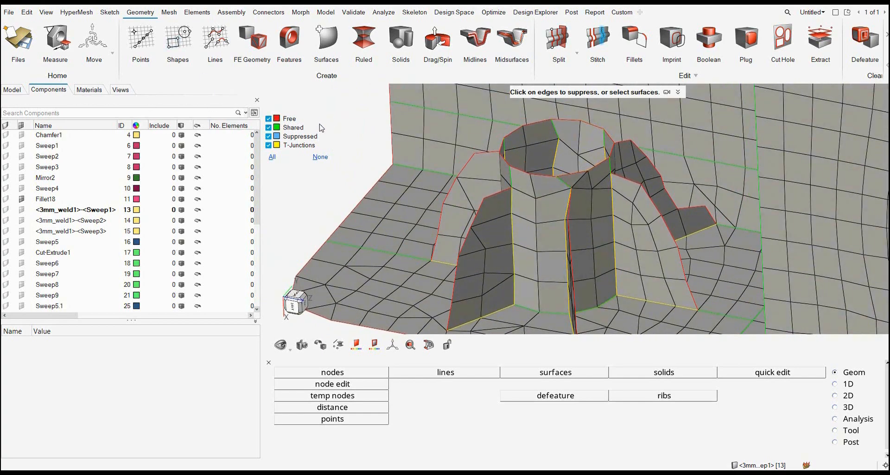
{"action": "key", "text": "Escape"}
{"action": "scroll", "coordinate": [421, 165], "scroll_direction": "down", "scroll_amount": 3}
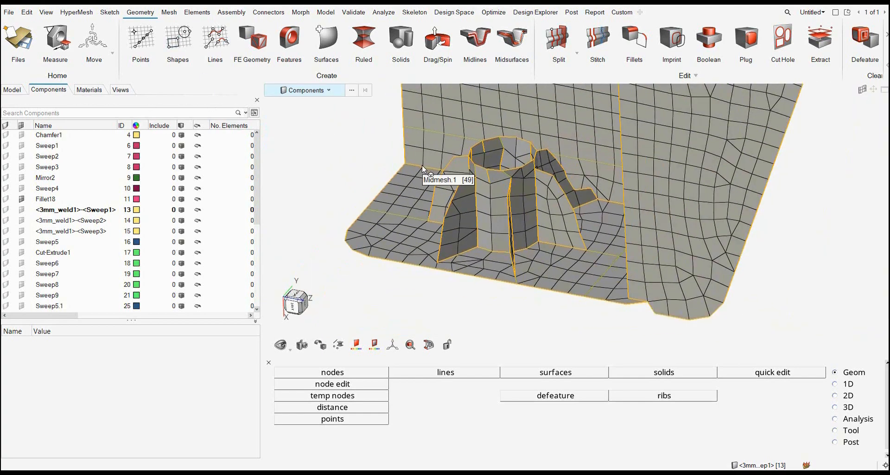
{"action": "scroll", "coordinate": [418, 174], "scroll_direction": "up", "scroll_amount": 2}
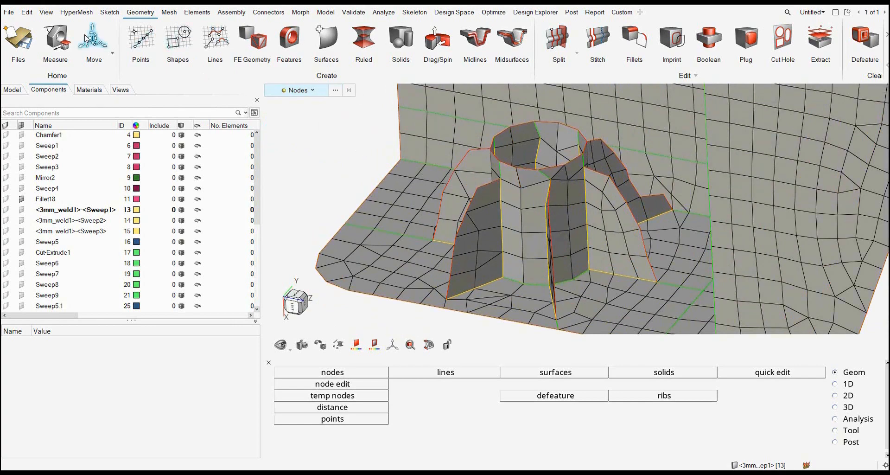
Move the boss rim node beside the rib's top to about X 475.40, Y -86.63, Z 223.01
{"action": "left_click", "coordinate": [112, 61]}
{"action": "scroll", "coordinate": [550, 156], "scroll_direction": "up", "scroll_amount": 4}
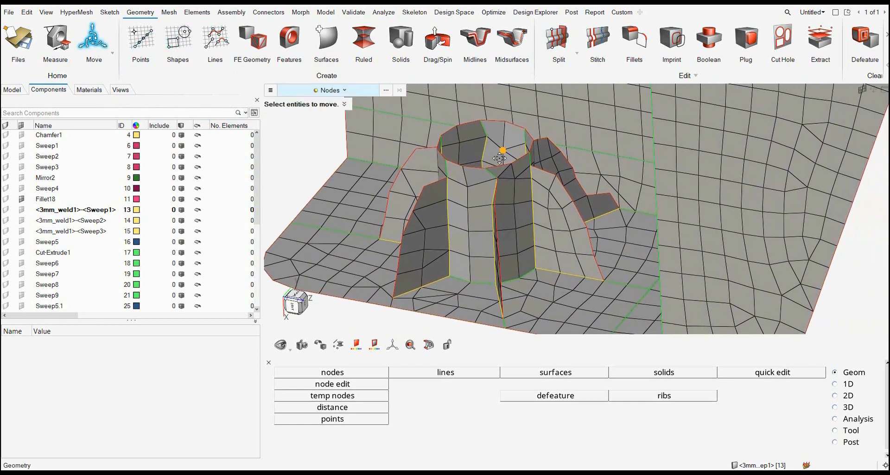
{"action": "left_click", "coordinate": [479, 172]}
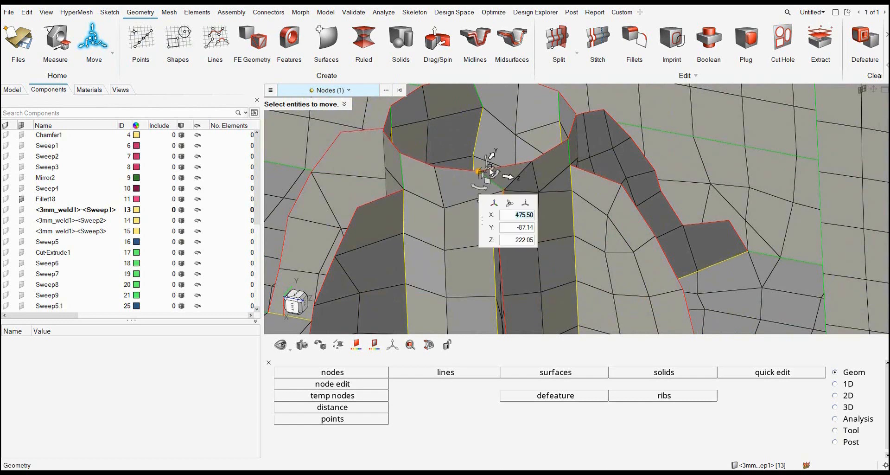
{"action": "left_click_drag", "start_coordinate": [481, 174], "coordinate": [501, 170]}
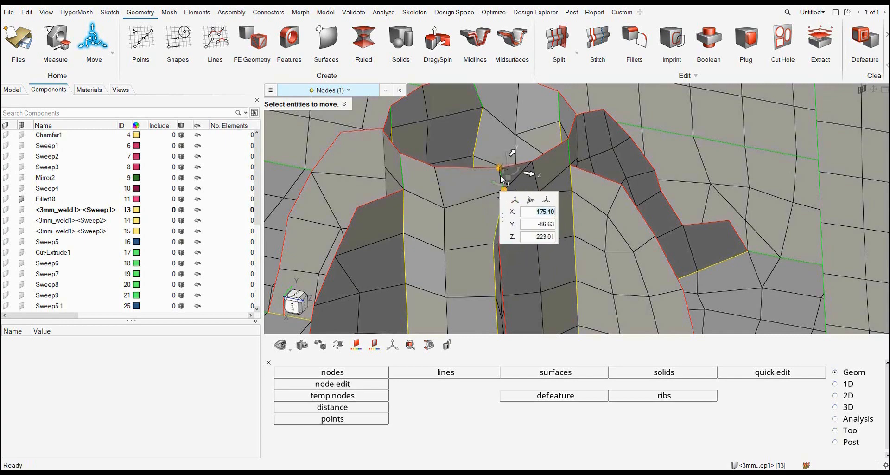
{"action": "scroll", "coordinate": [494, 182], "scroll_direction": "down", "scroll_amount": 5}
{"action": "scroll", "coordinate": [486, 199], "scroll_direction": "up", "scroll_amount": 5}
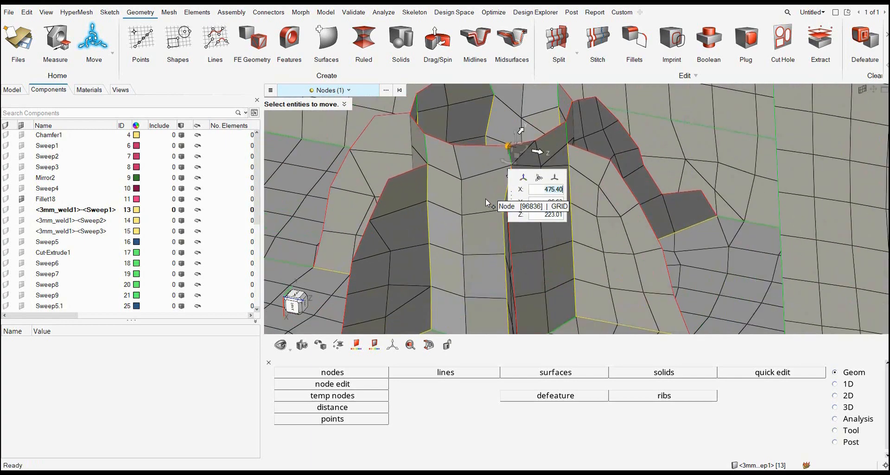
{"action": "key", "text": "Escape"}
Display the Fillet18 component's geometry together with the midmesh
{"action": "scroll", "coordinate": [486, 199], "scroll_direction": "down", "scroll_amount": 5}
{"action": "middle_click_drag", "start_coordinate": [499, 220], "coordinate": [519, 228]}
{"action": "scroll", "coordinate": [519, 229], "scroll_direction": "down", "scroll_amount": 4}
{"action": "key", "text": "Escape"}
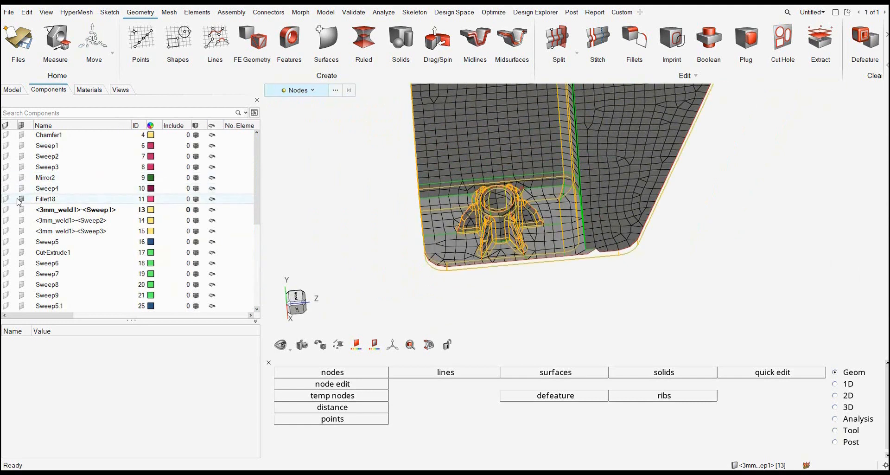
{"action": "left_click", "coordinate": [2, 201]}
{"action": "left_click", "coordinate": [4, 199]}
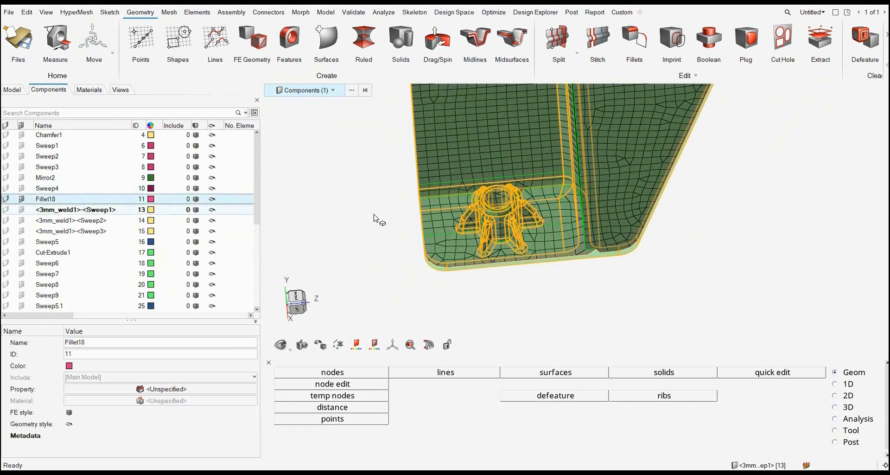
{"action": "left_click", "coordinate": [415, 278]}
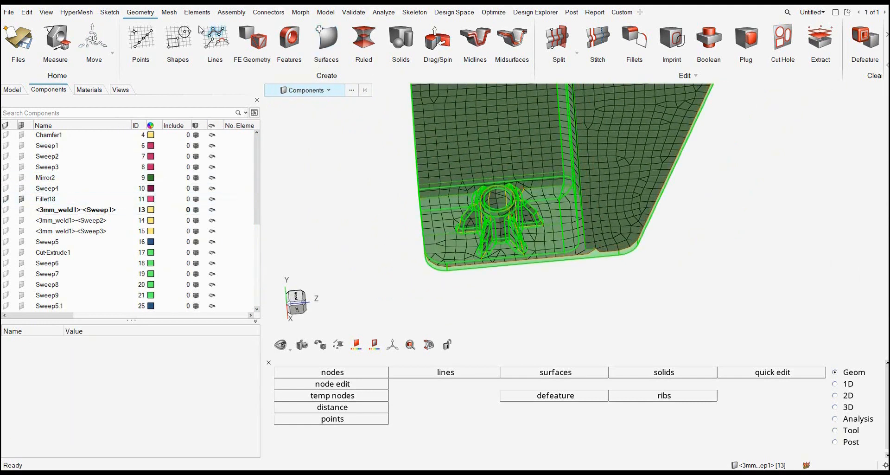
Align the first boss rib's midmesh surface, with surfaces as the source type and the rib's side face as Guide A
{"action": "left_click", "coordinate": [168, 12]}
{"action": "left_click", "coordinate": [500, 40]}
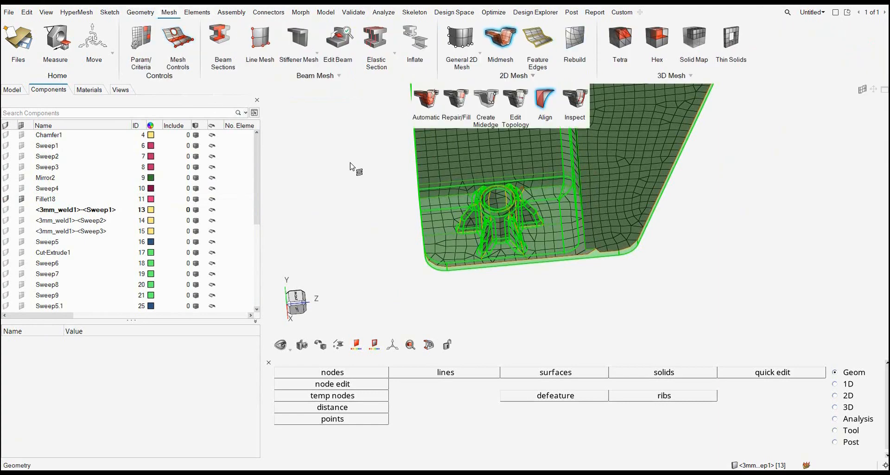
{"action": "right_click_drag", "start_coordinate": [353, 180], "coordinate": [365, 205]}
{"action": "middle_click_drag", "start_coordinate": [360, 210], "coordinate": [391, 204]}
{"action": "left_click", "coordinate": [453, 135]}
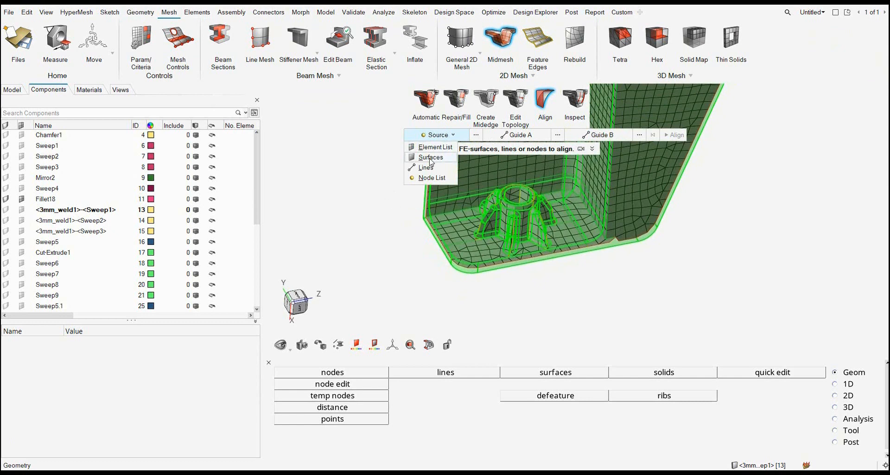
{"action": "left_click", "coordinate": [430, 158]}
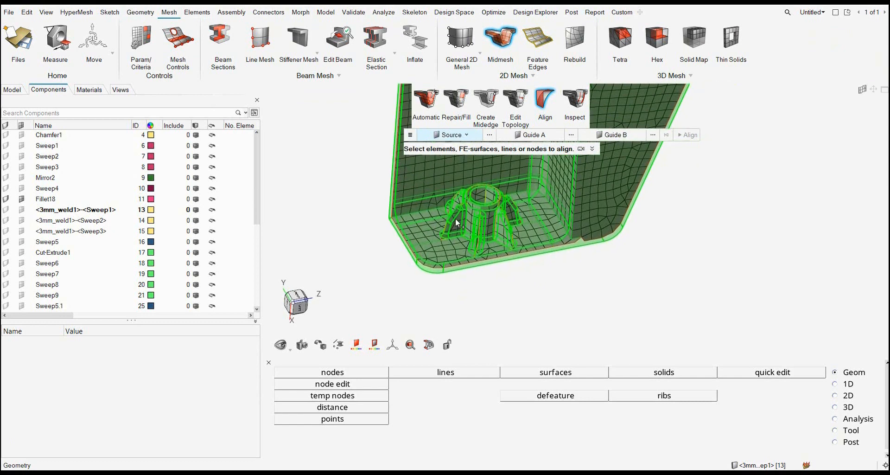
{"action": "scroll", "coordinate": [455, 218], "scroll_direction": "up", "scroll_amount": 5}
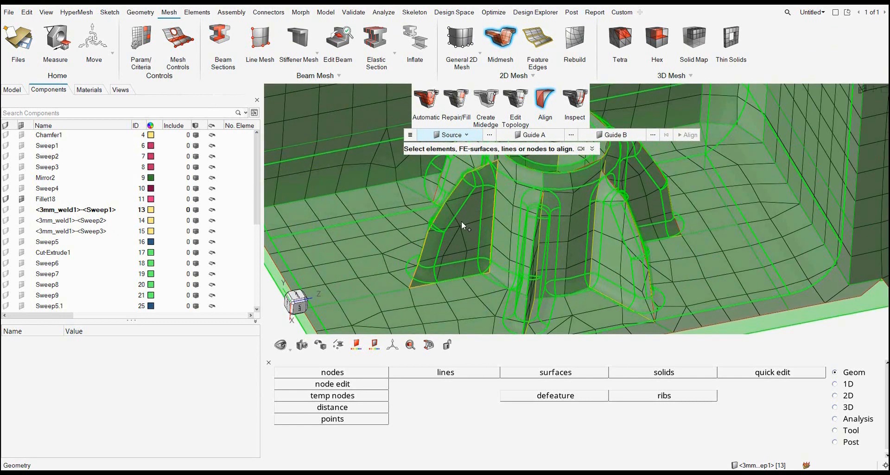
{"action": "left_click", "coordinate": [461, 221]}
{"action": "left_click", "coordinate": [531, 135]}
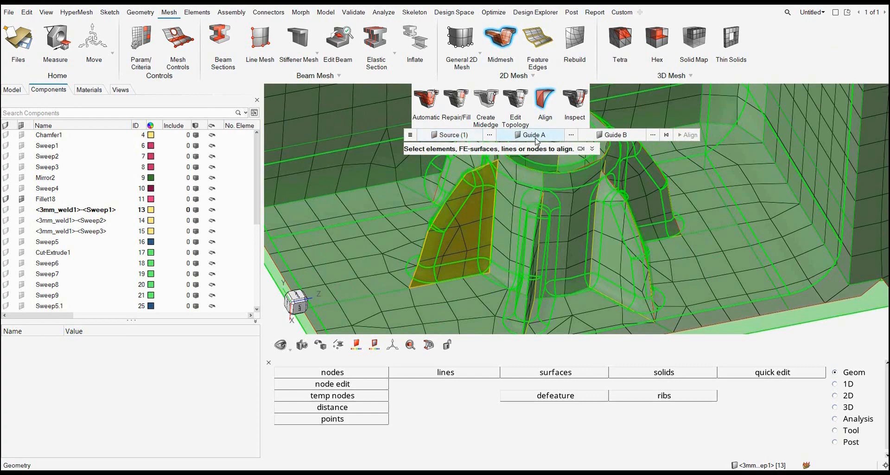
{"action": "left_click", "coordinate": [457, 213]}
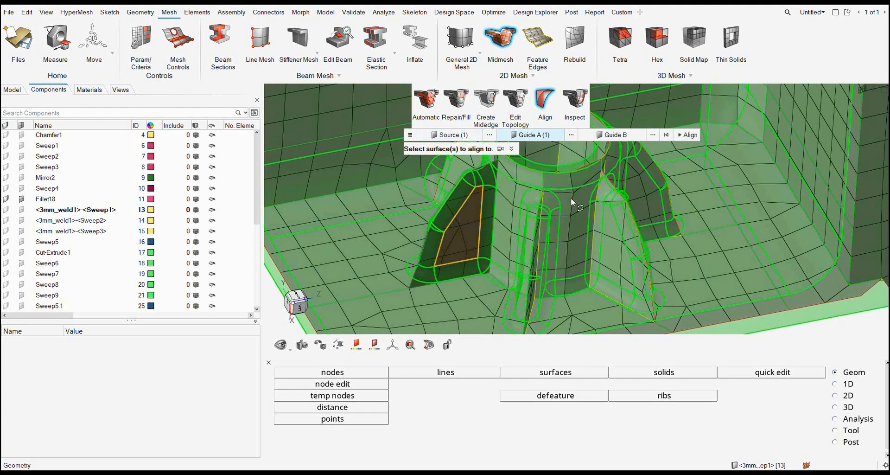
{"action": "left_click", "coordinate": [681, 138]}
Align a second boss rib's midmesh surface using that rib's side face as Guide A
{"action": "left_click_drag", "start_coordinate": [488, 205], "coordinate": [552, 228], "text": "ctrl"}
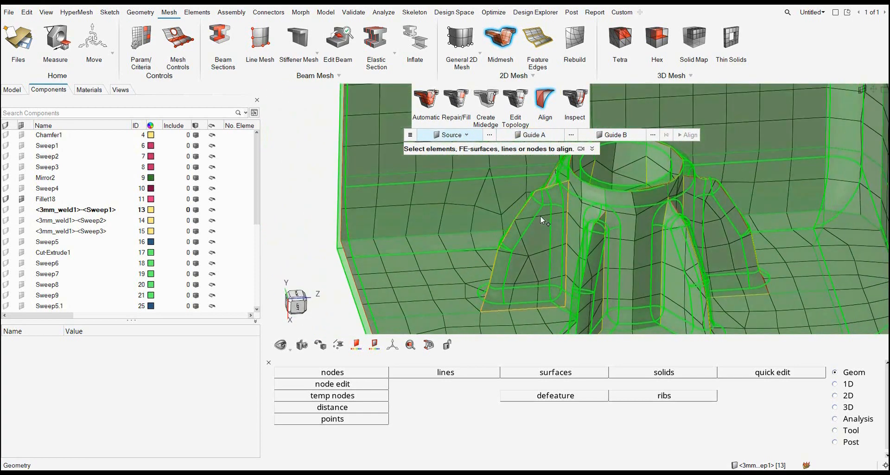
{"action": "left_click", "coordinate": [463, 137]}
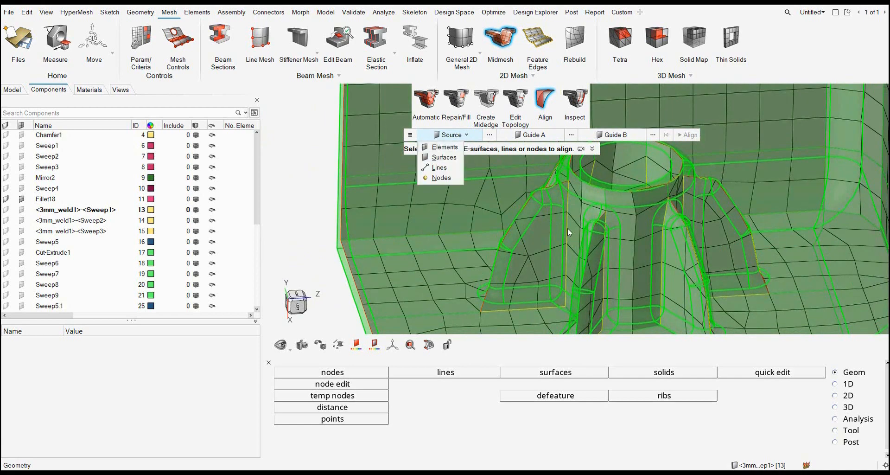
{"action": "left_click", "coordinate": [443, 157]}
{"action": "scroll", "coordinate": [542, 204], "scroll_direction": "down", "scroll_amount": 5}
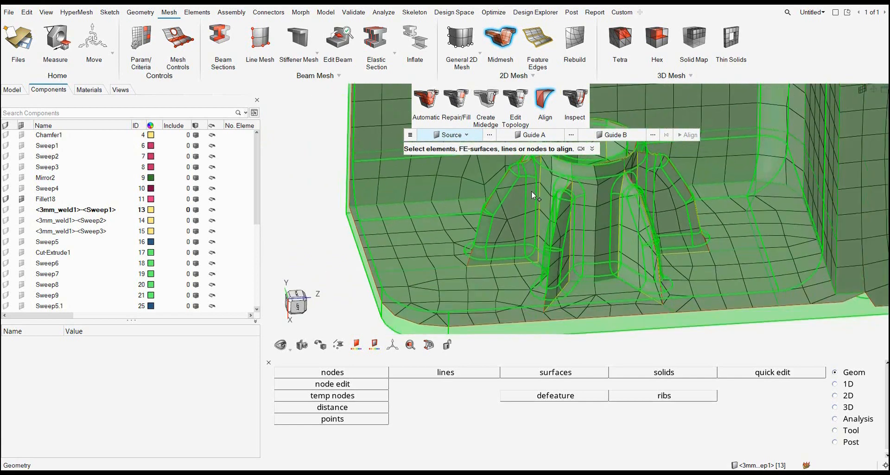
{"action": "left_click", "coordinate": [549, 216]}
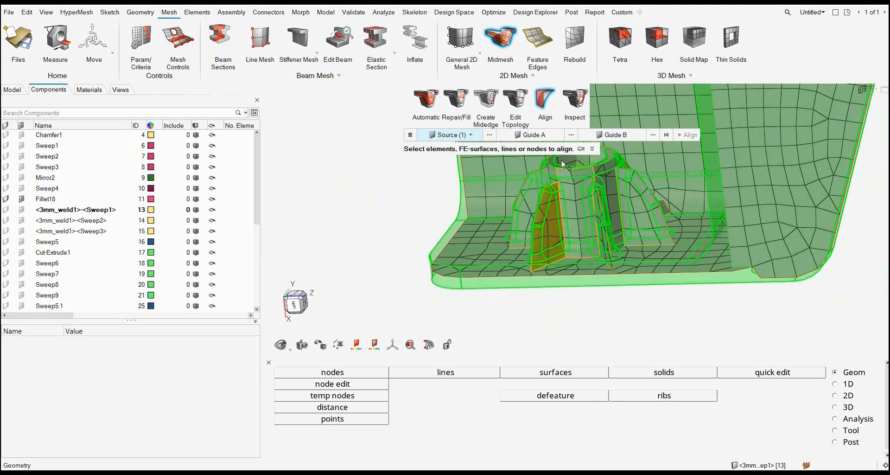
{"action": "left_click", "coordinate": [531, 135]}
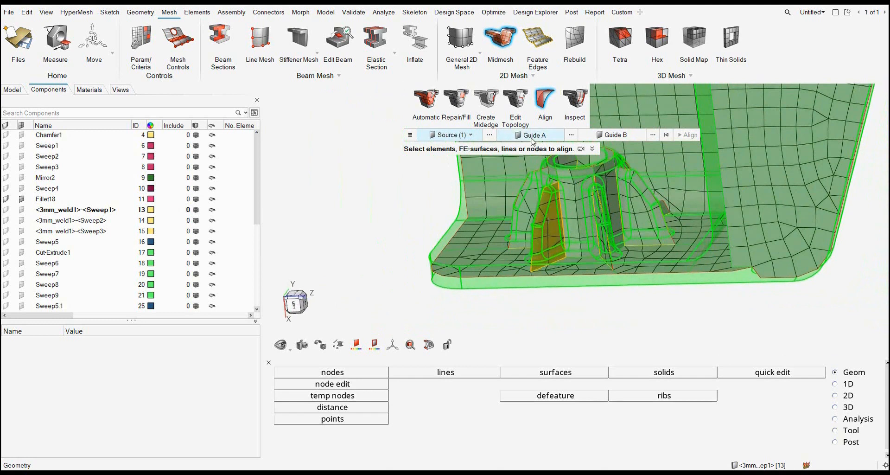
{"action": "left_click", "coordinate": [556, 214]}
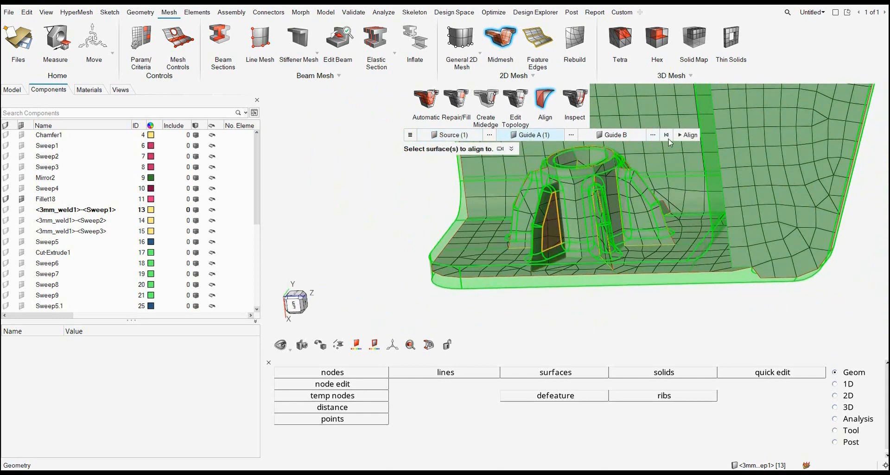
{"action": "left_click", "coordinate": [687, 134]}
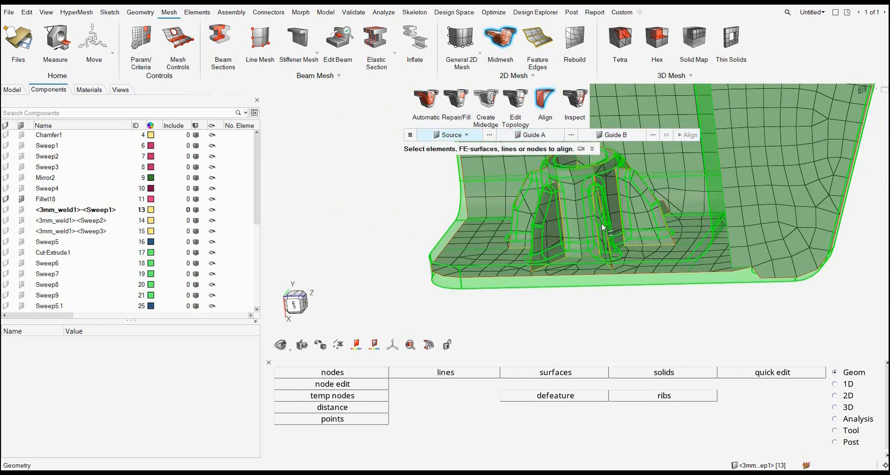
Align a third boss rib's midmesh surface using its own side face as Guide A
{"action": "middle_click_drag", "start_coordinate": [573, 236], "coordinate": [621, 224]}
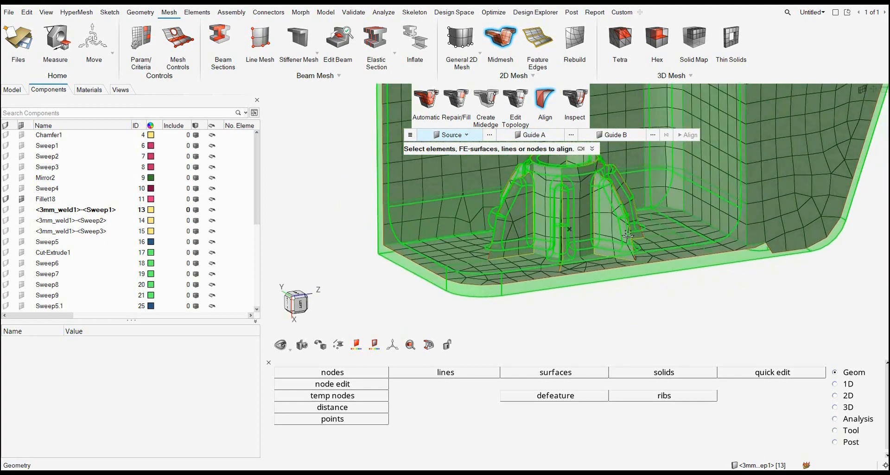
{"action": "left_click", "coordinate": [602, 228]}
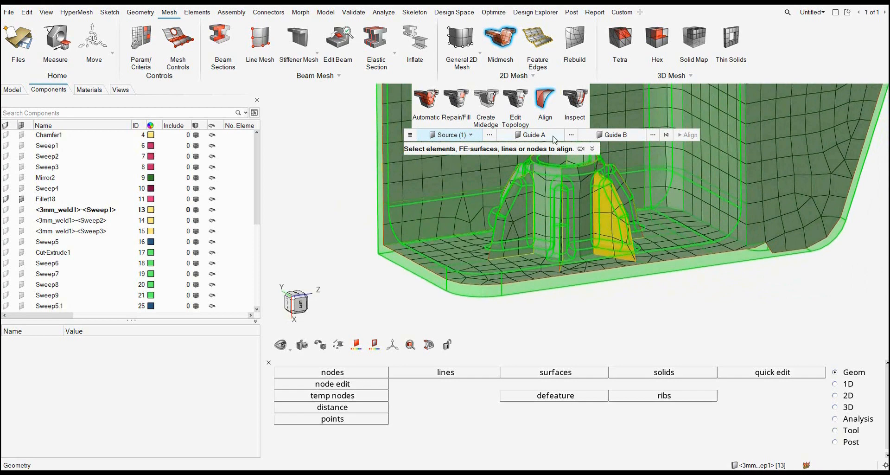
{"action": "middle_click", "coordinate": [601, 218]}
{"action": "left_click", "coordinate": [601, 207]}
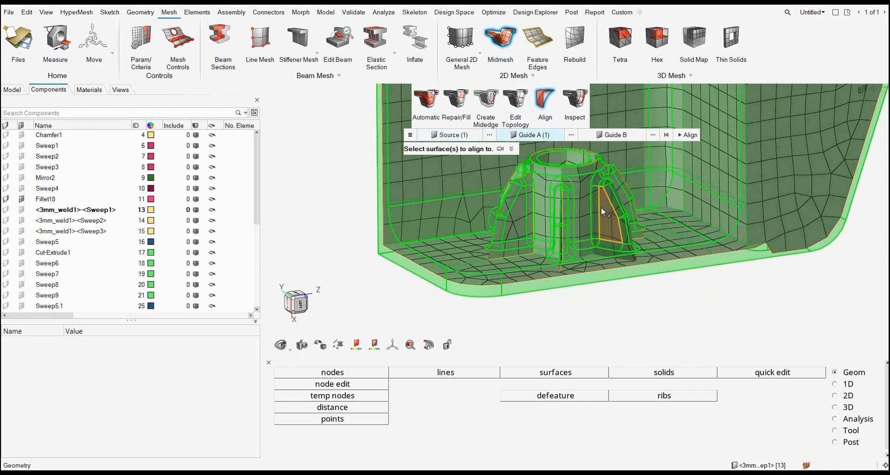
{"action": "left_click", "coordinate": [687, 136]}
{"action": "left_click_drag", "start_coordinate": [660, 191], "coordinate": [617, 228], "text": "ctrl"}
{"action": "scroll", "coordinate": [547, 215], "scroll_direction": "up", "scroll_amount": 3}
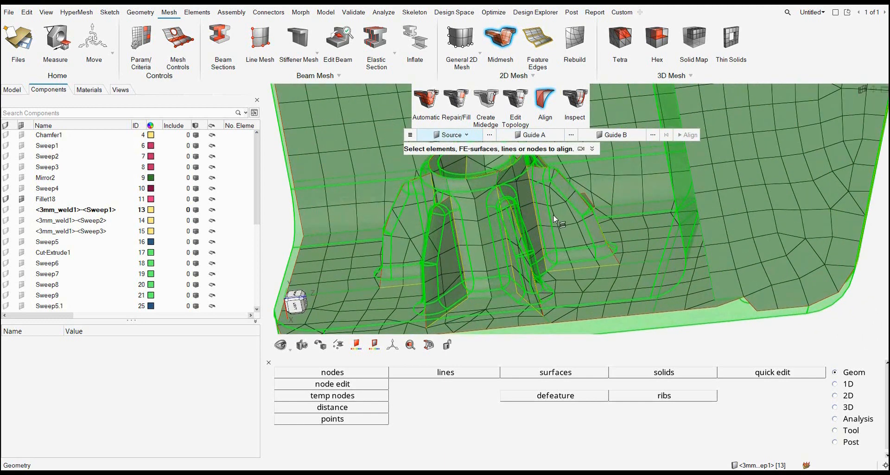
Align a fourth boss rib's midmesh surface using that rib's side face as Guide A
{"action": "left_click", "coordinate": [564, 213]}
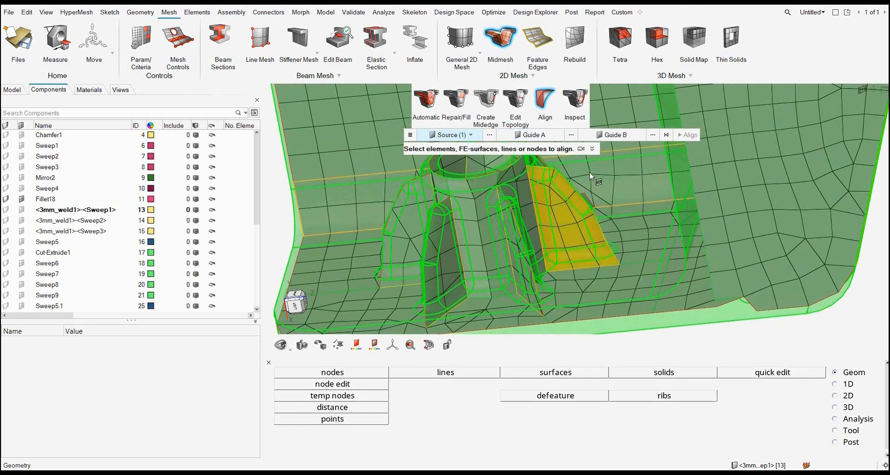
{"action": "left_click", "coordinate": [531, 134]}
{"action": "left_click", "coordinate": [549, 210]}
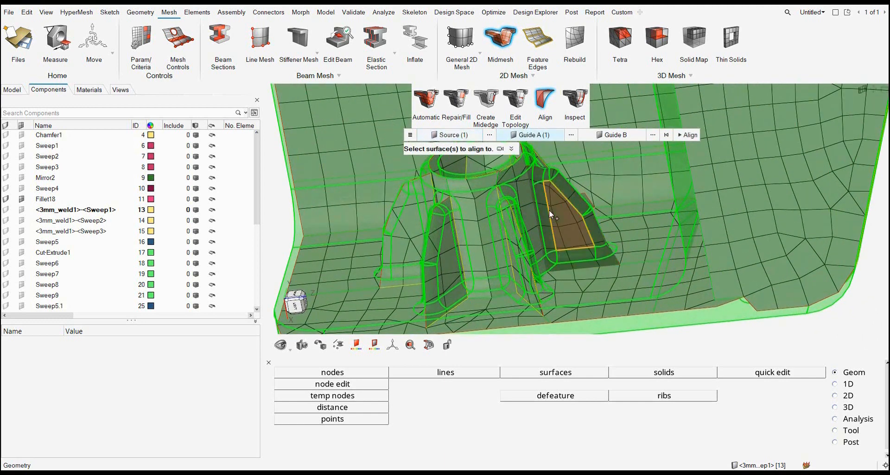
{"action": "left_click", "coordinate": [685, 137]}
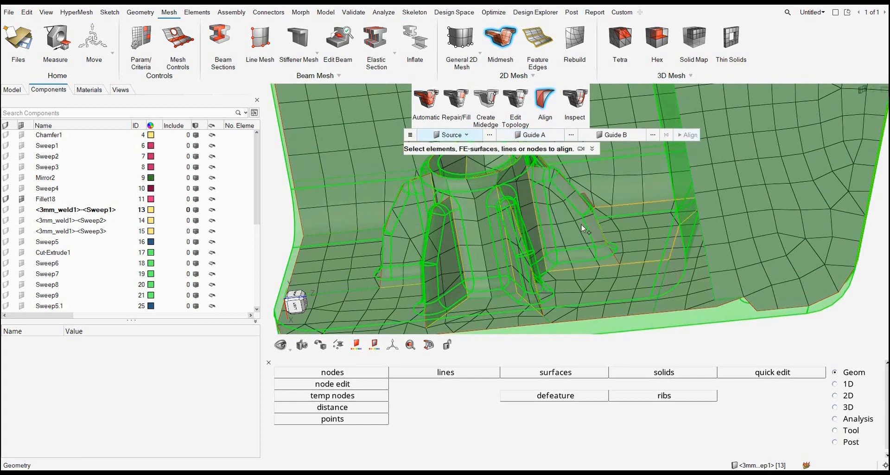
Align a fifth boss rib's midmesh surface, keeping surfaces as the source type and using its side face as Guide A
{"action": "scroll", "coordinate": [575, 224], "scroll_direction": "down", "scroll_amount": 4}
{"action": "middle_click_drag", "start_coordinate": [575, 223], "coordinate": [637, 251]}
{"action": "scroll", "coordinate": [503, 229], "scroll_direction": "up", "scroll_amount": 5}
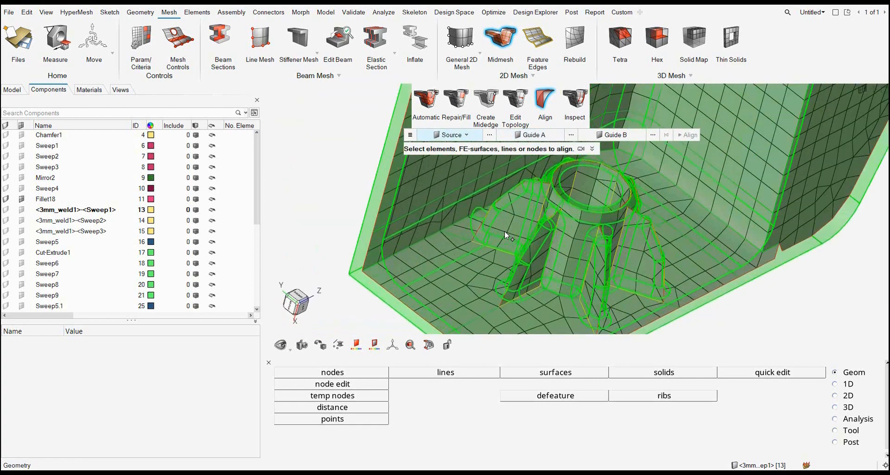
{"action": "scroll", "coordinate": [489, 270], "scroll_direction": "up", "scroll_amount": 2}
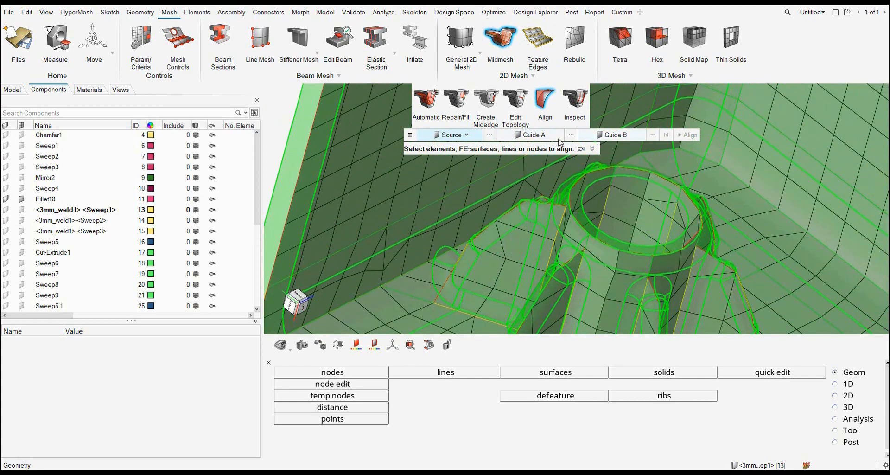
{"action": "left_click", "coordinate": [461, 135]}
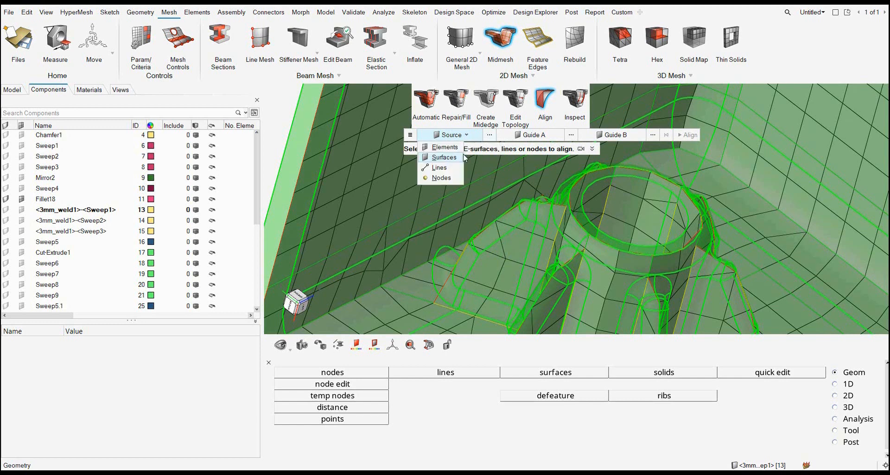
{"action": "left_click", "coordinate": [449, 160]}
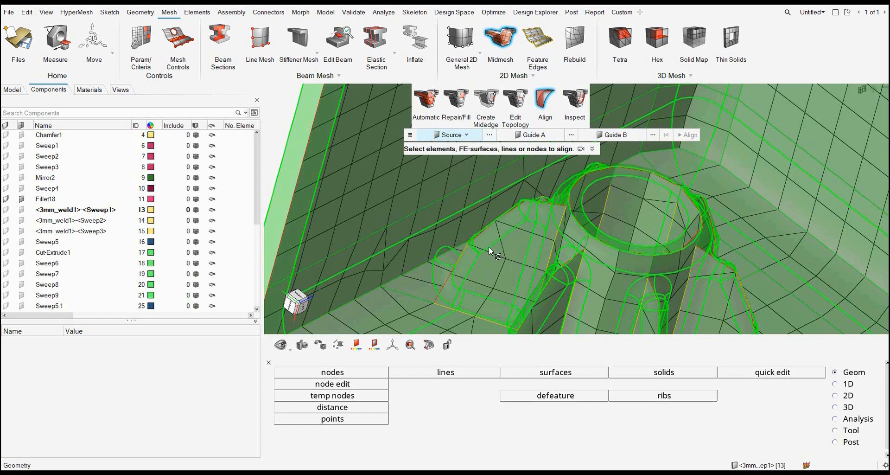
{"action": "left_click", "coordinate": [473, 265]}
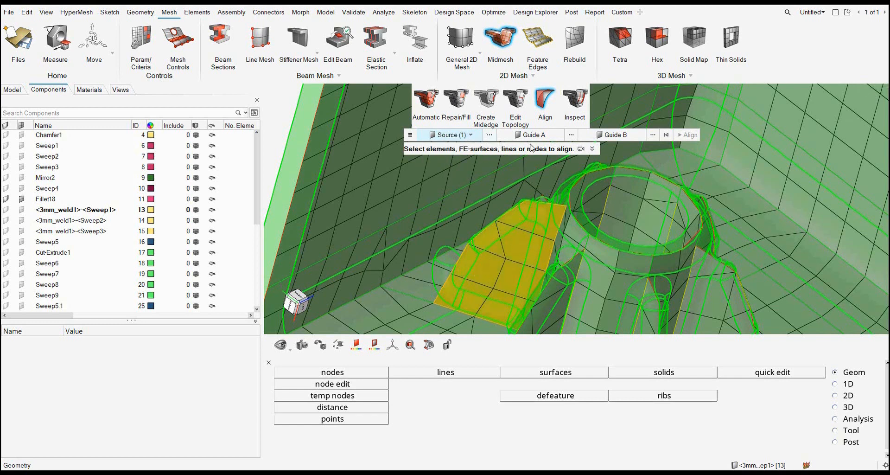
{"action": "left_click", "coordinate": [494, 244]}
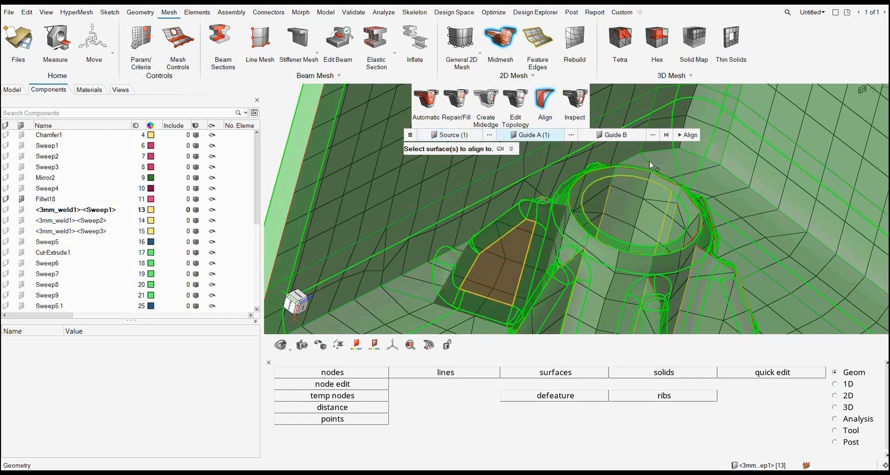
{"action": "left_click", "coordinate": [683, 136]}
Align the midmesh surface of the boss rib with the protruding end element, using its solid side face as Guide A
{"action": "scroll", "coordinate": [597, 219], "scroll_direction": "down", "scroll_amount": 3}
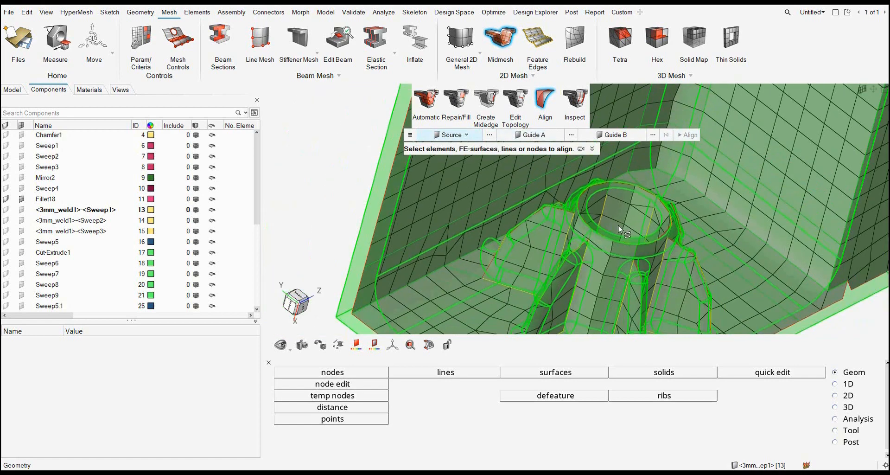
{"action": "middle_click_drag", "start_coordinate": [618, 224], "coordinate": [646, 218]}
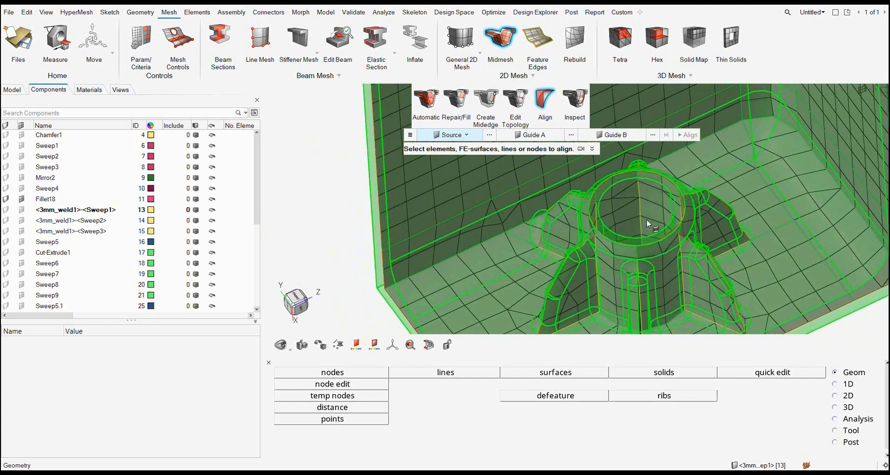
{"action": "scroll", "coordinate": [577, 236], "scroll_direction": "down", "scroll_amount": 4}
{"action": "middle_click_drag", "start_coordinate": [578, 236], "coordinate": [601, 210]}
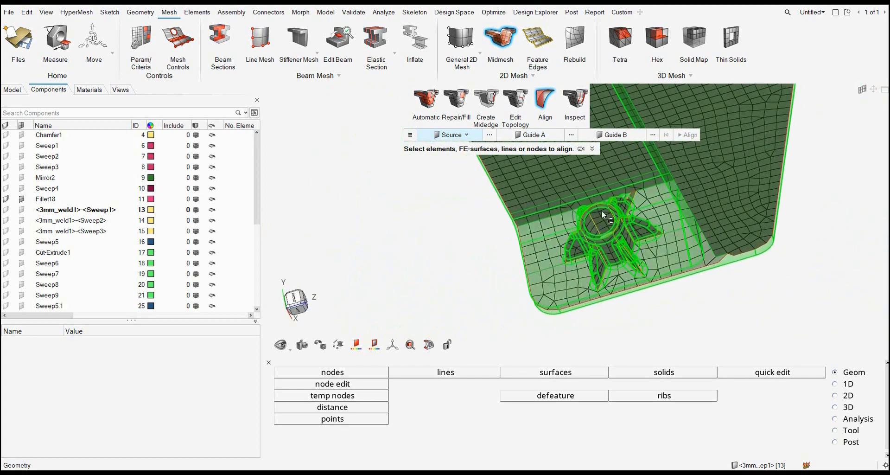
{"action": "scroll", "coordinate": [627, 196], "scroll_direction": "up", "scroll_amount": 5}
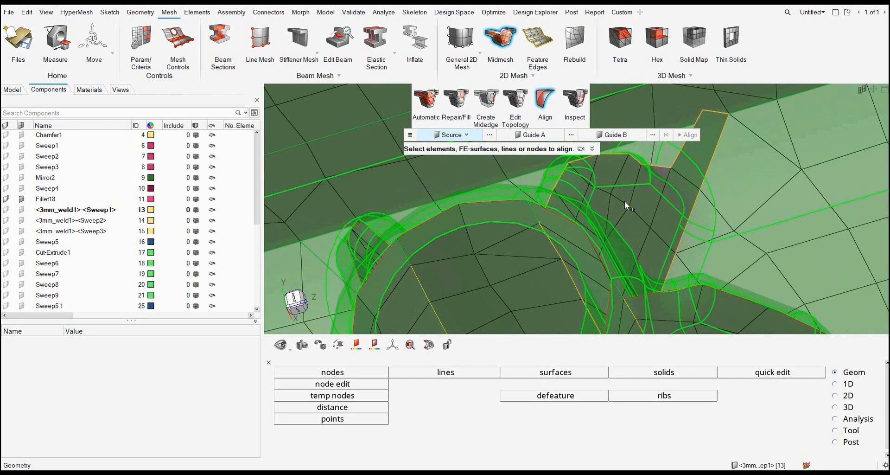
{"action": "left_click", "coordinate": [624, 202]}
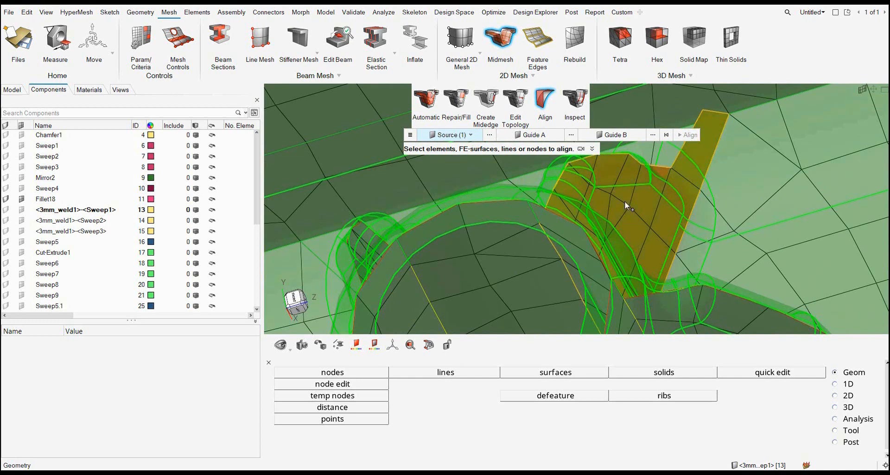
{"action": "middle_click", "coordinate": [629, 187]}
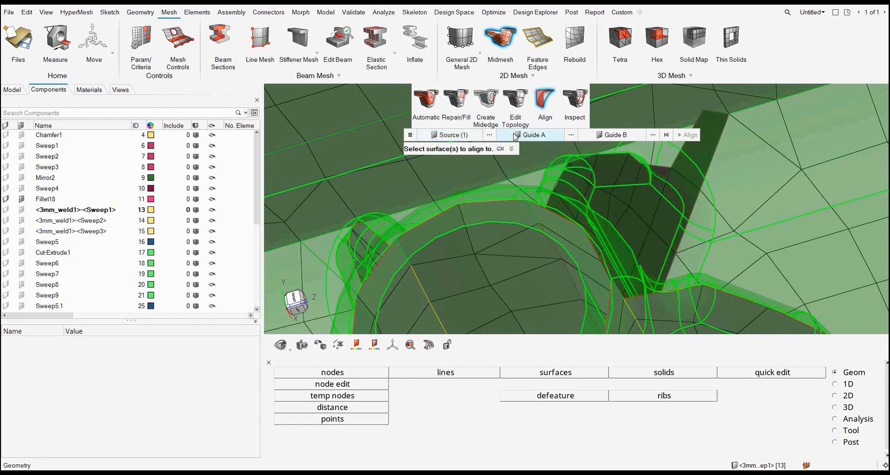
{"action": "left_click", "coordinate": [632, 185]}
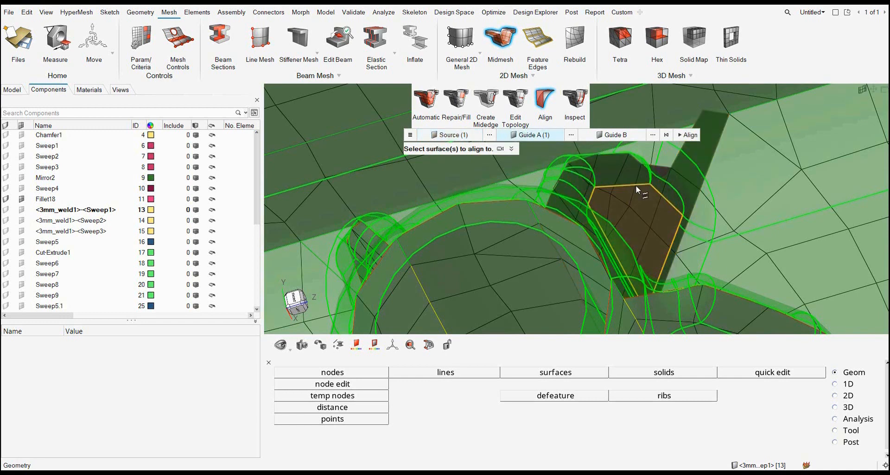
{"action": "left_click", "coordinate": [686, 135]}
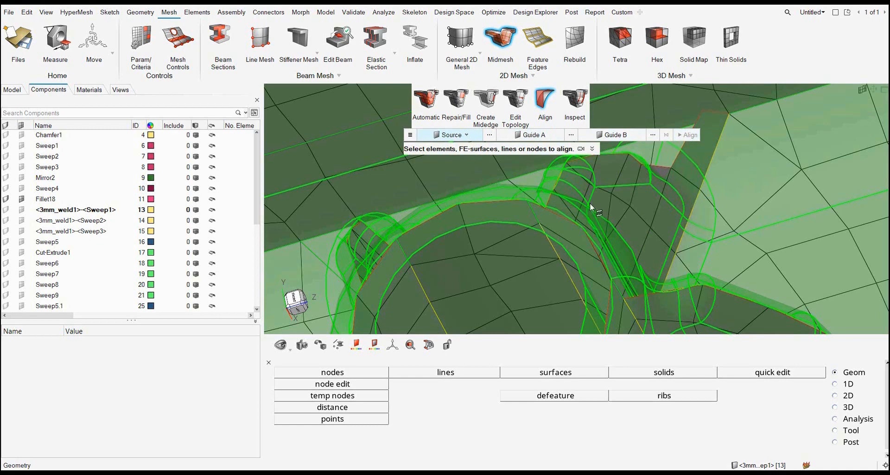
Delete the stray midmesh element sticking out beyond the outer end of the last aligned rib
{"action": "scroll", "coordinate": [613, 217], "scroll_direction": "down", "scroll_amount": 8}
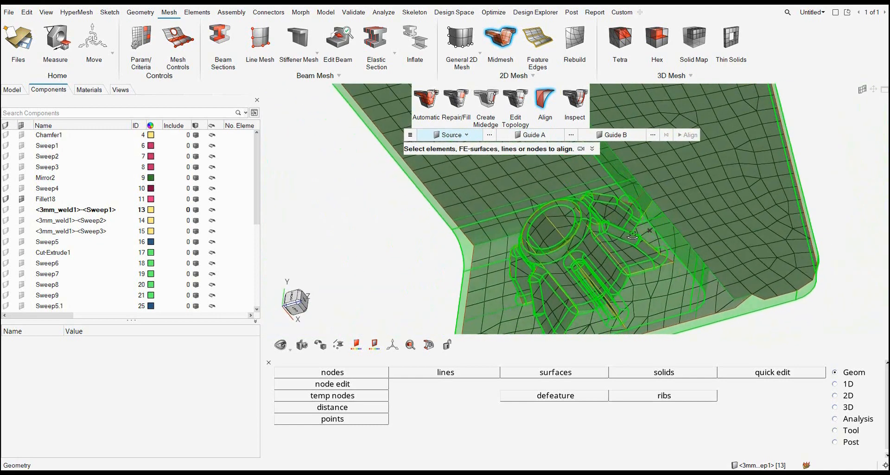
{"action": "scroll", "coordinate": [632, 237], "scroll_direction": "up", "scroll_amount": 6}
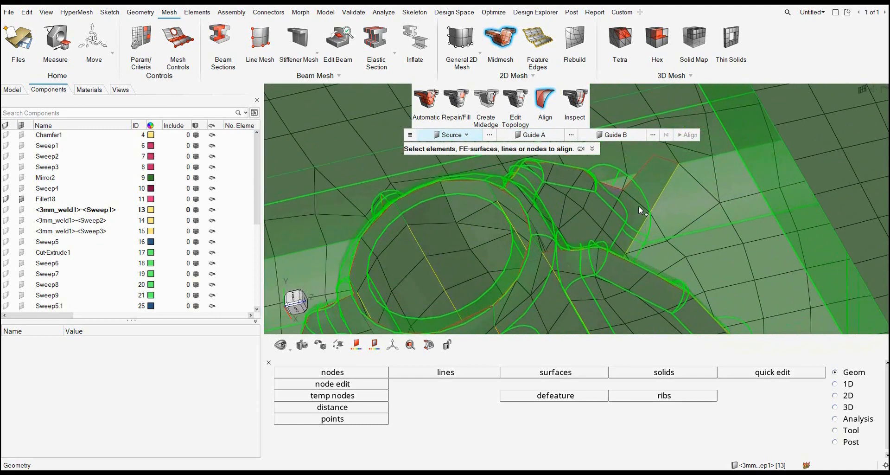
{"action": "key", "text": "Escape"}
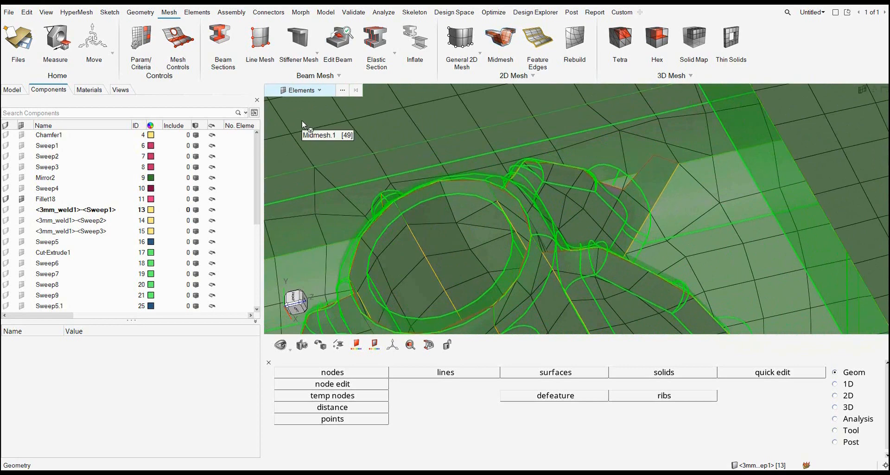
{"action": "left_click", "coordinate": [650, 178]}
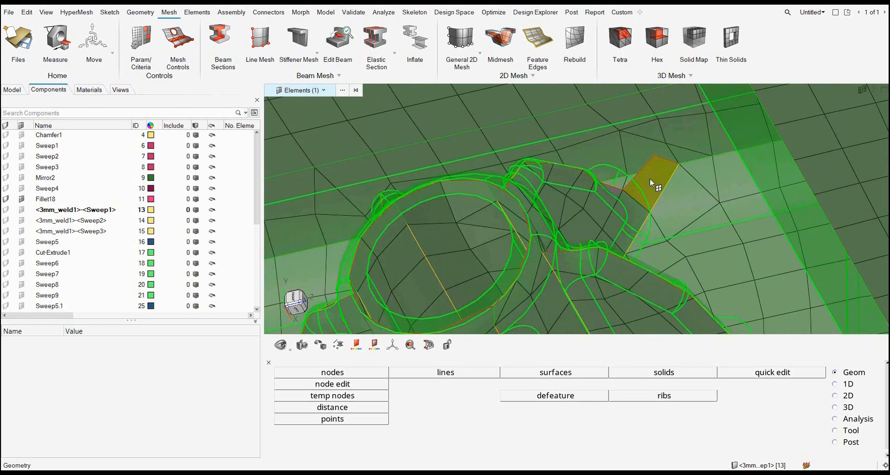
{"action": "key", "text": "Delete"}
Align the twelve nodes around the boss's top rim, with nodes as the source type and the outer rim lines as Guide A
{"action": "scroll", "coordinate": [601, 209], "scroll_direction": "down", "scroll_amount": 3}
{"action": "left_click_drag", "start_coordinate": [614, 218], "coordinate": [672, 227], "text": "ctrl"}
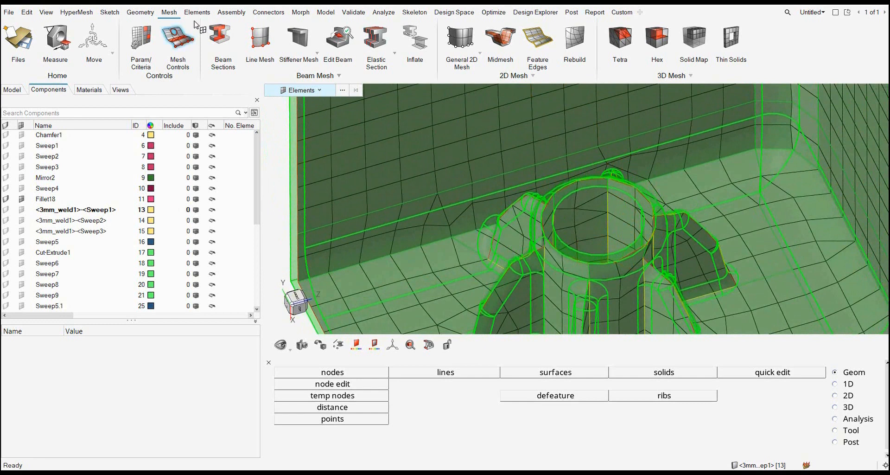
{"action": "left_click", "coordinate": [501, 38]}
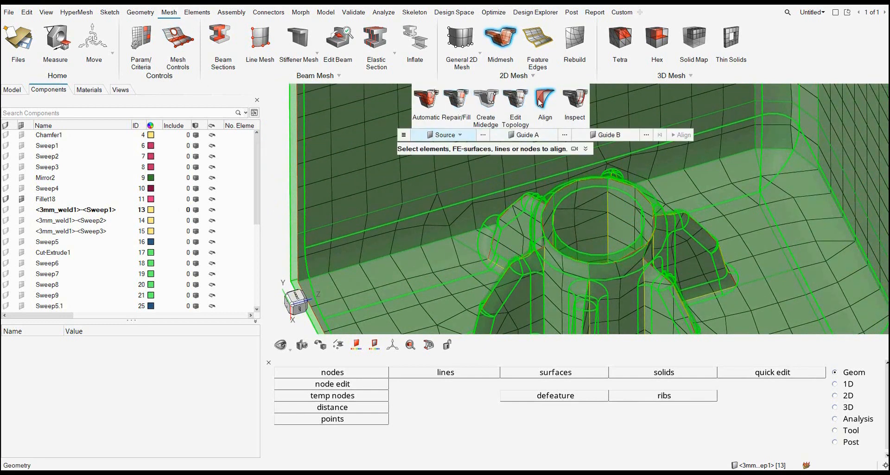
{"action": "left_click", "coordinate": [457, 135]}
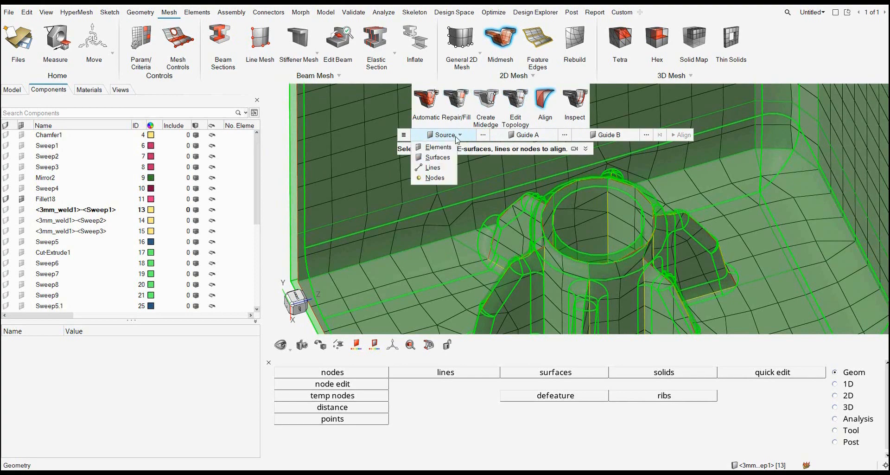
{"action": "left_click", "coordinate": [436, 179]}
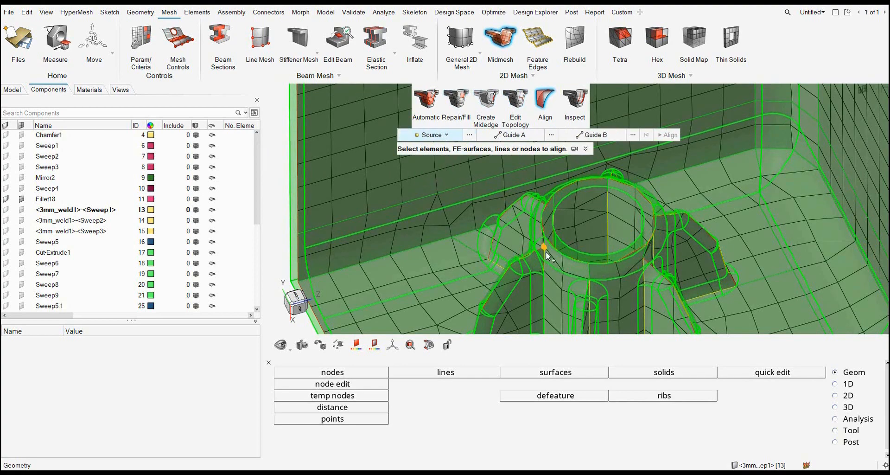
{"action": "left_click", "coordinate": [539, 238]}
{"action": "left_click", "coordinate": [614, 263]}
{"action": "left_click", "coordinate": [647, 244]}
{"action": "left_click_drag", "start_coordinate": [646, 246], "coordinate": [623, 227], "text": "ctrl"}
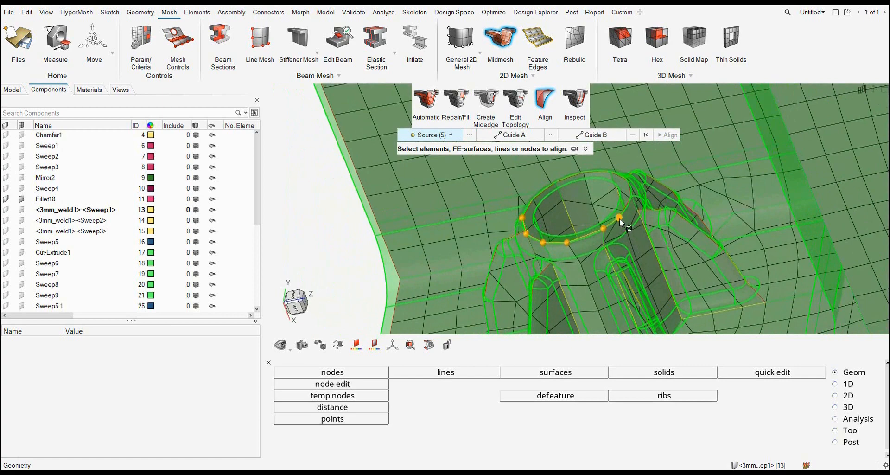
{"action": "left_click", "coordinate": [633, 199]}
{"action": "left_click", "coordinate": [631, 199]}
{"action": "middle_click_drag", "start_coordinate": [616, 191], "coordinate": [647, 196]}
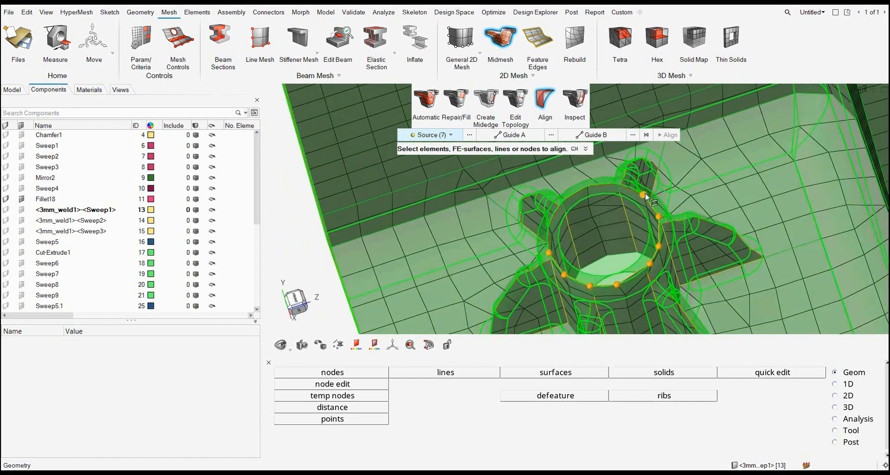
{"action": "left_click", "coordinate": [617, 184]}
{"action": "left_click", "coordinate": [588, 185]}
{"action": "left_click", "coordinate": [549, 225]}
{"action": "left_click", "coordinate": [523, 136]}
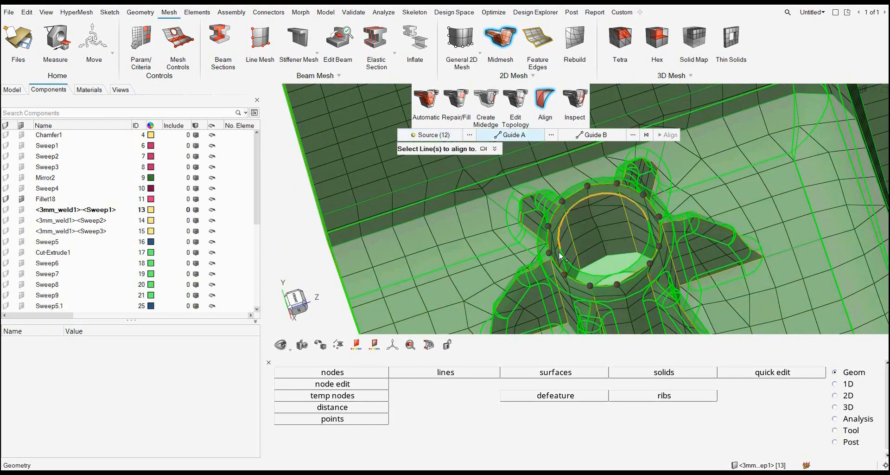
{"action": "left_click", "coordinate": [569, 279]}
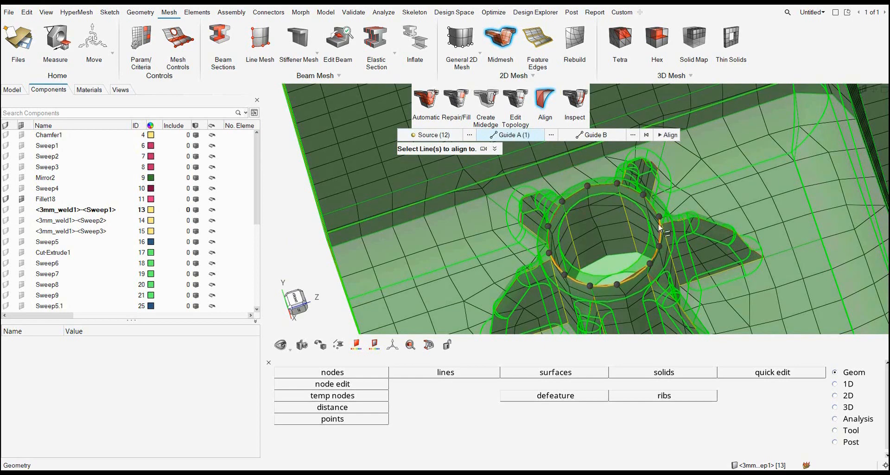
{"action": "left_click", "coordinate": [655, 207]}
{"action": "left_click", "coordinate": [666, 137]}
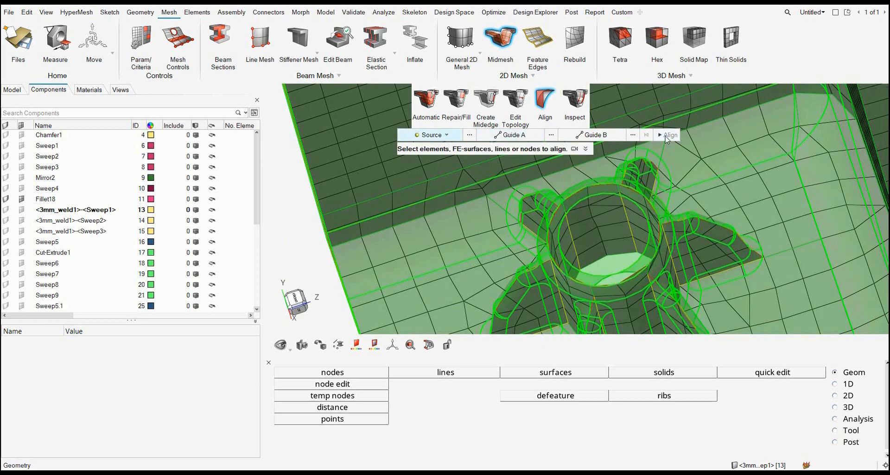
Check the aligned boss and ribs, and hide the Fillet18 component's geometry so only the midmesh is displayed
{"action": "left_click_drag", "start_coordinate": [591, 221], "coordinate": [641, 225], "text": "ctrl"}
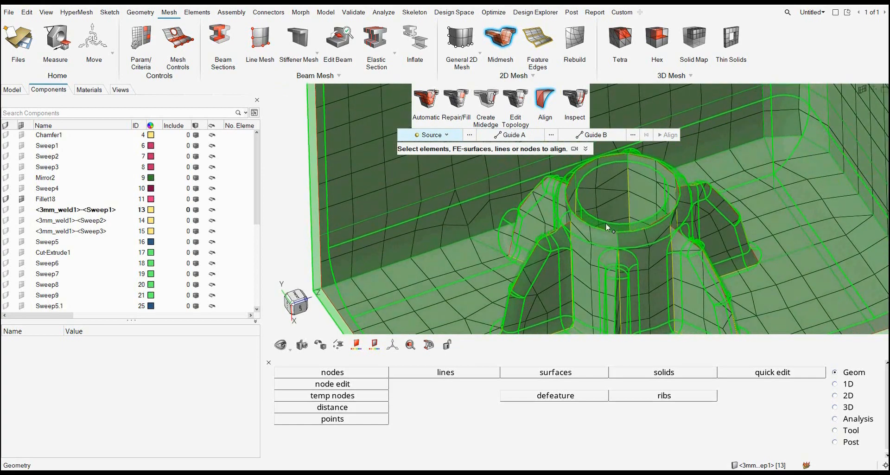
{"action": "scroll", "coordinate": [598, 227], "scroll_direction": "up", "scroll_amount": 4}
{"action": "scroll", "coordinate": [587, 232], "scroll_direction": "down", "scroll_amount": 6}
{"action": "mouse_move", "coordinate": [582, 276]}
{"action": "middle_mouse_down"}
{"action": "mouse_move", "coordinate": [596, 299]}
{"action": "mouse_move", "coordinate": [553, 296]}
{"action": "mouse_move", "coordinate": [559, 269]}
{"action": "mouse_move", "coordinate": [585, 277]}
{"action": "middle_mouse_up"}
{"action": "scroll", "coordinate": [510, 219], "scroll_direction": "down", "scroll_amount": 5}
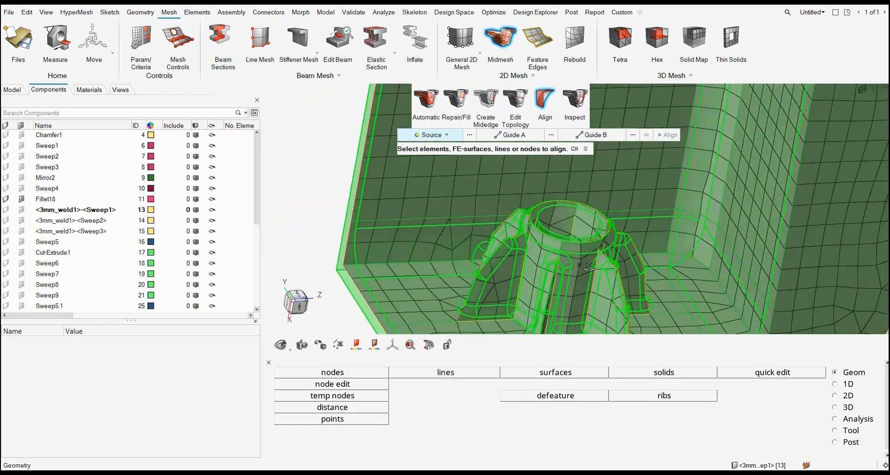
{"action": "scroll", "coordinate": [501, 268], "scroll_direction": "up", "scroll_amount": 2}
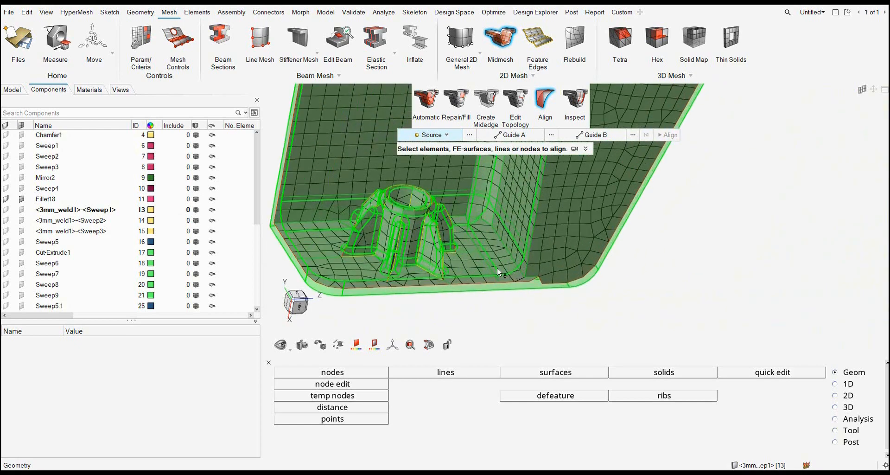
{"action": "scroll", "coordinate": [491, 265], "scroll_direction": "down", "scroll_amount": 4}
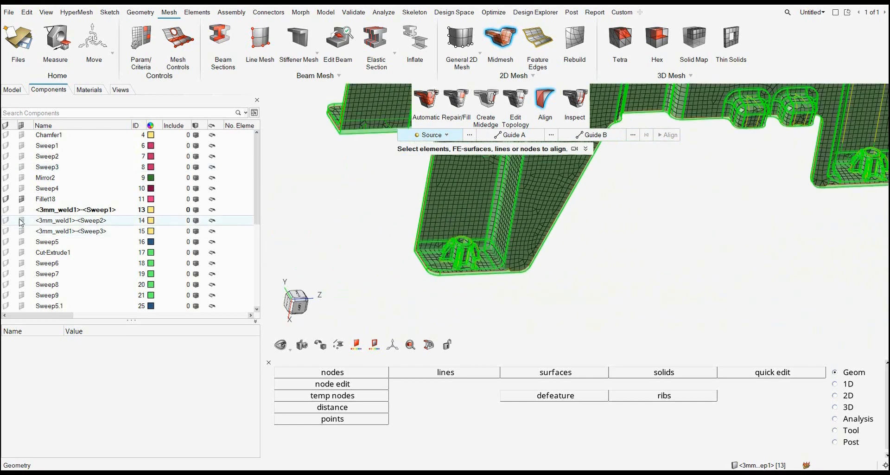
{"action": "right_click_drag", "start_coordinate": [632, 257], "coordinate": [503, 274]}
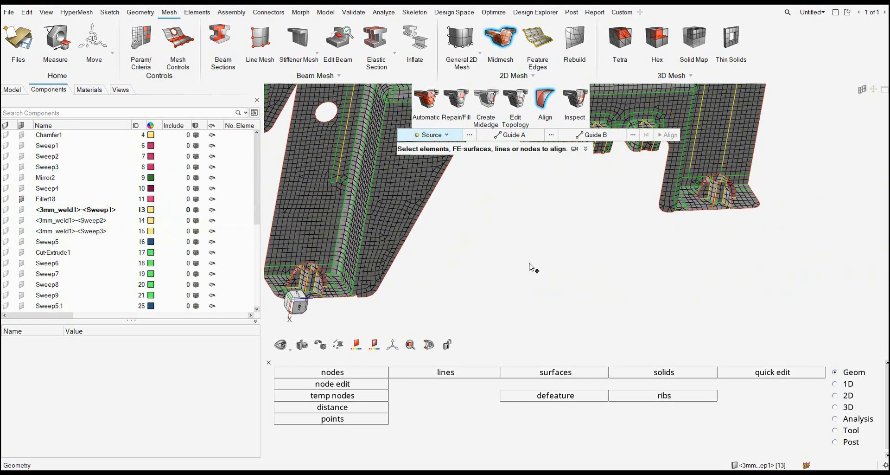
Examine the midmesh of the lower flange's boss and ribs for gaps and misplaced edge elements
{"action": "scroll", "coordinate": [530, 263], "scroll_direction": "down", "scroll_amount": 2}
{"action": "right_click_drag", "start_coordinate": [628, 234], "coordinate": [514, 282]}
{"action": "scroll", "coordinate": [556, 267], "scroll_direction": "up", "scroll_amount": 4}
{"action": "scroll", "coordinate": [556, 267], "scroll_direction": "up", "scroll_amount": 5}
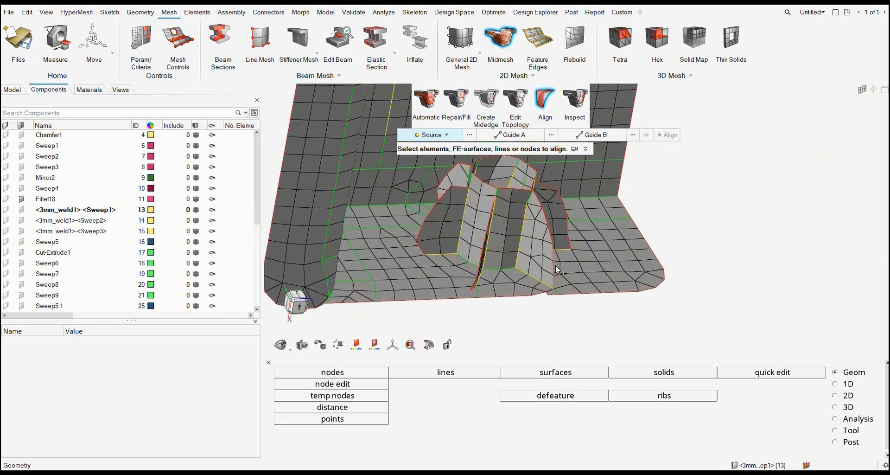
{"action": "middle_click_drag", "start_coordinate": [499, 295], "coordinate": [500, 294]}
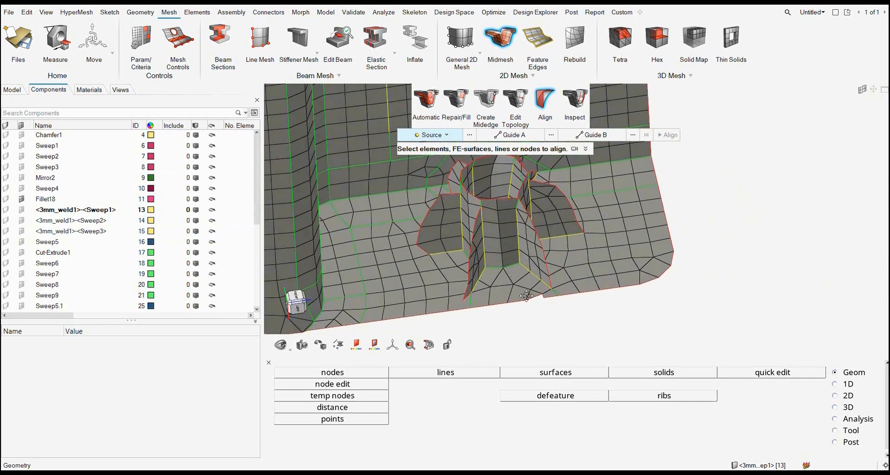
{"action": "right_click_drag", "start_coordinate": [526, 296], "coordinate": [598, 301]}
{"action": "mouse_move", "coordinate": [562, 295]}
{"action": "middle_mouse_down"}
{"action": "mouse_move", "coordinate": [576, 304]}
{"action": "mouse_move", "coordinate": [569, 301]}
{"action": "middle_mouse_up"}
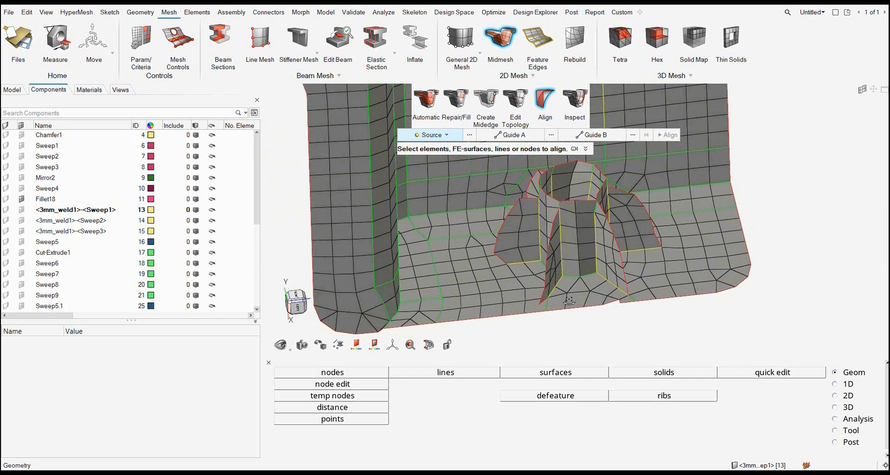
{"action": "scroll", "coordinate": [561, 290], "scroll_direction": "up", "scroll_amount": 2}
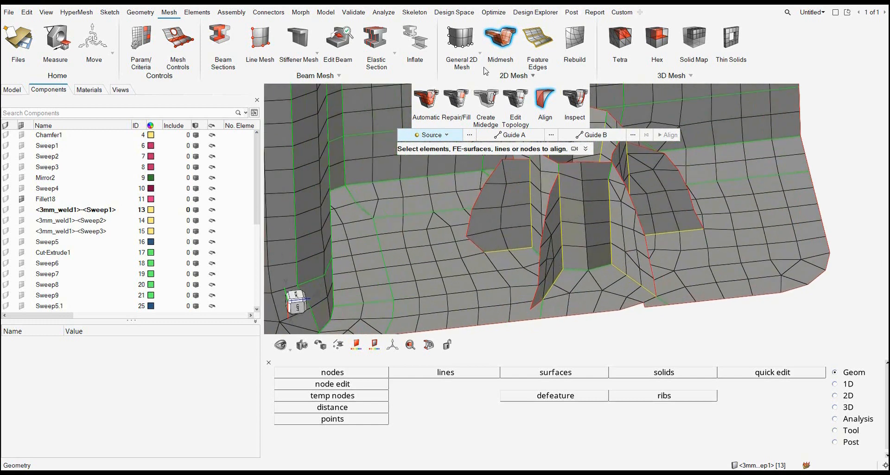
Create a triangular element from three nodes to fill the cut-off lower outer corner of the boss's left side rib
{"action": "left_click", "coordinate": [468, 50]}
{"action": "left_click", "coordinate": [195, 13]}
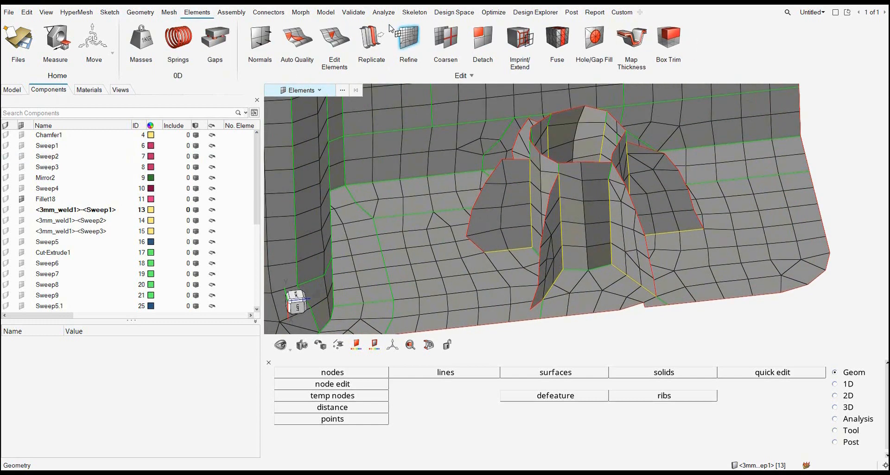
{"action": "left_click", "coordinate": [338, 38]}
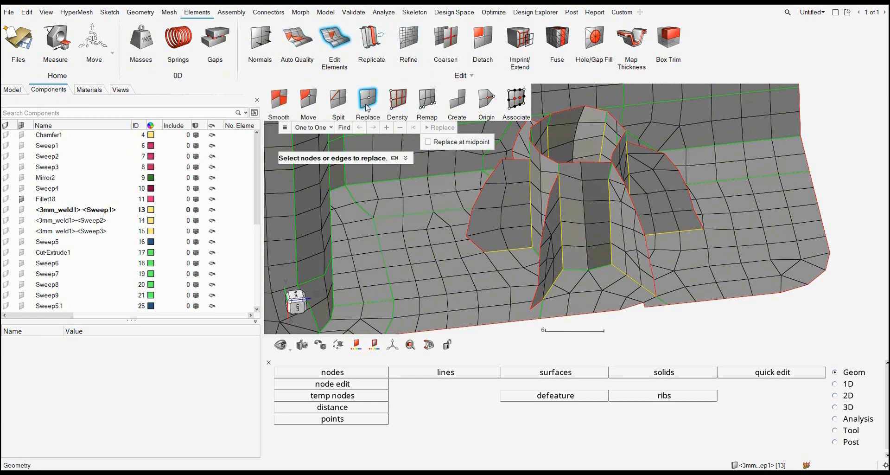
{"action": "left_click", "coordinate": [457, 100]}
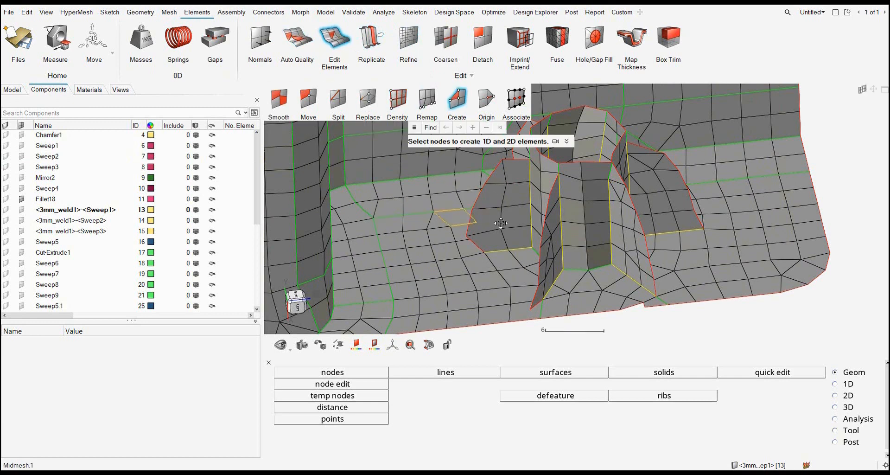
{"action": "scroll", "coordinate": [529, 235], "scroll_direction": "up", "scroll_amount": 3}
{"action": "scroll", "coordinate": [528, 233], "scroll_direction": "up", "scroll_amount": 1}
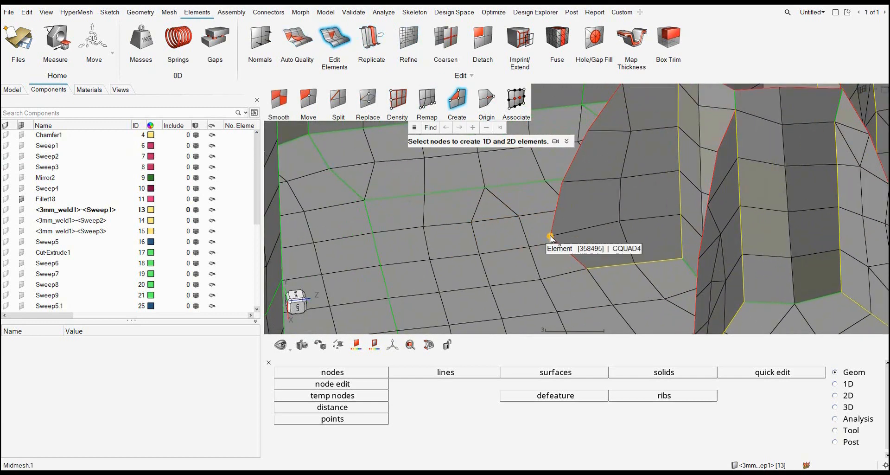
{"action": "left_click", "coordinate": [549, 240]}
{"action": "left_click", "coordinate": [541, 280]}
{"action": "left_click", "coordinate": [587, 269]}
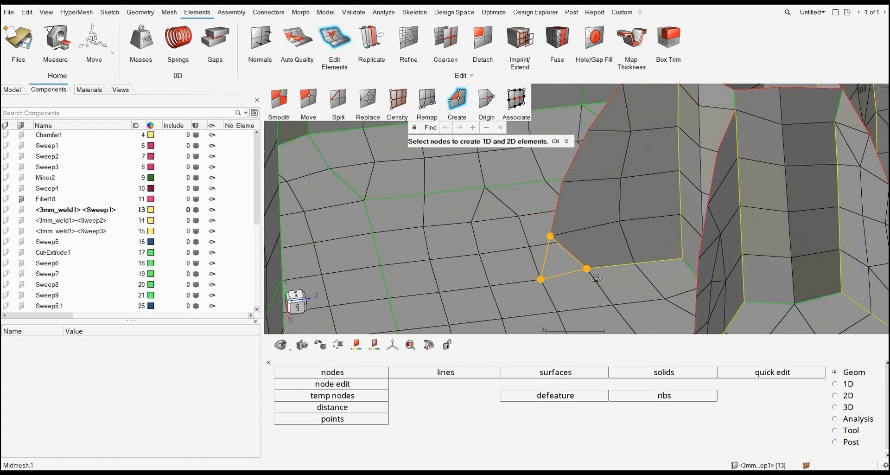
{"action": "middle_click", "coordinate": [591, 272]}
{"action": "scroll", "coordinate": [488, 220], "scroll_direction": "down", "scroll_amount": 5}
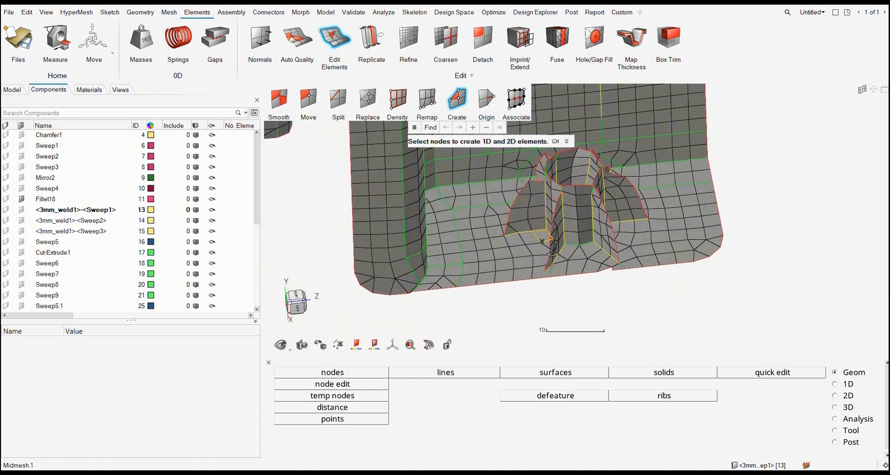
Replace the lower outer tip node of the front rib onto the flange's free edge, using the One to One option
{"action": "scroll", "coordinate": [538, 255], "scroll_direction": "up", "scroll_amount": 5}
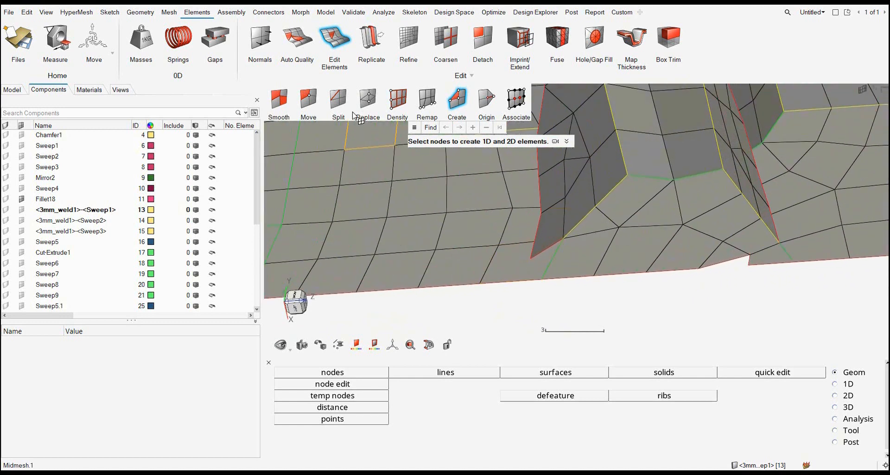
{"action": "left_click", "coordinate": [368, 99]}
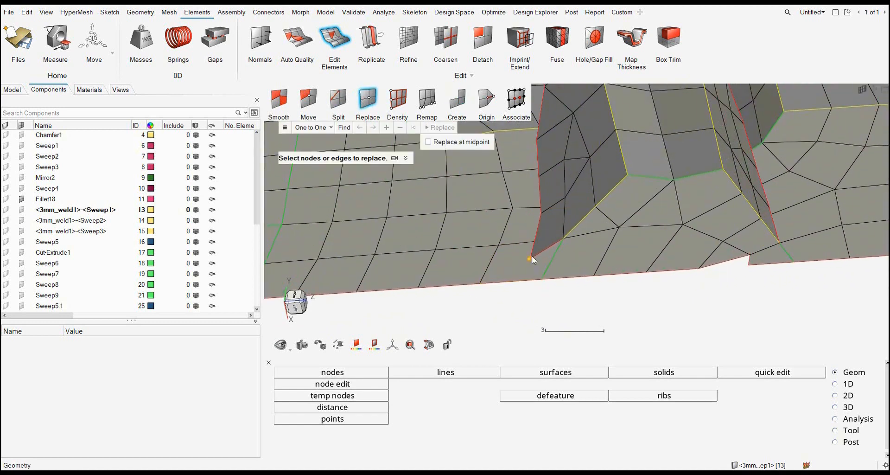
{"action": "scroll", "coordinate": [535, 268], "scroll_direction": "down", "scroll_amount": 3}
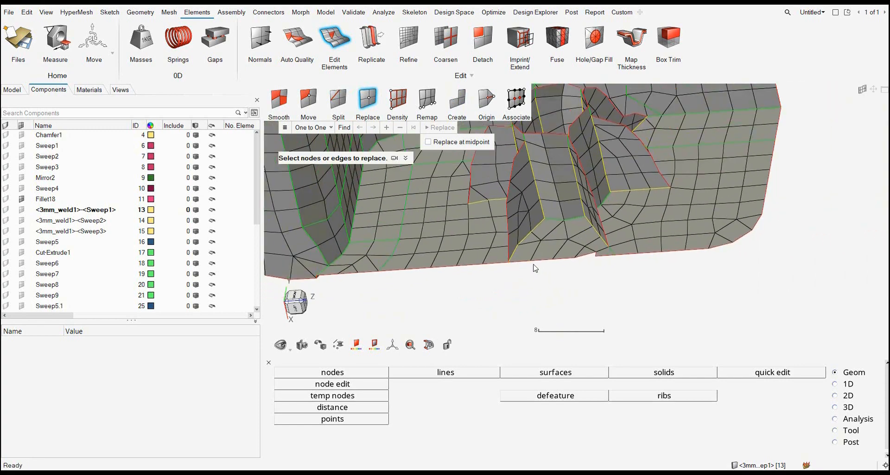
{"action": "middle_click_drag", "start_coordinate": [535, 268], "coordinate": [590, 302]}
{"action": "key", "text": "Escape"}
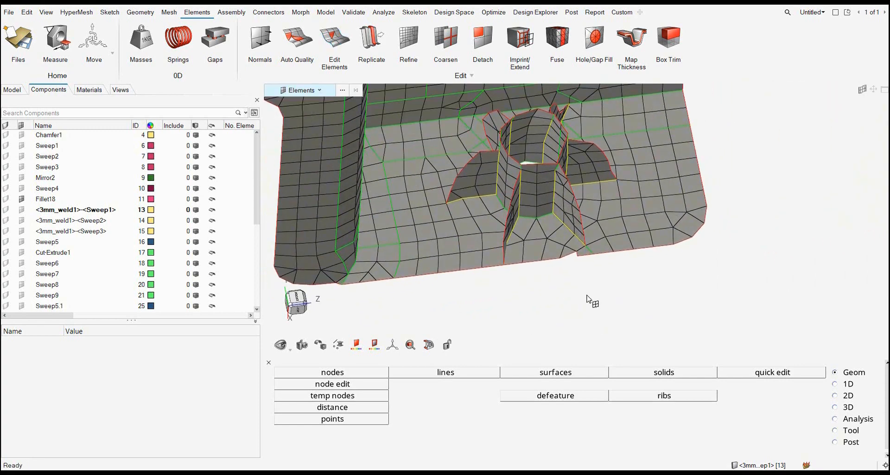
Delete the triangular element on the flange's free edge, beside the notch between the two front ribs
{"action": "left_click", "coordinate": [325, 92]}
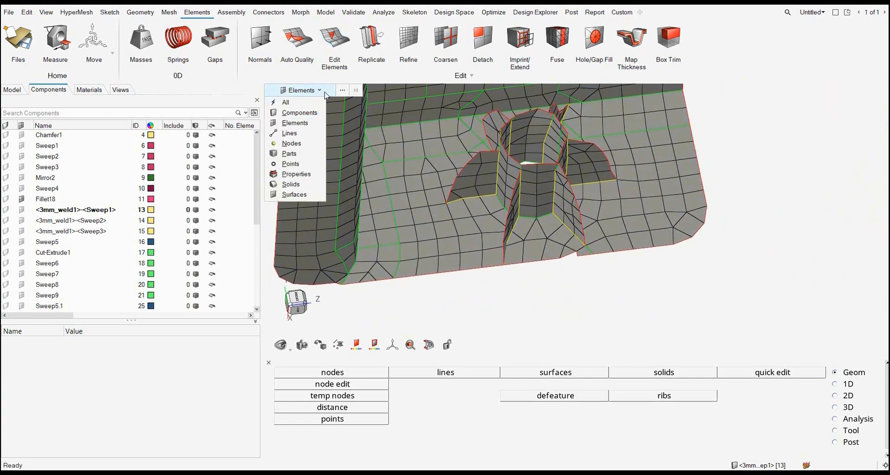
{"action": "left_click", "coordinate": [295, 123]}
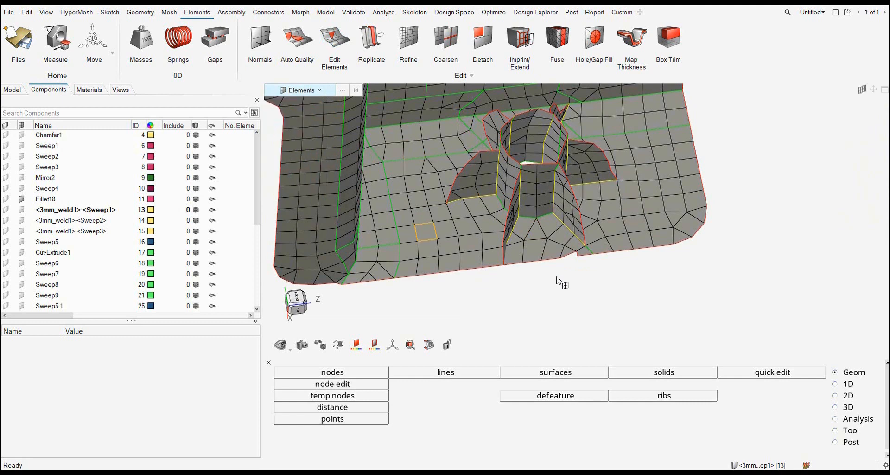
{"action": "scroll", "coordinate": [558, 280], "scroll_direction": "up", "scroll_amount": 5}
{"action": "left_click", "coordinate": [597, 252]}
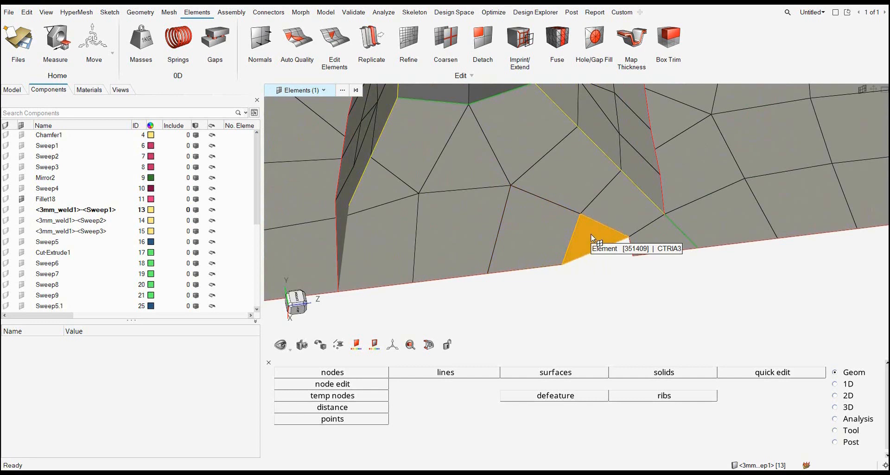
{"action": "right_click", "coordinate": [592, 238]}
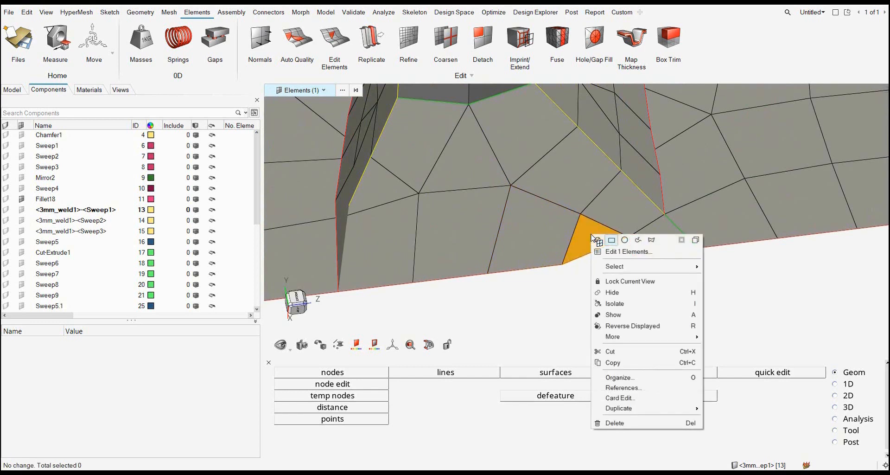
{"action": "left_click", "coordinate": [618, 423]}
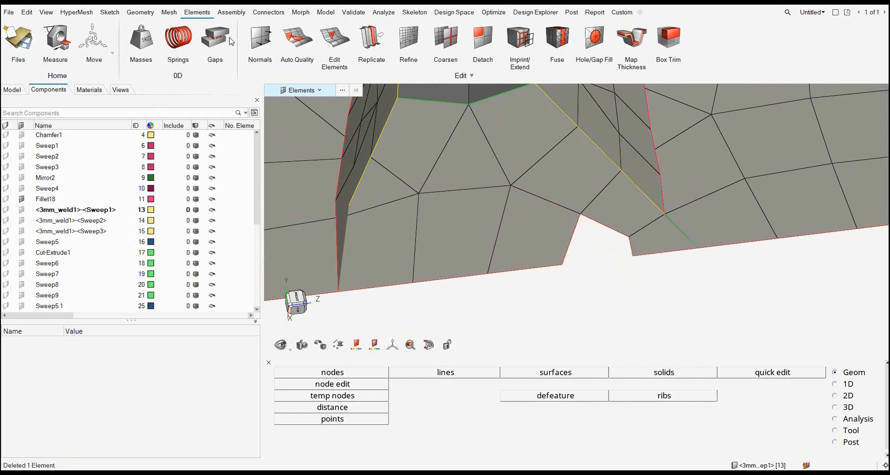
Create a quad element from the four nodes around the opening in the flange's free edge between the front ribs
{"action": "left_click", "coordinate": [334, 38]}
{"action": "left_click", "coordinate": [456, 104]}
{"action": "left_click", "coordinate": [582, 215]}
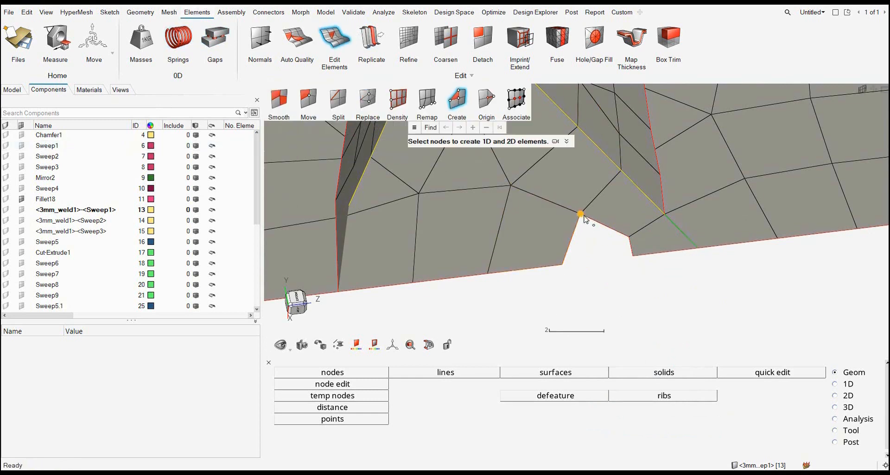
{"action": "left_click", "coordinate": [561, 267]}
{"action": "left_click", "coordinate": [632, 255]}
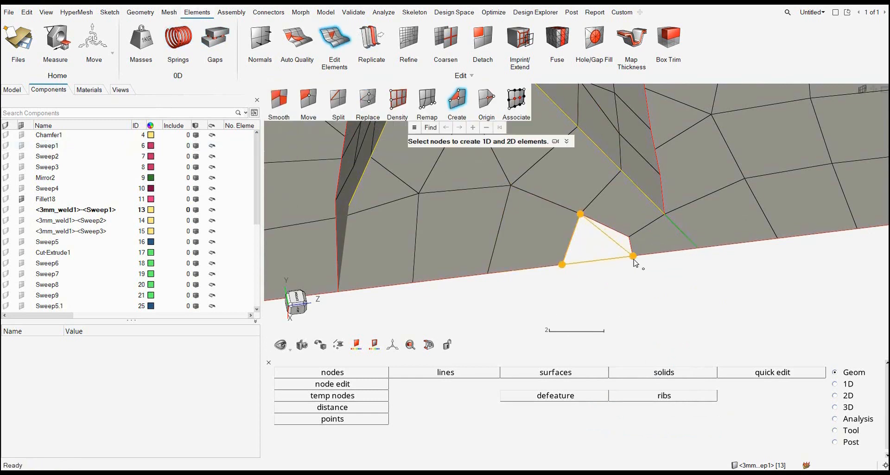
{"action": "left_click", "coordinate": [629, 237]}
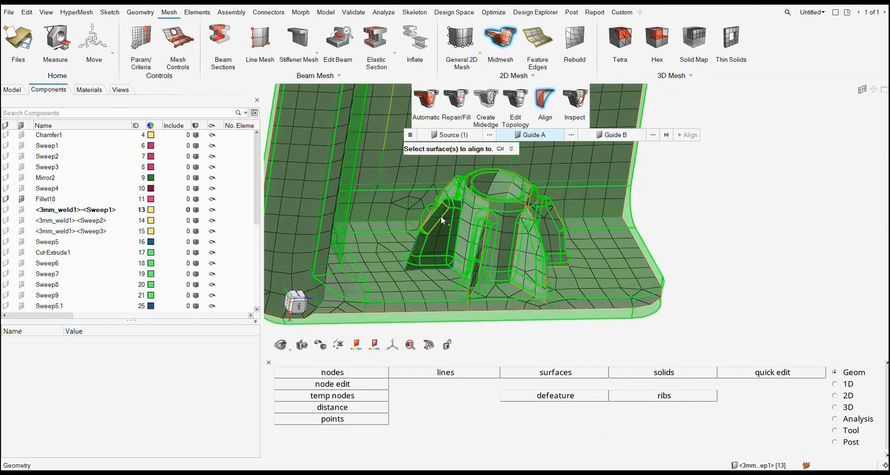
Align the midmesh surfaces of two neighbouring boss ribs, each with its own solid side face as Guide A
{"action": "left_click", "coordinate": [666, 134]}
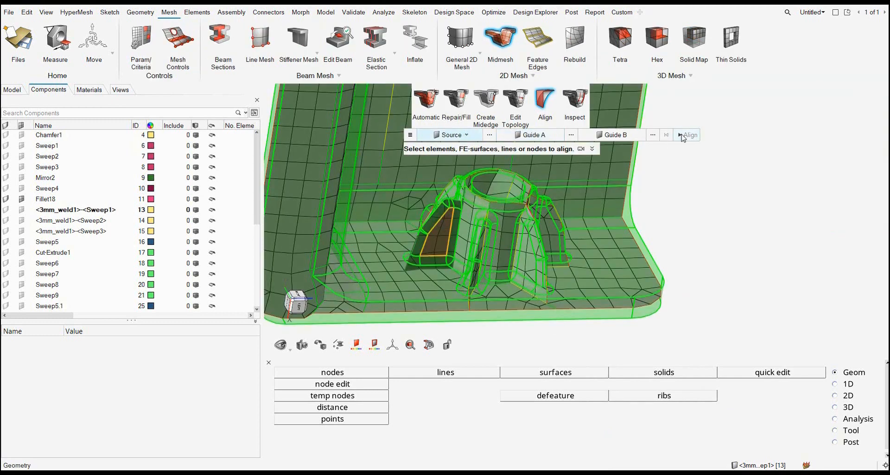
{"action": "middle_click_drag", "start_coordinate": [485, 252], "coordinate": [456, 248]}
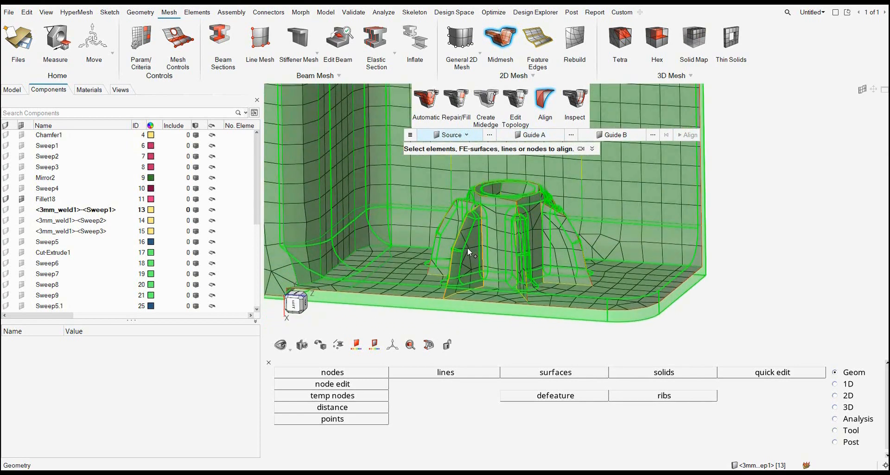
{"action": "left_click", "coordinate": [467, 249]}
{"action": "left_click", "coordinate": [549, 137]}
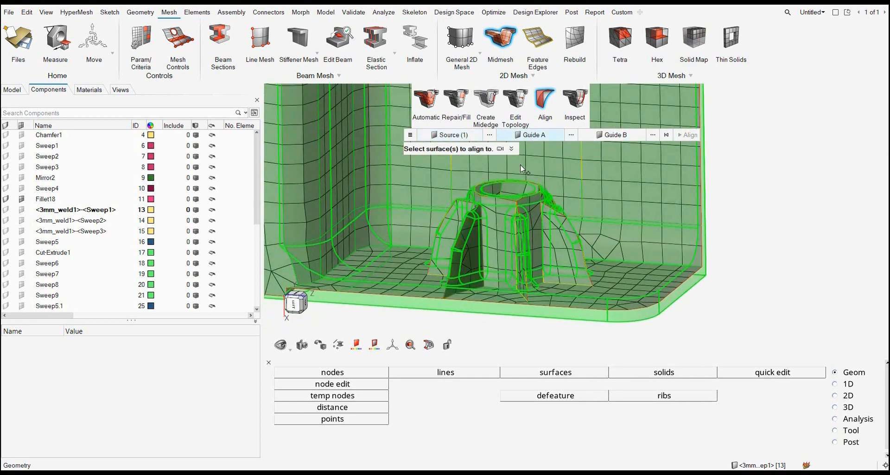
{"action": "left_click", "coordinate": [466, 246]}
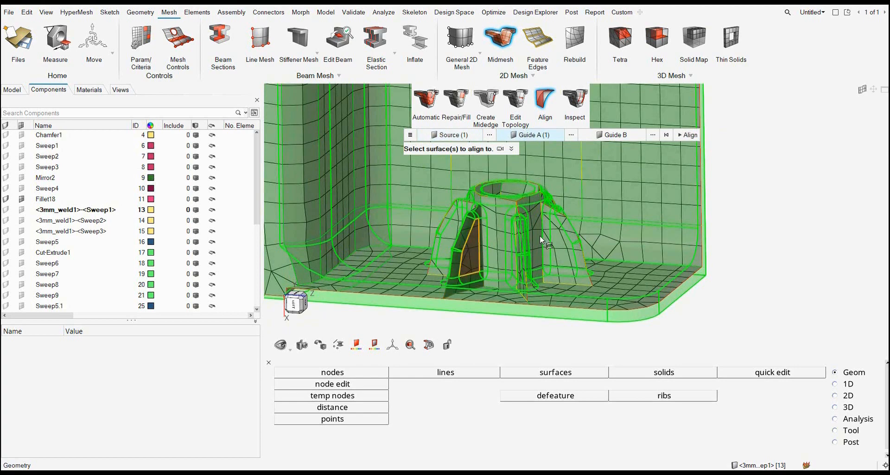
{"action": "left_click", "coordinate": [688, 135]}
Align the midmesh surface of the front-right boss rib, using its solid side face as Guide A
{"action": "middle_click_drag", "start_coordinate": [549, 182], "coordinate": [547, 232]}
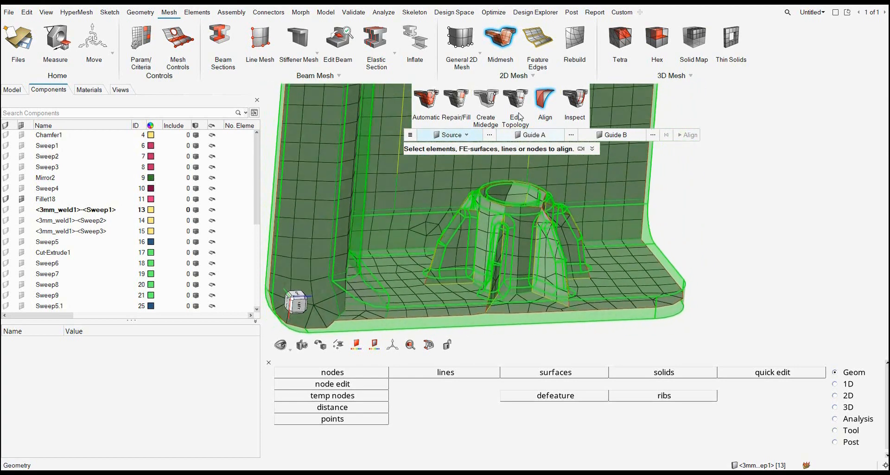
{"action": "left_click", "coordinate": [553, 255]}
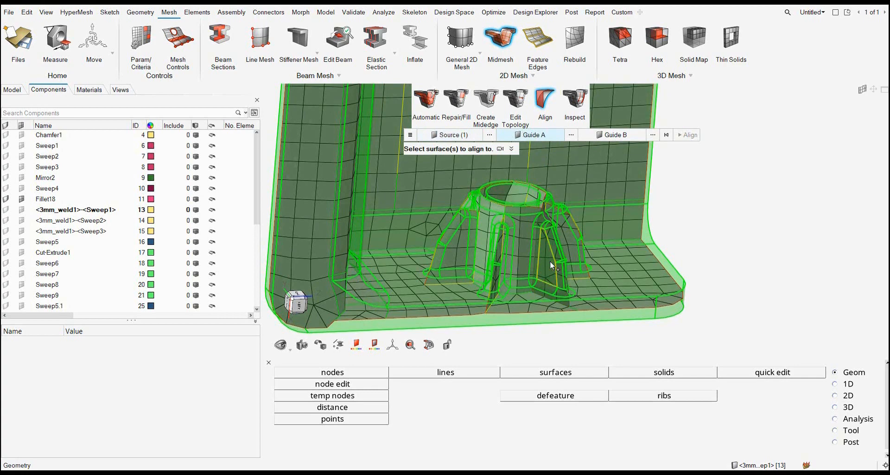
{"action": "left_click", "coordinate": [548, 262]}
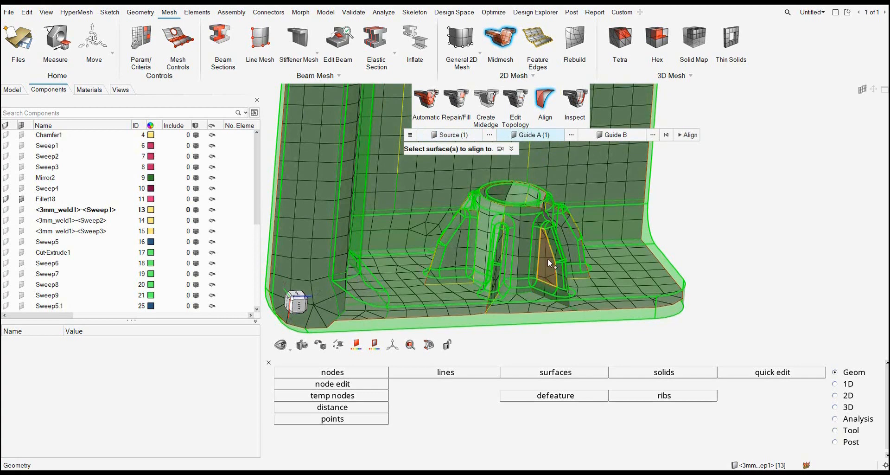
{"action": "middle_click", "coordinate": [670, 147]}
Align the midmesh surface of the boss rib pointing toward the flange's rounded end with its solid side face as Guide A
{"action": "left_click_drag", "start_coordinate": [618, 201], "coordinate": [495, 177], "text": "ctrl"}
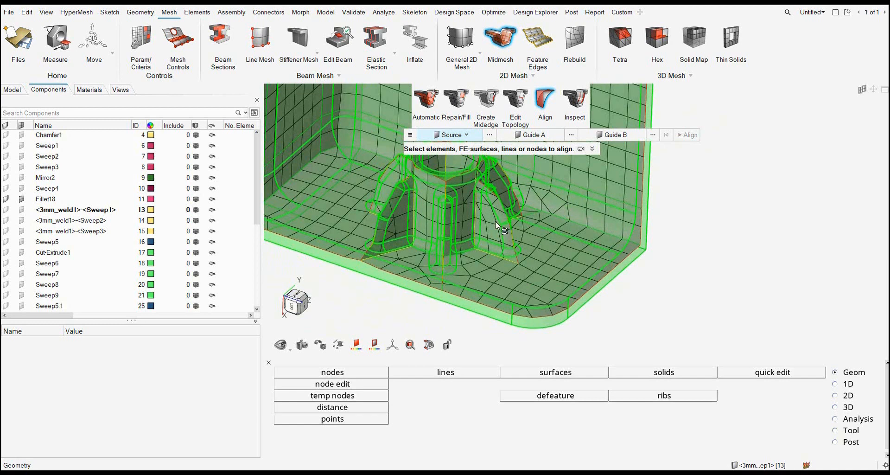
{"action": "left_click", "coordinate": [483, 211]}
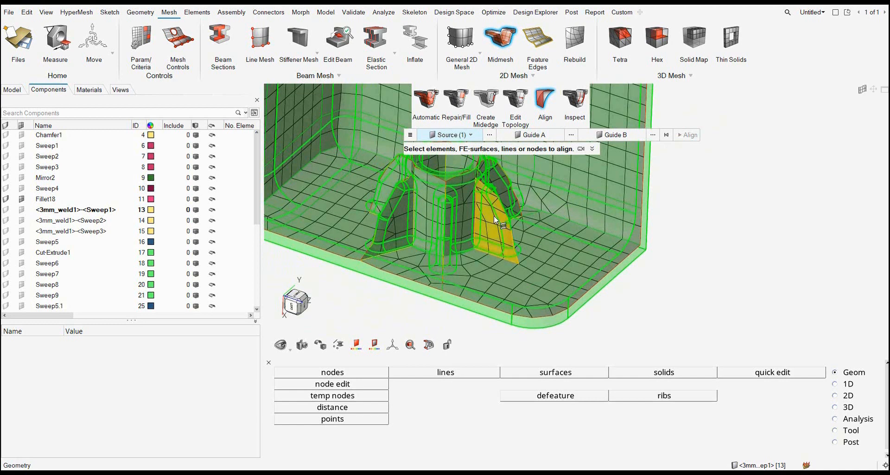
{"action": "middle_click", "coordinate": [502, 225]}
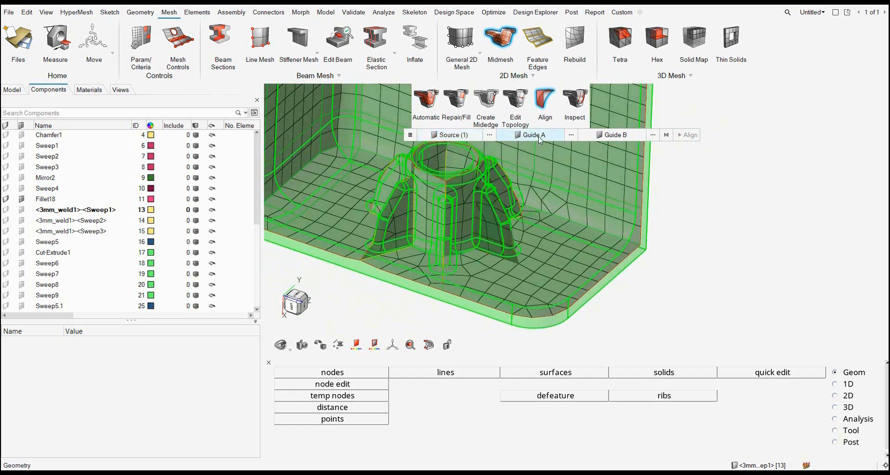
{"action": "left_click", "coordinate": [496, 215]}
{"action": "left_click", "coordinate": [679, 135]}
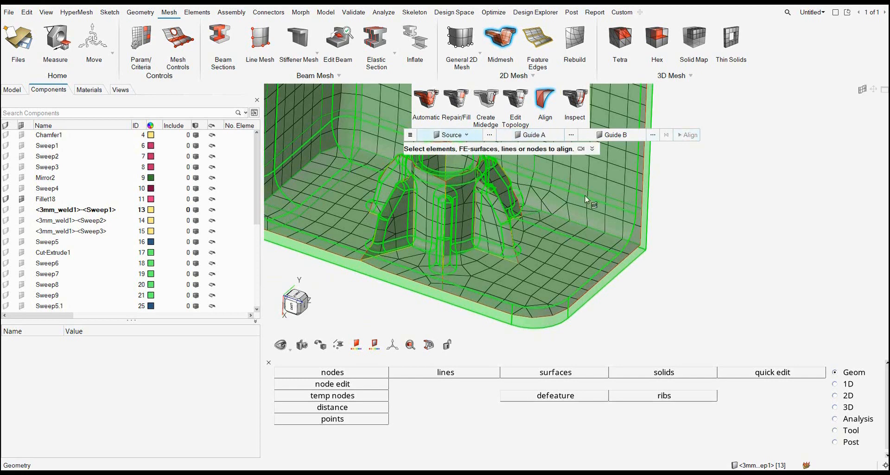
{"action": "left_click_drag", "start_coordinate": [585, 199], "coordinate": [492, 263], "text": "ctrl"}
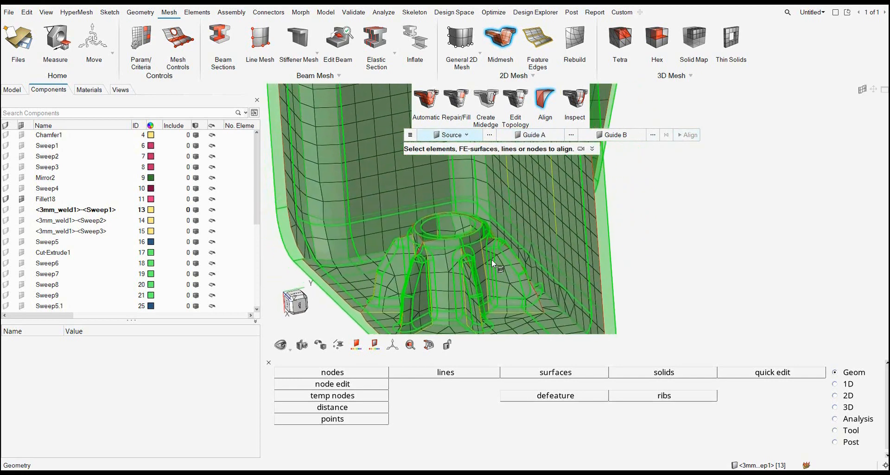
{"action": "scroll", "coordinate": [492, 260], "scroll_direction": "up", "scroll_amount": 2}
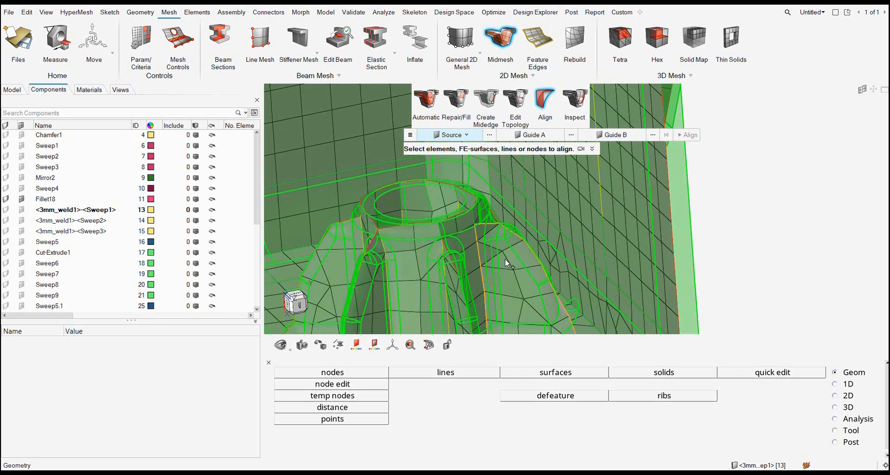
Align the midmesh surface of the boss rib facing the tall side wall, using its solid side face as Guide A
{"action": "left_click", "coordinate": [505, 258]}
{"action": "middle_click", "coordinate": [512, 257]}
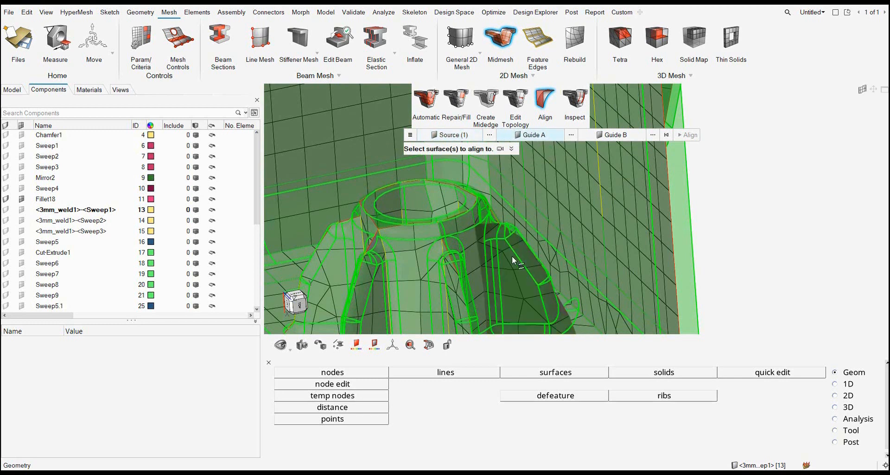
{"action": "left_click", "coordinate": [510, 252]}
{"action": "left_click", "coordinate": [685, 137]}
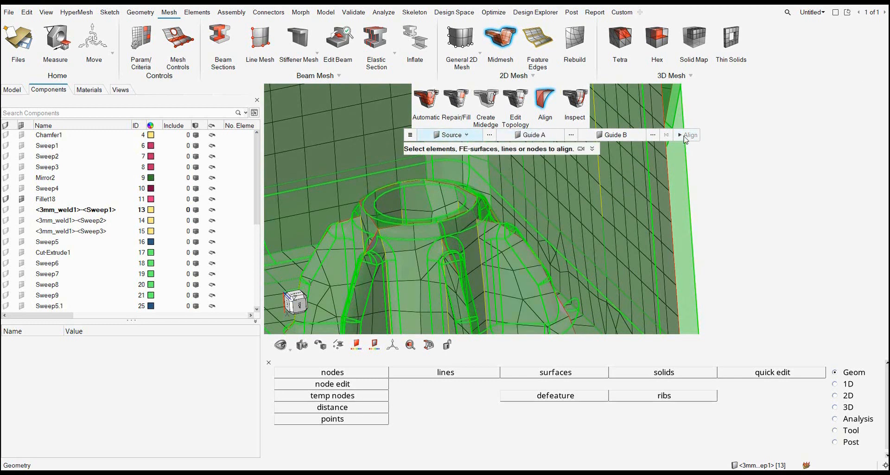
Align the twelve midmesh nodes around the boss's upper rim, using the solid's circular rim lines as Guide A
{"action": "scroll", "coordinate": [530, 233], "scroll_direction": "down", "scroll_amount": 5}
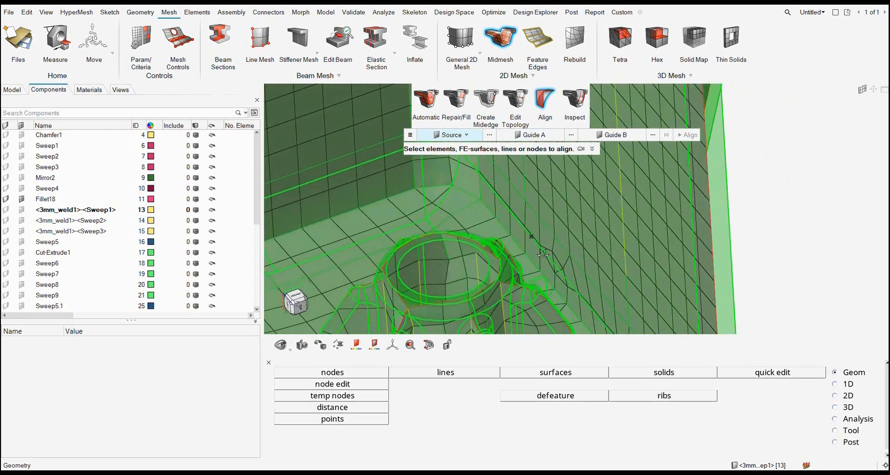
{"action": "scroll", "coordinate": [496, 251], "scroll_direction": "up", "scroll_amount": 6}
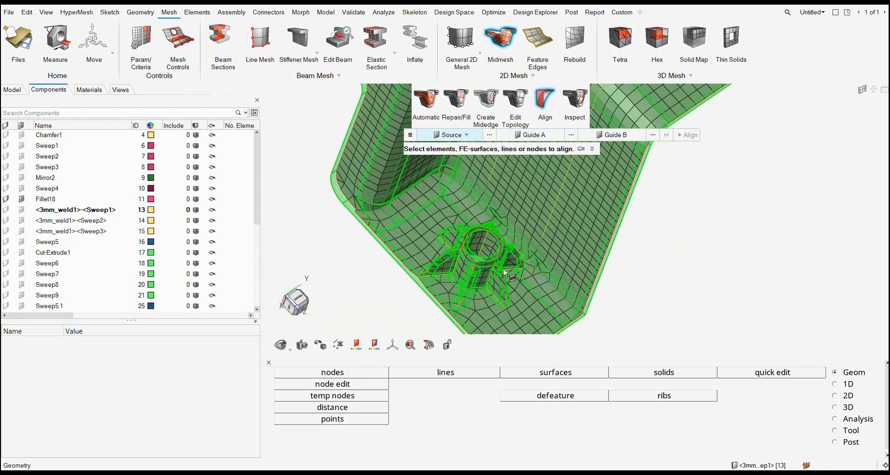
{"action": "mouse_move", "coordinate": [474, 272]}
{"action": "middle_mouse_down"}
{"action": "mouse_move", "coordinate": [468, 280]}
{"action": "mouse_move", "coordinate": [457, 273]}
{"action": "middle_mouse_up"}
{"action": "scroll", "coordinate": [456, 269], "scroll_direction": "down", "scroll_amount": 5}
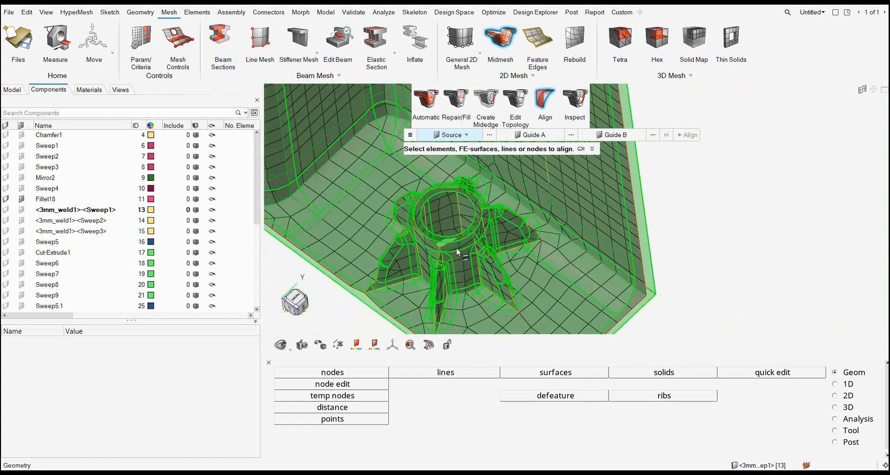
{"action": "right_click_drag", "start_coordinate": [457, 249], "coordinate": [444, 271]}
{"action": "mouse_move", "coordinate": [448, 275]}
{"action": "middle_mouse_down"}
{"action": "mouse_move", "coordinate": [475, 288]}
{"action": "mouse_move", "coordinate": [460, 284]}
{"action": "middle_mouse_up"}
{"action": "left_click", "coordinate": [462, 135]}
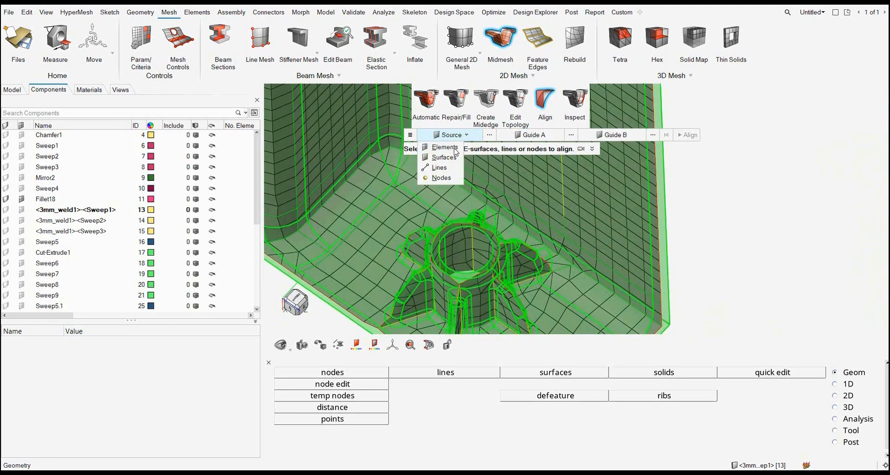
{"action": "left_click", "coordinate": [444, 180]}
{"action": "middle_click_drag", "start_coordinate": [436, 235], "coordinate": [454, 235]}
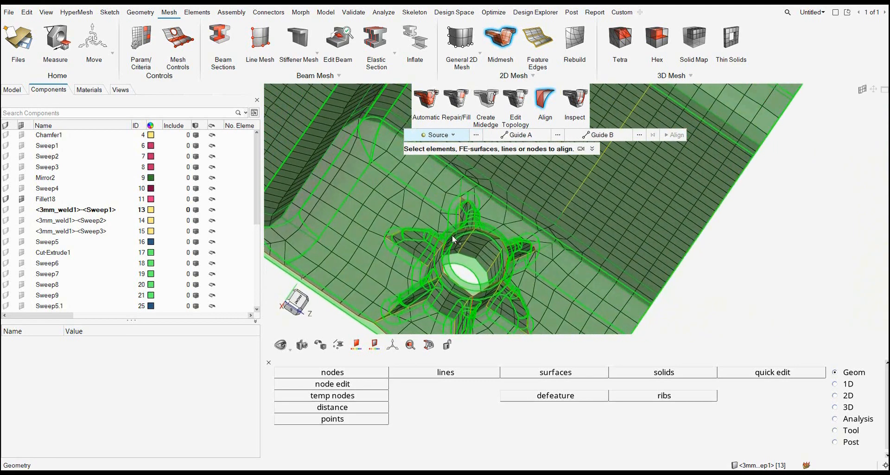
{"action": "scroll", "coordinate": [455, 235], "scroll_direction": "up", "scroll_amount": 5}
{"action": "left_click", "coordinate": [463, 217]}
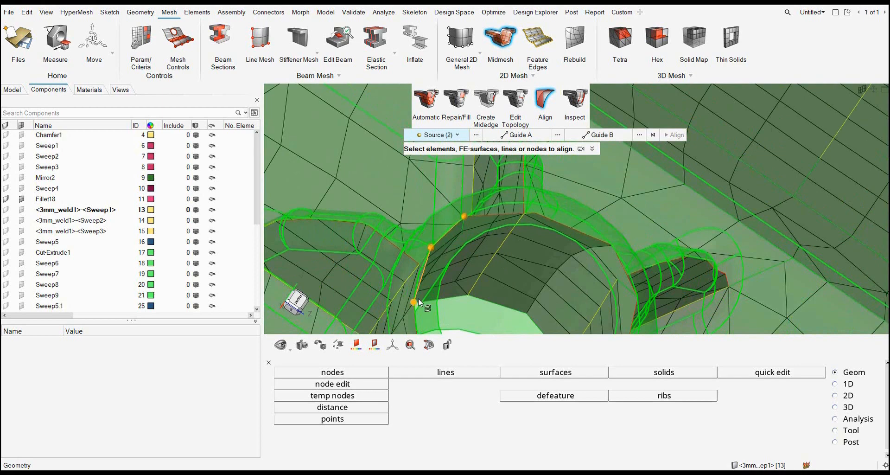
{"action": "left_click", "coordinate": [417, 299]}
{"action": "middle_click_drag", "start_coordinate": [415, 294], "coordinate": [440, 198]}
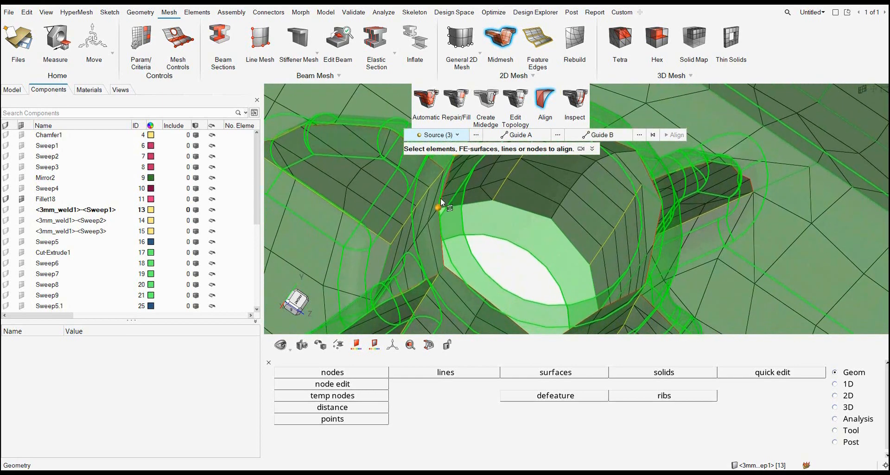
{"action": "left_click", "coordinate": [446, 266]}
{"action": "middle_click_drag", "start_coordinate": [482, 247], "coordinate": [470, 223]}
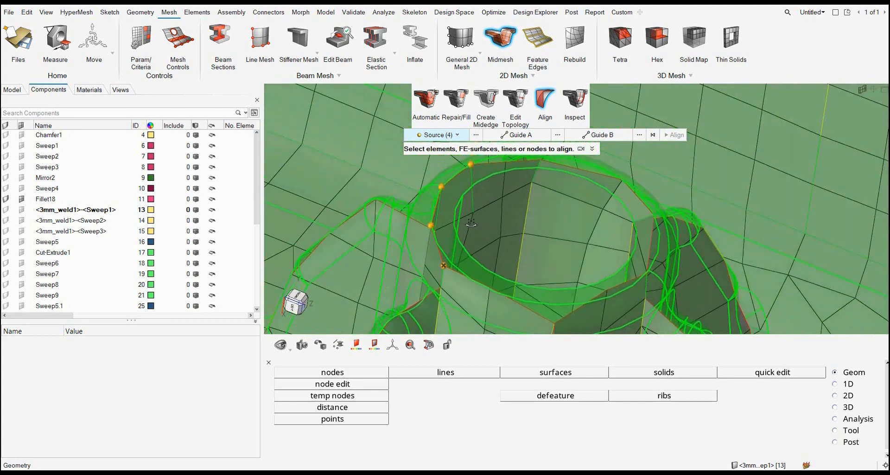
{"action": "left_click", "coordinate": [489, 289]}
{"action": "left_click", "coordinate": [554, 323]}
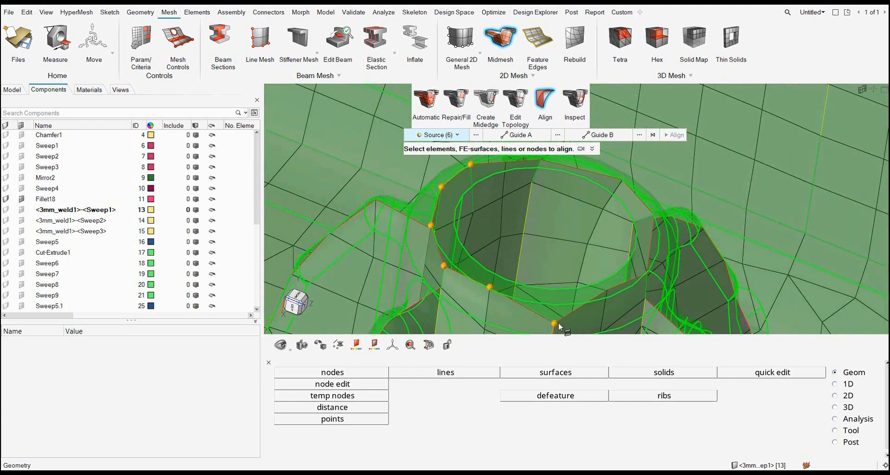
{"action": "left_click", "coordinate": [606, 292]}
{"action": "left_click", "coordinate": [647, 272]}
{"action": "left_click", "coordinate": [653, 216]}
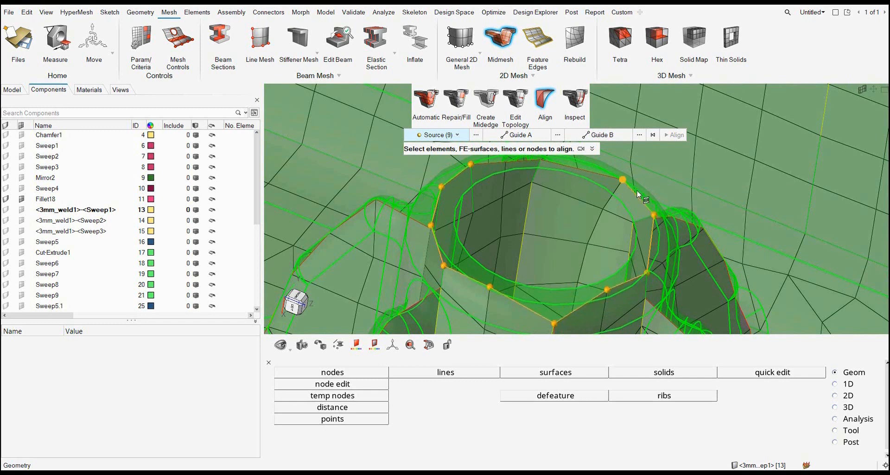
{"action": "left_click", "coordinate": [622, 180]}
{"action": "middle_click_drag", "start_coordinate": [597, 186], "coordinate": [558, 223]}
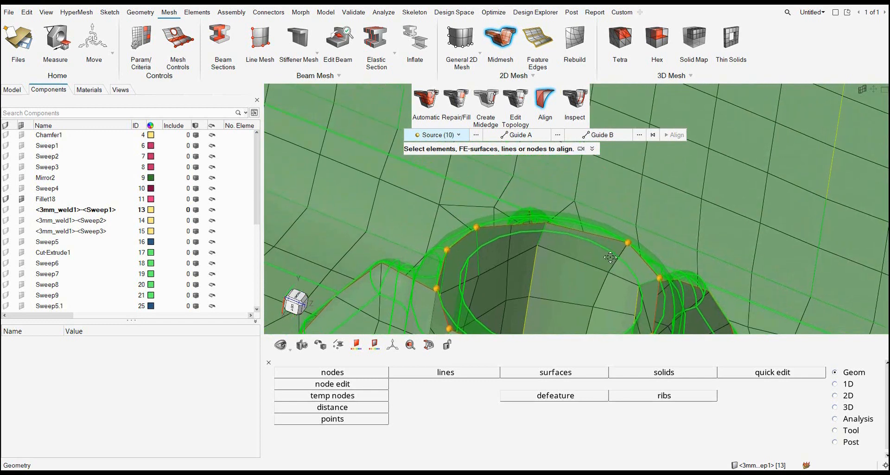
{"action": "left_click", "coordinate": [547, 223]}
{"action": "left_click", "coordinate": [513, 225]}
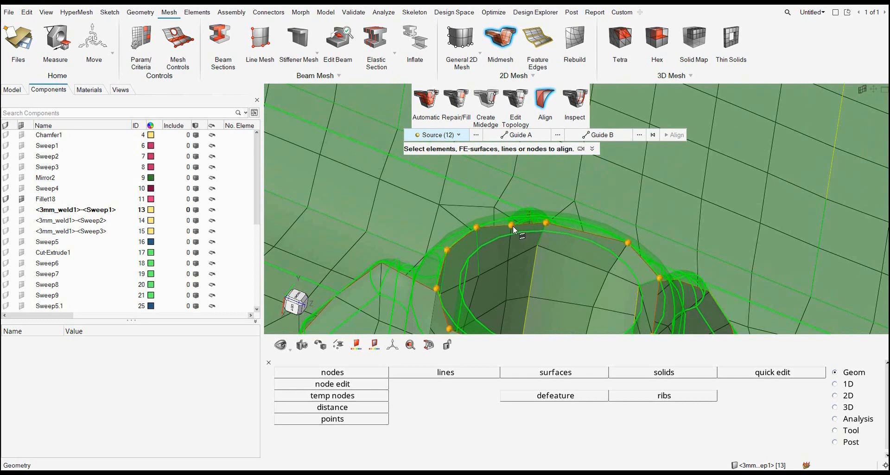
{"action": "left_click", "coordinate": [521, 135]}
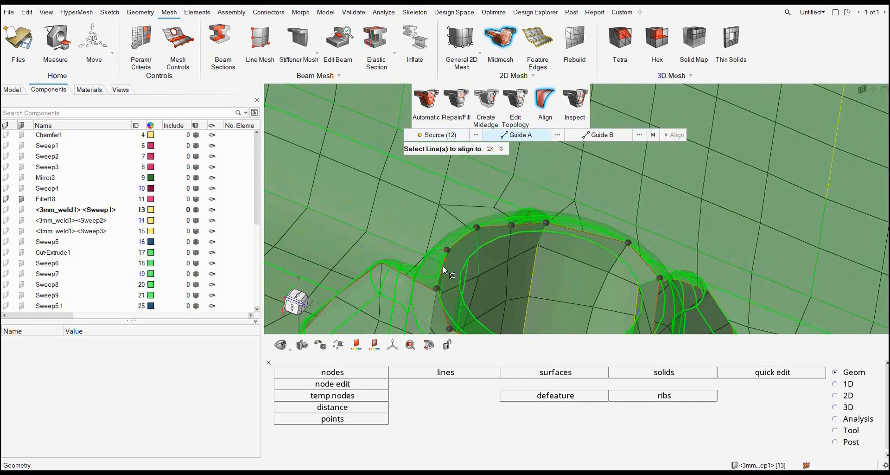
{"action": "left_click", "coordinate": [465, 232]}
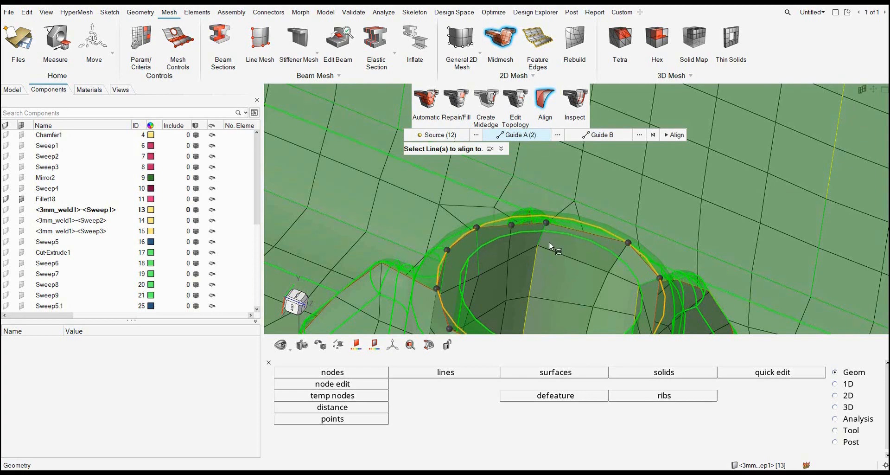
{"action": "left_click", "coordinate": [662, 140]}
Examine the boss rim and surrounding ribs from several angles for alignment with the solid geometry
{"action": "right_click_drag", "start_coordinate": [587, 325], "coordinate": [567, 252]}
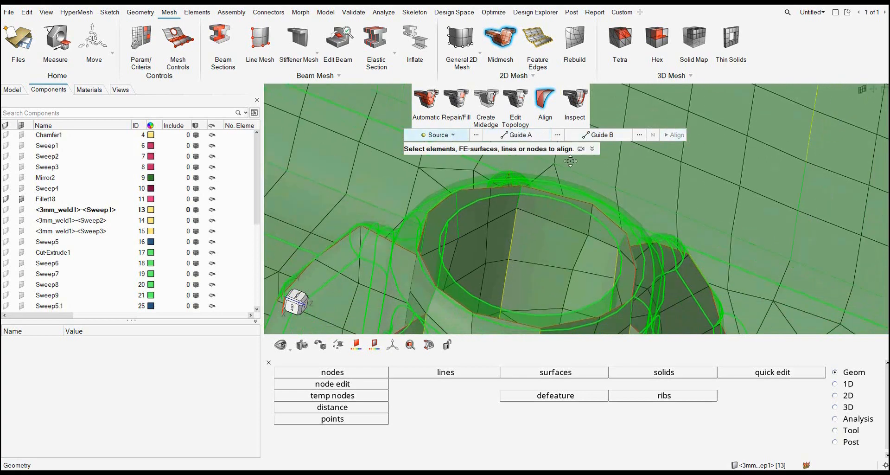
{"action": "scroll", "coordinate": [567, 253], "scroll_direction": "down", "scroll_amount": 3}
{"action": "mouse_move", "coordinate": [619, 277]}
{"action": "middle_mouse_down"}
{"action": "mouse_move", "coordinate": [605, 293]}
{"action": "mouse_move", "coordinate": [582, 287]}
{"action": "mouse_move", "coordinate": [616, 283]}
{"action": "middle_mouse_up"}
{"action": "scroll", "coordinate": [541, 233], "scroll_direction": "down", "scroll_amount": 3}
{"action": "scroll", "coordinate": [540, 233], "scroll_direction": "down", "scroll_amount": 5}
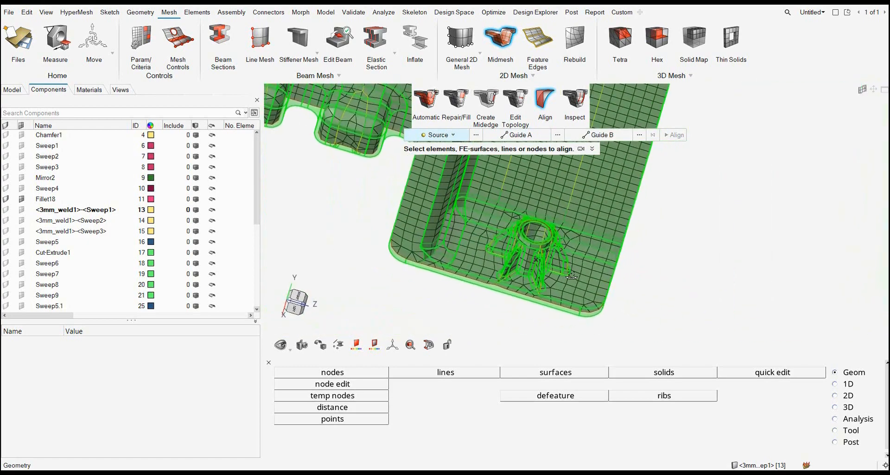
{"action": "scroll", "coordinate": [532, 259], "scroll_direction": "down", "scroll_amount": 3}
{"action": "scroll", "coordinate": [530, 264], "scroll_direction": "up", "scroll_amount": 8}
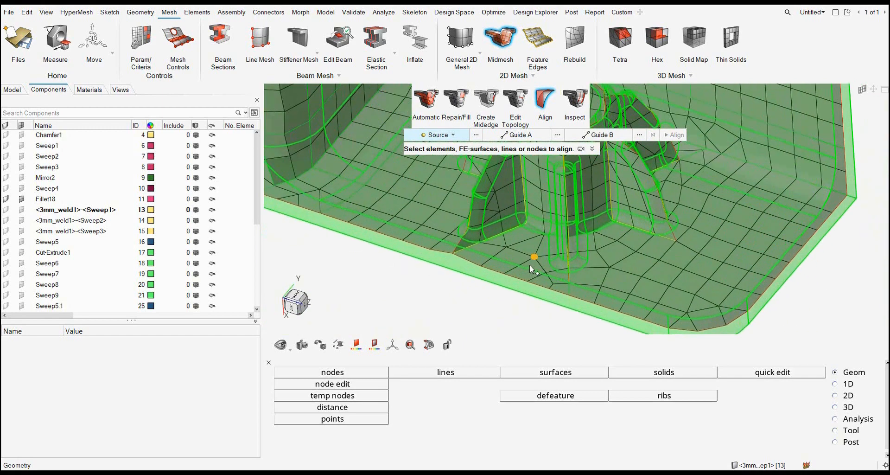
{"action": "scroll", "coordinate": [529, 265], "scroll_direction": "down", "scroll_amount": 6}
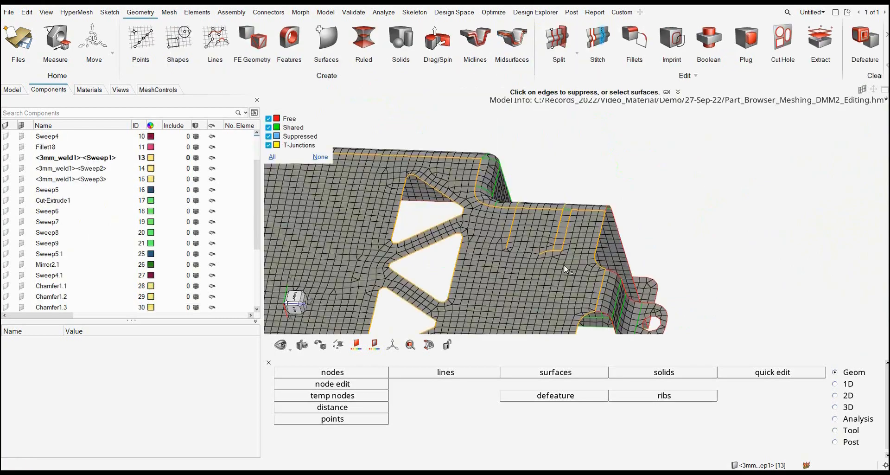
Suppress the edges of the narrow strip surface beside the rib's foot on the main plate, near the tab with the hole
{"action": "right_click_drag", "start_coordinate": [563, 266], "coordinate": [538, 284]}
{"action": "mouse_move", "coordinate": [537, 285]}
{"action": "middle_mouse_down"}
{"action": "mouse_move", "coordinate": [538, 277]}
{"action": "mouse_move", "coordinate": [537, 292]}
{"action": "middle_mouse_up"}
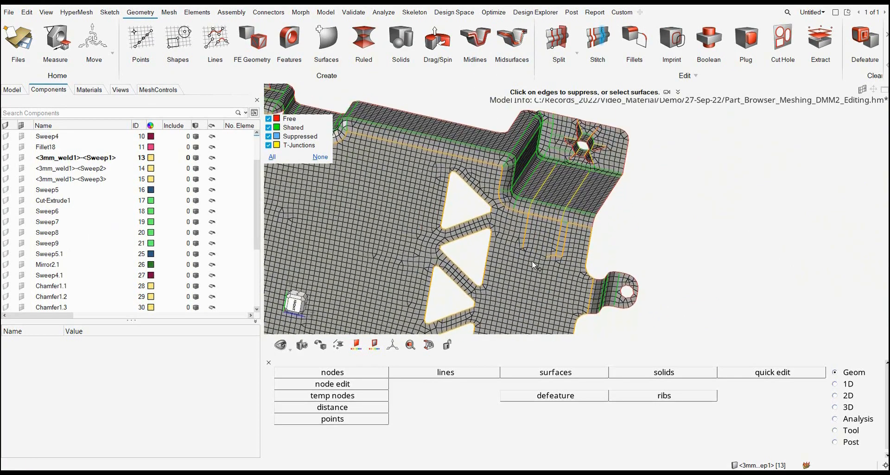
{"action": "right_click_drag", "start_coordinate": [533, 288], "coordinate": [619, 274]}
{"action": "scroll", "coordinate": [603, 269], "scroll_direction": "down", "scroll_amount": 3}
{"action": "right_click_drag", "start_coordinate": [534, 265], "coordinate": [543, 208]}
{"action": "scroll", "coordinate": [542, 208], "scroll_direction": "down", "scroll_amount": 2}
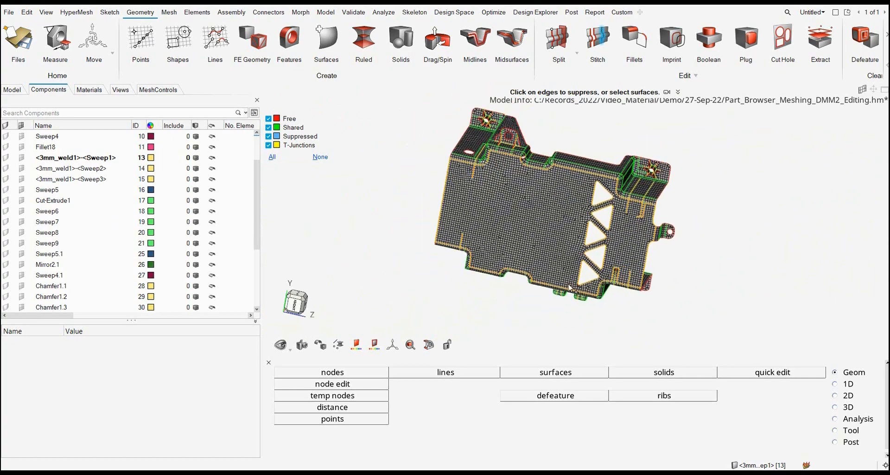
{"action": "mouse_move", "coordinate": [579, 273]}
{"action": "middle_mouse_down"}
{"action": "mouse_move", "coordinate": [591, 227]}
{"action": "mouse_move", "coordinate": [592, 273]}
{"action": "middle_mouse_up"}
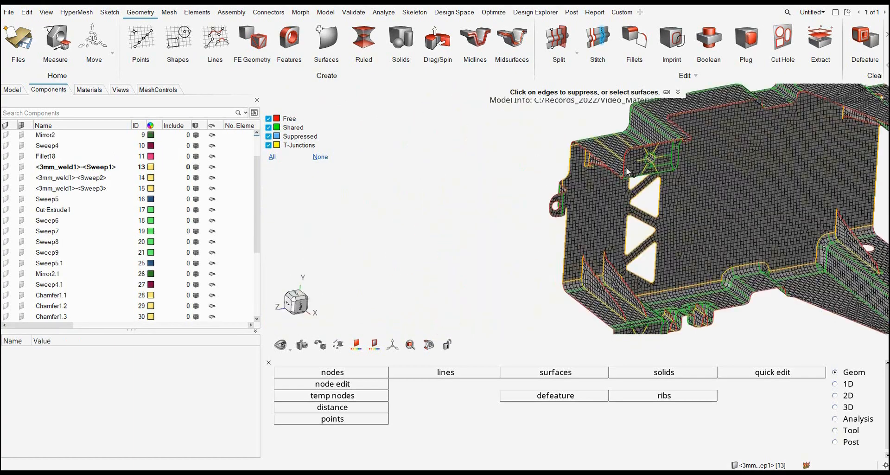
{"action": "scroll", "coordinate": [584, 190], "scroll_direction": "up", "scroll_amount": 10}
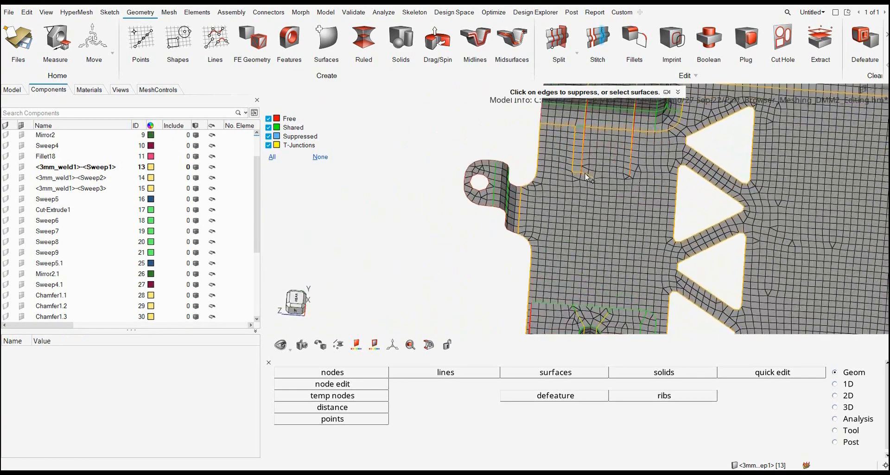
{"action": "middle_click_drag", "start_coordinate": [590, 188], "coordinate": [602, 182]}
{"action": "left_click", "coordinate": [603, 181]}
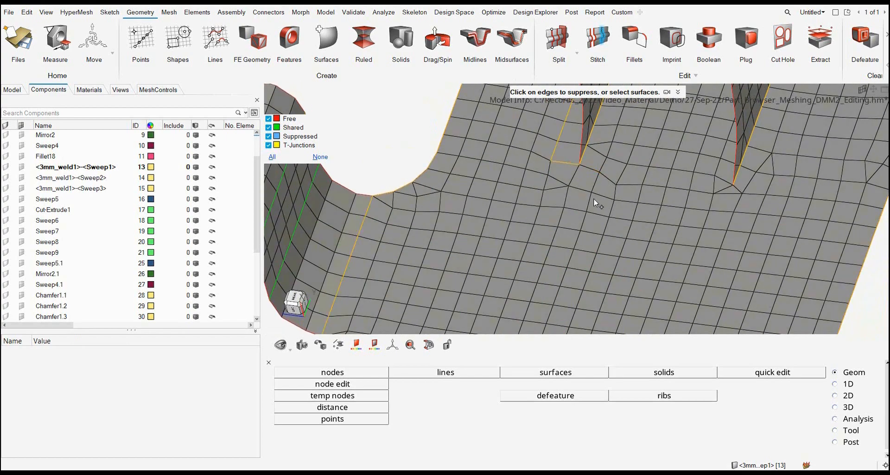
{"action": "scroll", "coordinate": [589, 199], "scroll_direction": "down", "scroll_amount": 10}
{"action": "scroll", "coordinate": [575, 190], "scroll_direction": "up", "scroll_amount": 8}
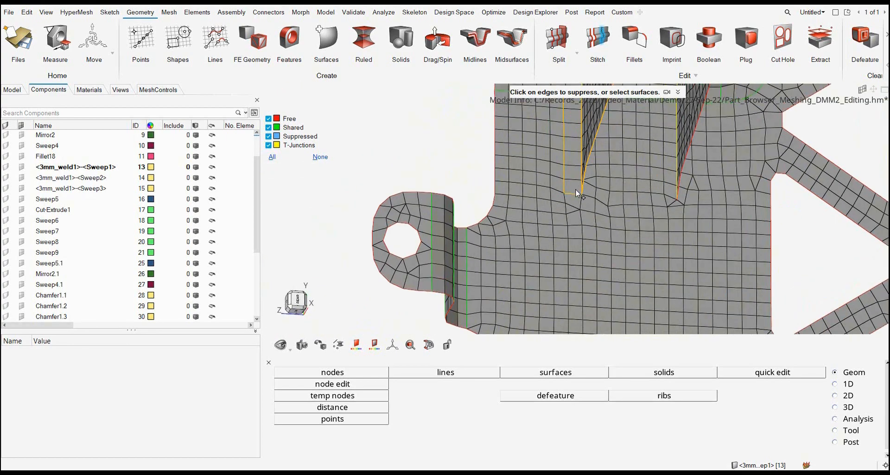
{"action": "scroll", "coordinate": [569, 197], "scroll_direction": "down", "scroll_amount": 10}
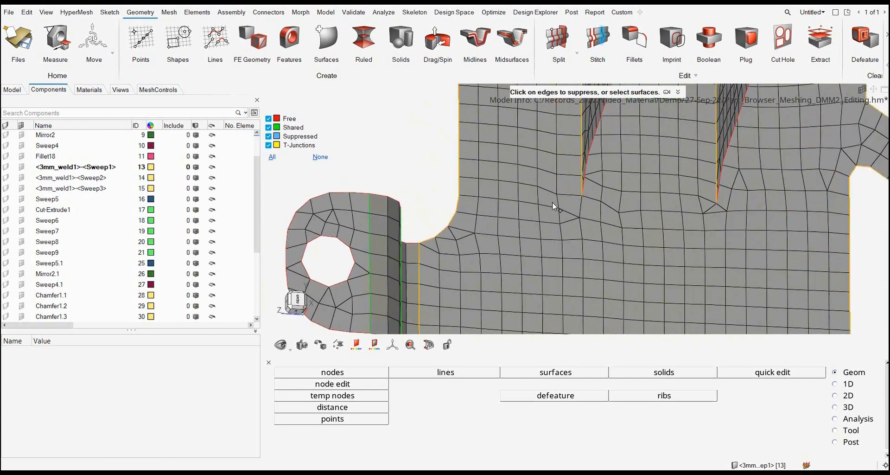
Create the missing elements in the small gaps where the two branching ribs meet the pocket wall of the boss on the plate's edge
{"action": "left_click_drag", "start_coordinate": [595, 202], "coordinate": [581, 230], "text": "ctrl"}
{"action": "scroll", "coordinate": [575, 211], "scroll_direction": "down", "scroll_amount": 5}
{"action": "right_click_drag", "start_coordinate": [591, 166], "coordinate": [552, 237], "text": "ctrl"}
{"action": "scroll", "coordinate": [552, 237], "scroll_direction": "up", "scroll_amount": 5}
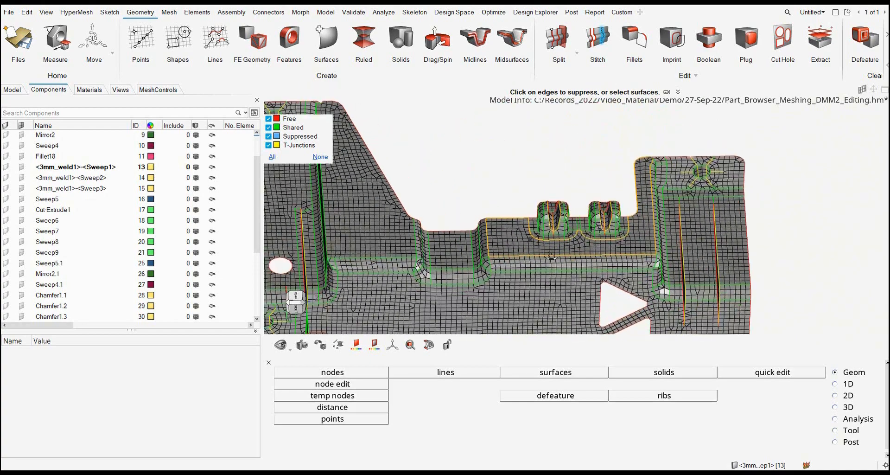
{"action": "left_click_drag", "start_coordinate": [552, 237], "coordinate": [561, 217], "text": "ctrl"}
{"action": "scroll", "coordinate": [561, 215], "scroll_direction": "up", "scroll_amount": 5}
{"action": "scroll", "coordinate": [561, 217], "scroll_direction": "up", "scroll_amount": 3}
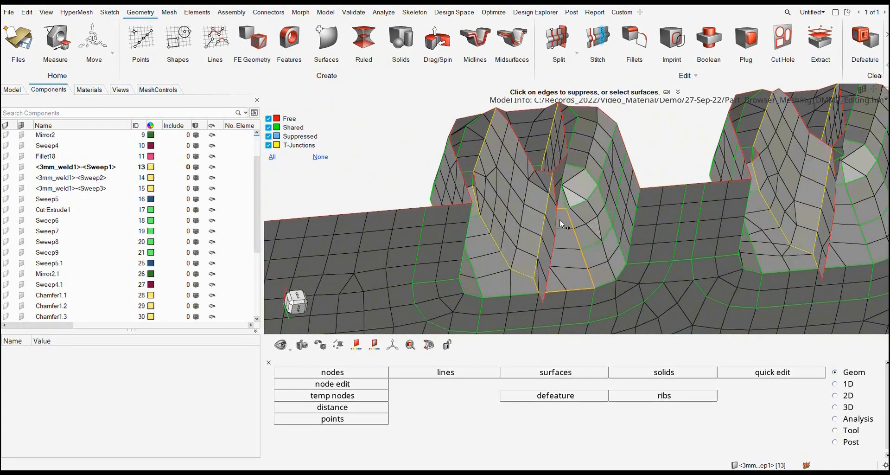
{"action": "mouse_move", "coordinate": [520, 229]}
{"action": "left_mouse_down", "text": "ctrl"}
{"action": "mouse_move", "coordinate": [533, 220]}
{"action": "mouse_move", "coordinate": [530, 236]}
{"action": "left_mouse_up", "text": "ctrl"}
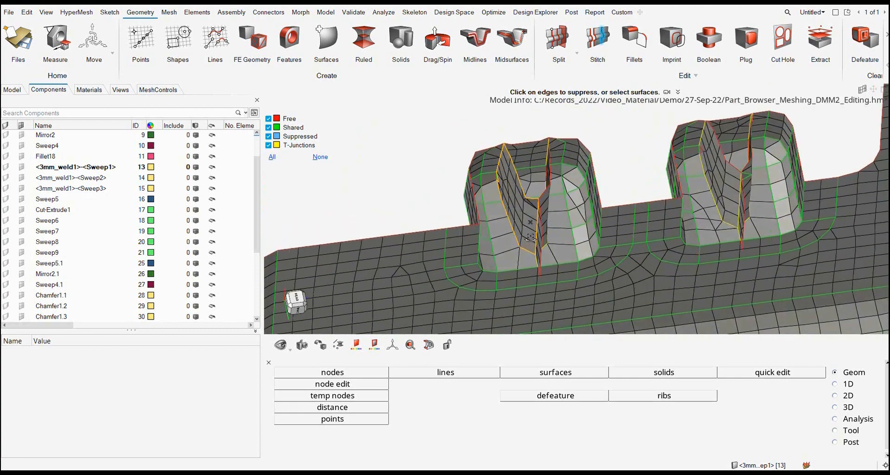
{"action": "scroll", "coordinate": [530, 237], "scroll_direction": "up", "scroll_amount": 8}
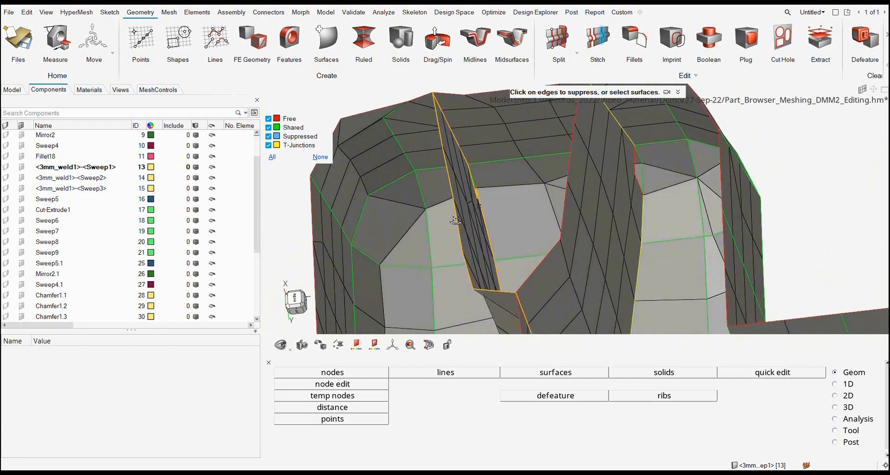
{"action": "left_click_drag", "start_coordinate": [455, 220], "coordinate": [485, 219], "text": "ctrl"}
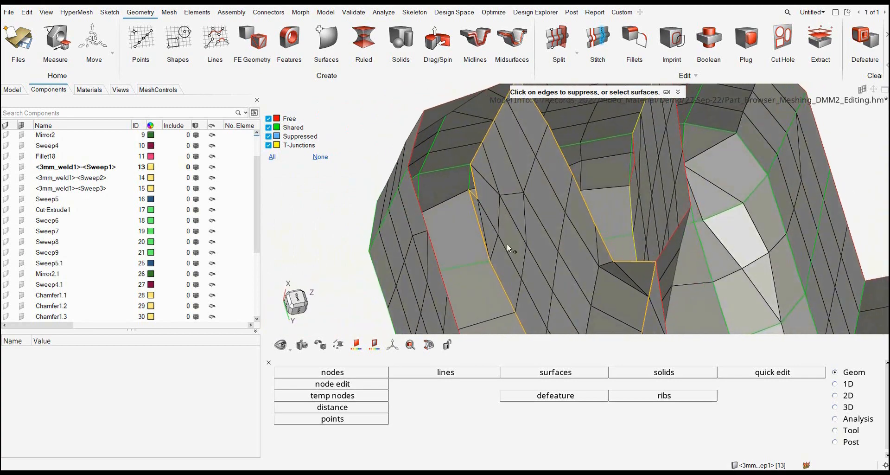
{"action": "left_click", "coordinate": [197, 12]}
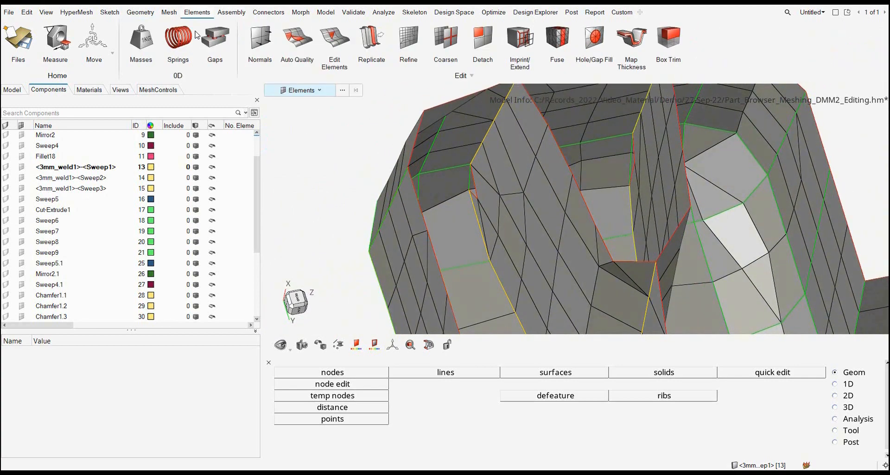
{"action": "left_click", "coordinate": [334, 38]}
{"action": "left_click", "coordinate": [452, 111]}
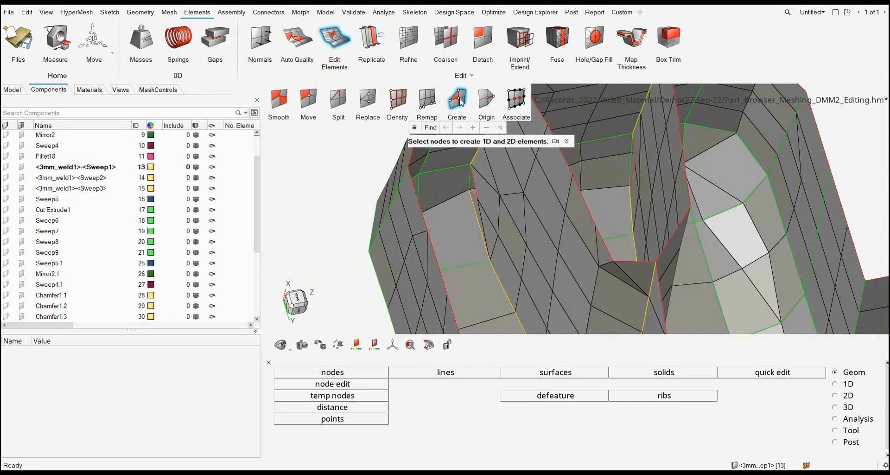
{"action": "left_click", "coordinate": [471, 168]}
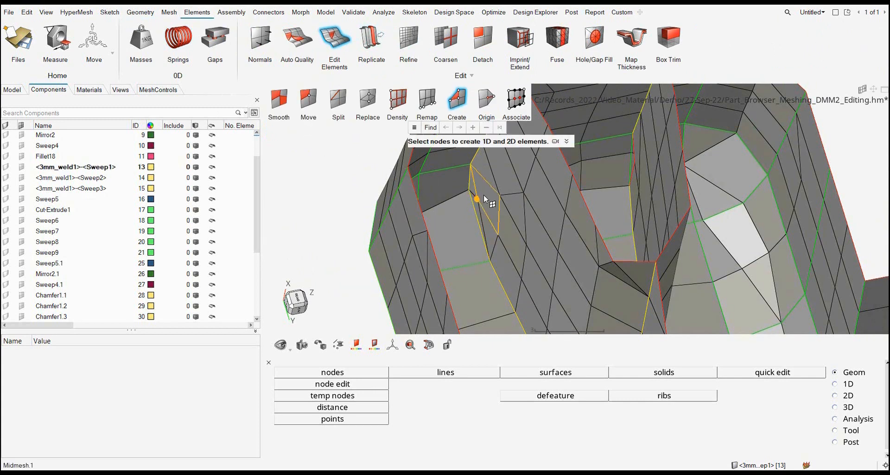
{"action": "scroll", "coordinate": [629, 183], "scroll_direction": "up", "scroll_amount": 3}
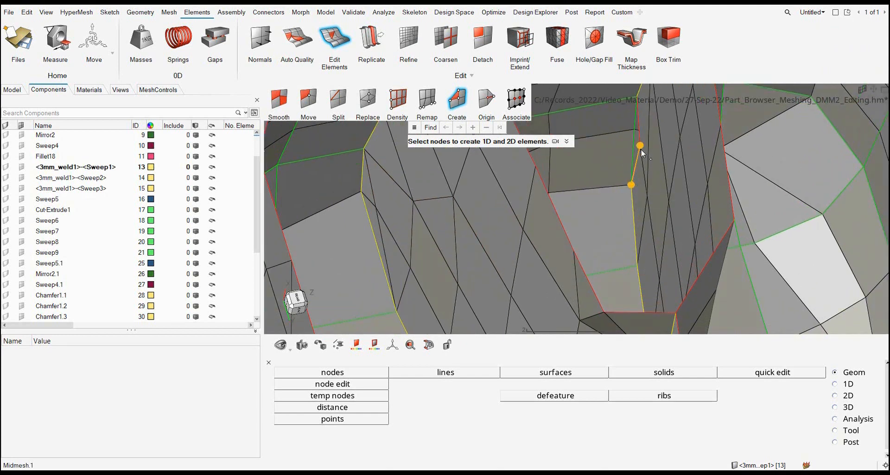
{"action": "left_click", "coordinate": [637, 97]}
{"action": "left_click", "coordinate": [638, 95]}
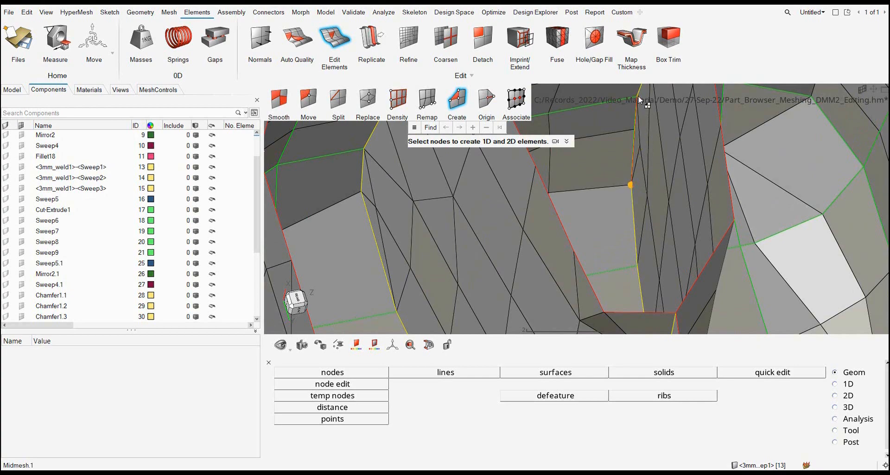
Show the Fillet18 solid geometry over the midmesh around the junction of the branching ribs
{"action": "scroll", "coordinate": [581, 185], "scroll_direction": "down", "scroll_amount": 5}
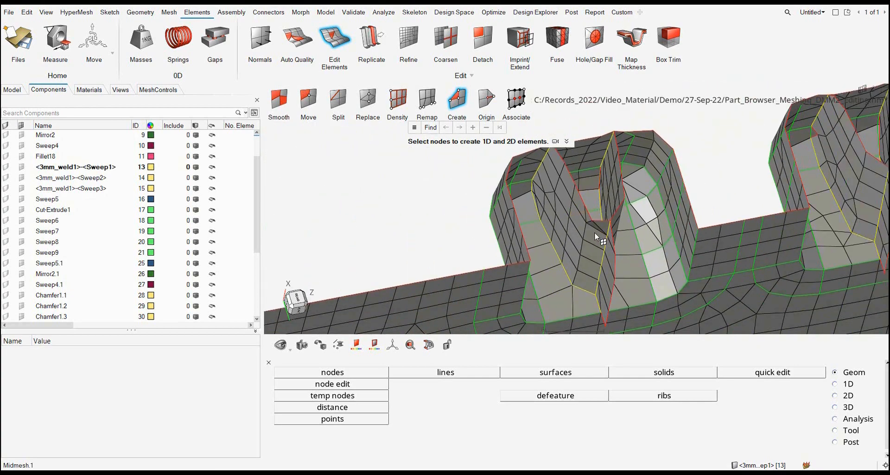
{"action": "mouse_move", "coordinate": [584, 260]}
{"action": "middle_mouse_down"}
{"action": "mouse_move", "coordinate": [538, 252]}
{"action": "mouse_move", "coordinate": [575, 255]}
{"action": "middle_mouse_up"}
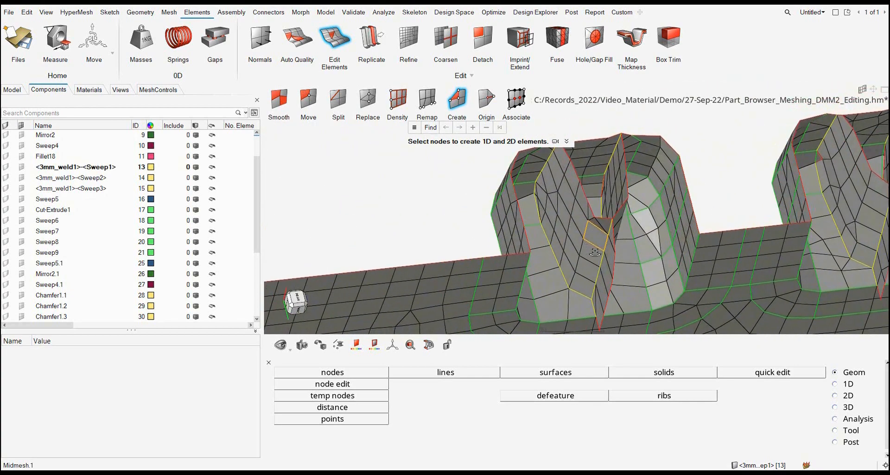
{"action": "left_click", "coordinate": [5, 156]}
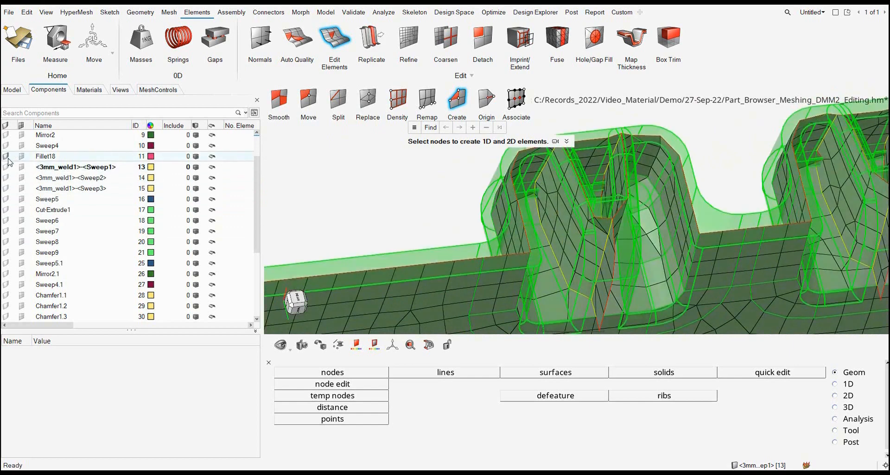
{"action": "mouse_move", "coordinate": [599, 275]}
{"action": "middle_mouse_down"}
{"action": "mouse_move", "coordinate": [591, 274]}
{"action": "mouse_move", "coordinate": [599, 270]}
{"action": "middle_mouse_up"}
{"action": "scroll", "coordinate": [604, 209], "scroll_direction": "up", "scroll_amount": 5}
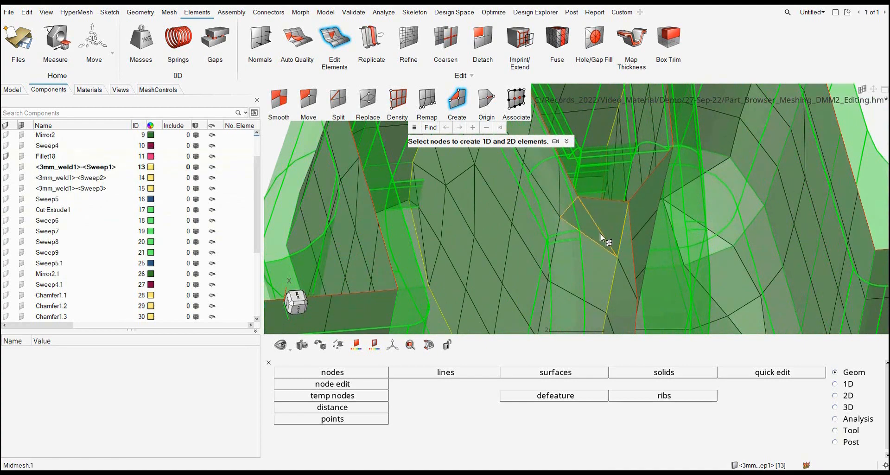
{"action": "middle_click_drag", "start_coordinate": [589, 228], "coordinate": [597, 222]}
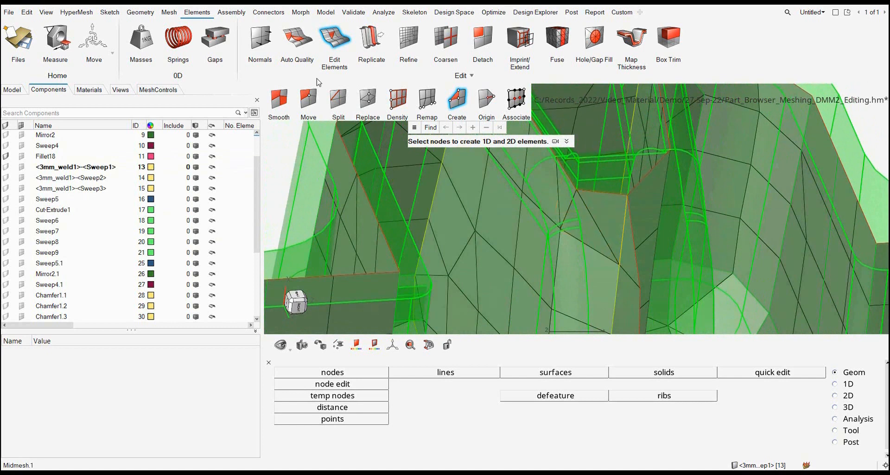
Replace the midmesh node at the junction of the branching ribs using a One to One node replacement
{"action": "left_click", "coordinate": [339, 96]}
{"action": "left_click", "coordinate": [368, 97]}
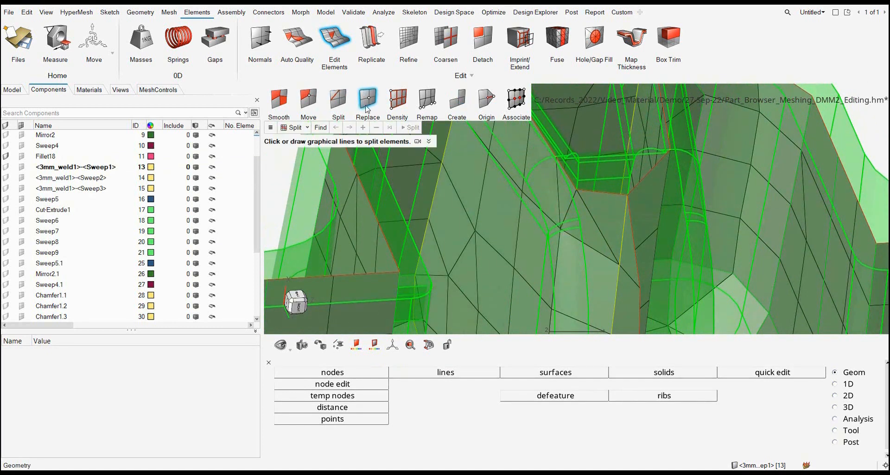
{"action": "left_click", "coordinate": [558, 161]}
{"action": "left_click", "coordinate": [406, 262]}
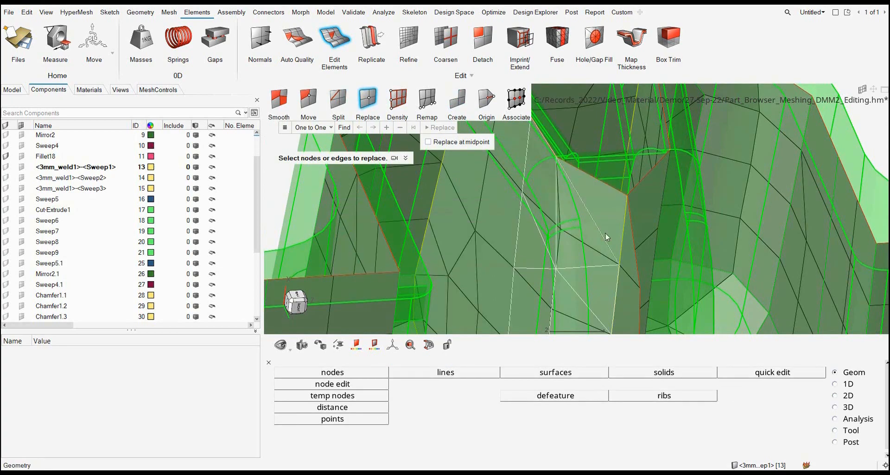
{"action": "middle_click_drag", "start_coordinate": [605, 232], "coordinate": [564, 234]}
{"action": "scroll", "coordinate": [580, 237], "scroll_direction": "down", "scroll_amount": 5}
{"action": "scroll", "coordinate": [555, 183], "scroll_direction": "up", "scroll_amount": 6}
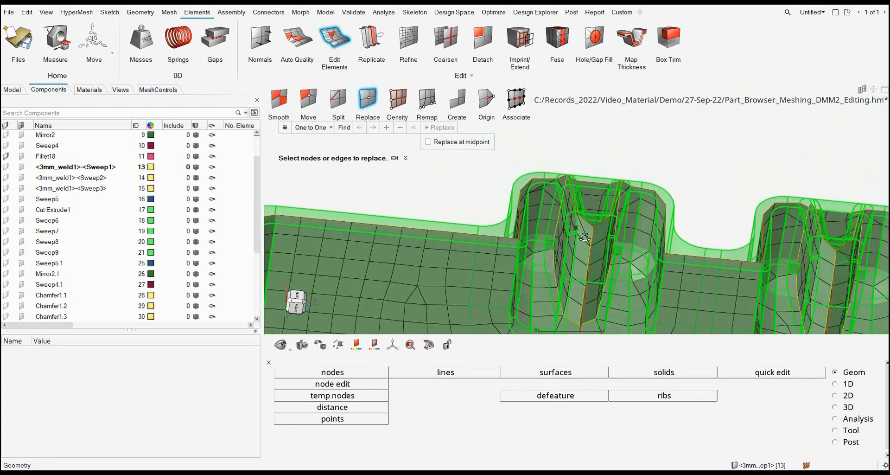
{"action": "middle_click_drag", "start_coordinate": [556, 186], "coordinate": [547, 190]}
{"action": "scroll", "coordinate": [547, 190], "scroll_direction": "down", "scroll_amount": 3}
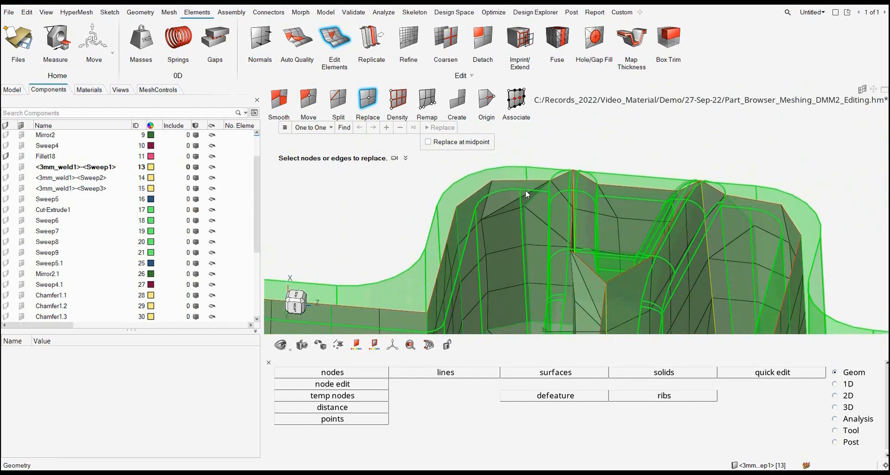
{"action": "left_click", "coordinate": [137, 14]}
{"action": "left_click", "coordinate": [510, 42]}
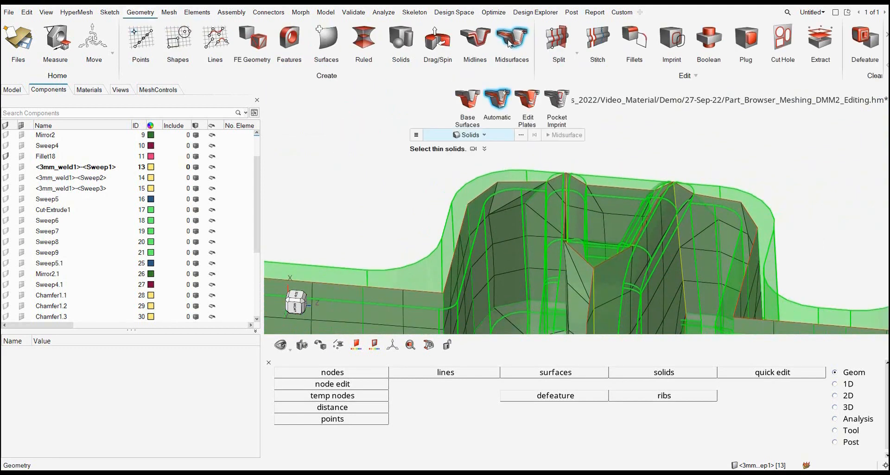
{"action": "left_click", "coordinate": [509, 41]}
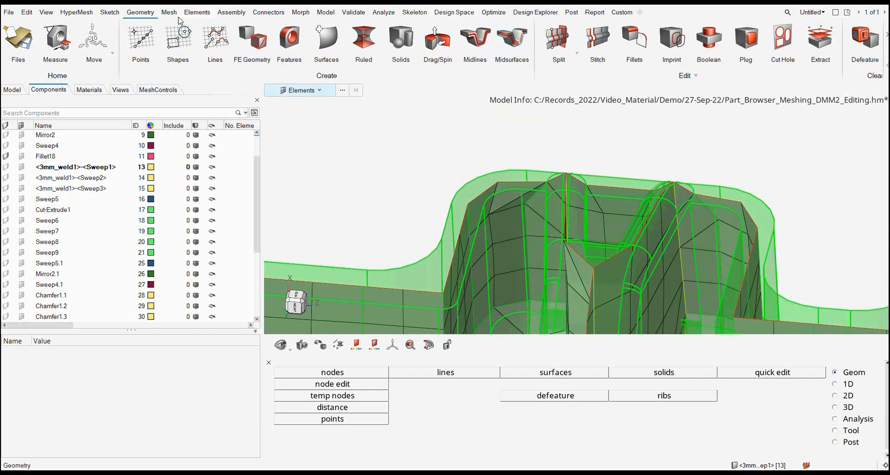
Align the six midmesh nodes at the upper ends of the two branching ribs, using the solid's straight pocket rim lines as Guide A
{"action": "left_click", "coordinate": [169, 13]}
{"action": "left_click", "coordinate": [503, 40]}
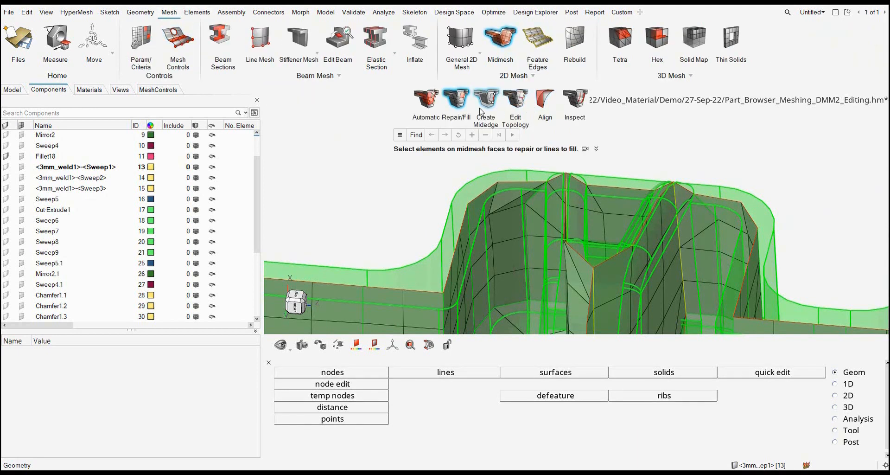
{"action": "left_click", "coordinate": [545, 100]}
{"action": "left_click", "coordinate": [457, 137]}
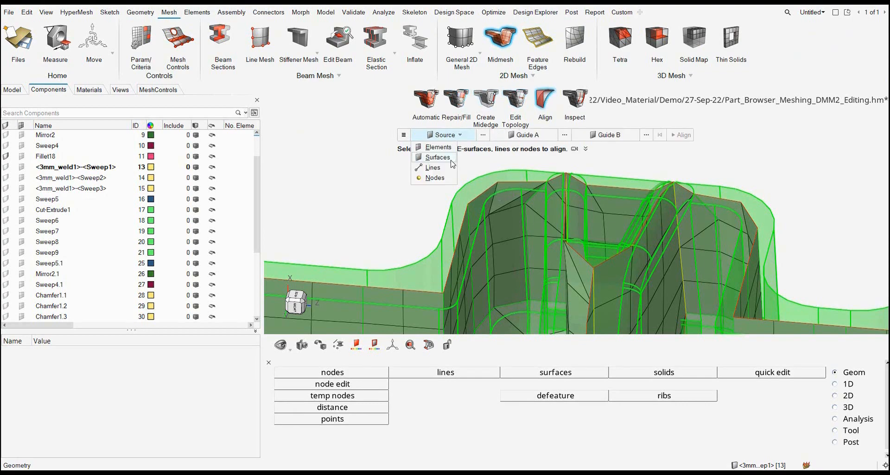
{"action": "left_click", "coordinate": [437, 180]}
{"action": "middle_click_drag", "start_coordinate": [437, 211], "coordinate": [554, 191]}
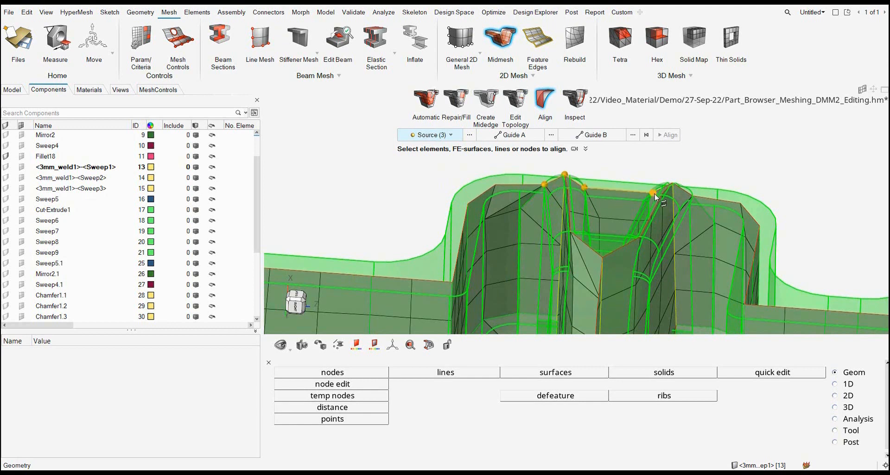
{"action": "left_click", "coordinate": [673, 183]}
{"action": "left_click", "coordinate": [691, 195]}
{"action": "middle_click", "coordinate": [580, 179]}
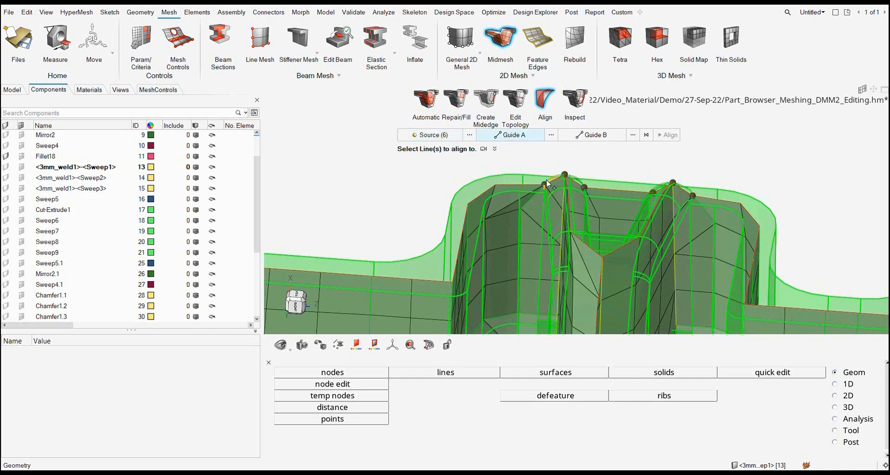
{"action": "left_click", "coordinate": [527, 191]}
{"action": "left_click", "coordinate": [597, 196]}
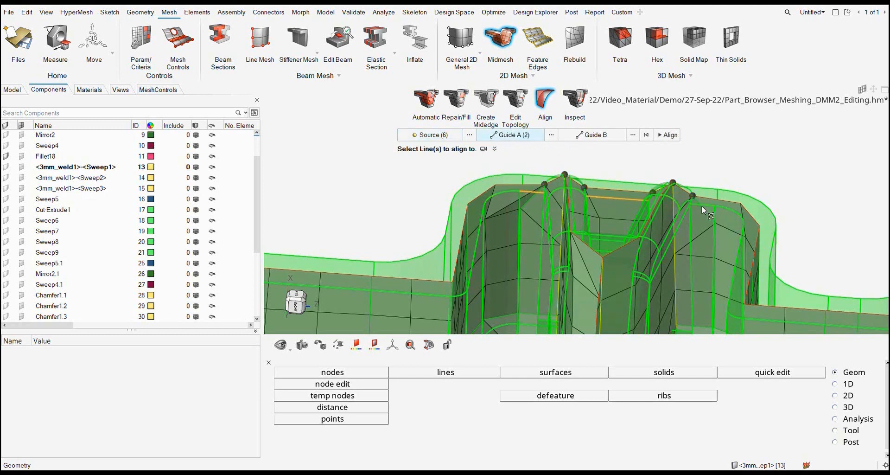
{"action": "left_click", "coordinate": [669, 135]}
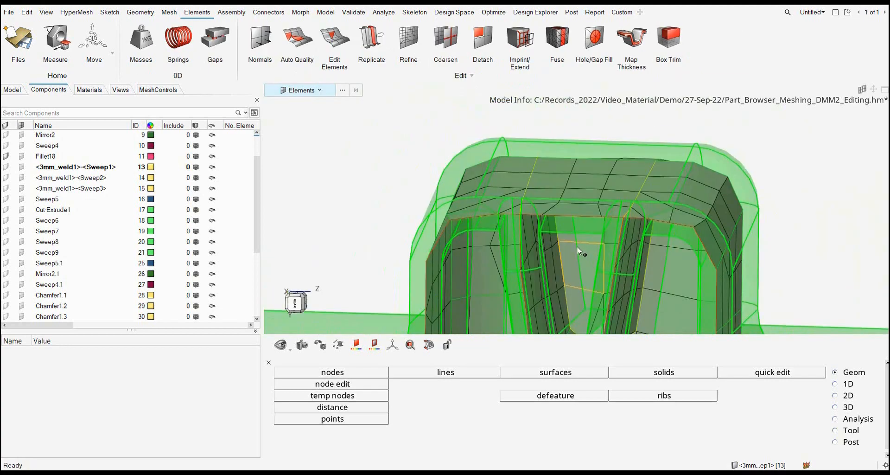
Examine the rib ends and pocket rim of the boss for alignment with the solid geometry
{"action": "scroll", "coordinate": [668, 236], "scroll_direction": "up", "scroll_amount": 6}
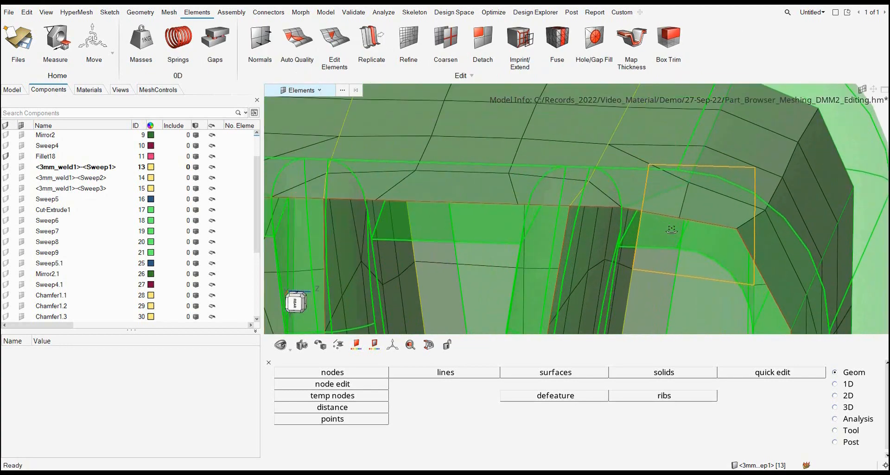
{"action": "scroll", "coordinate": [665, 227], "scroll_direction": "down", "scroll_amount": 8}
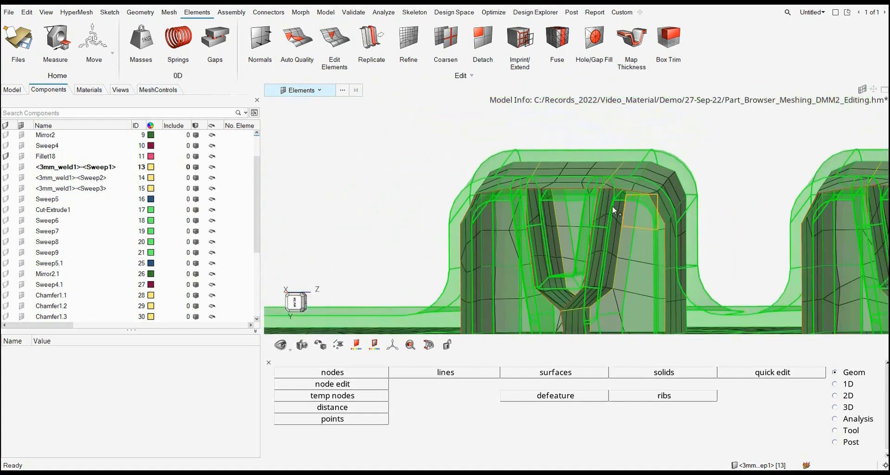
{"action": "scroll", "coordinate": [568, 201], "scroll_direction": "down", "scroll_amount": 5}
{"action": "middle_click_drag", "start_coordinate": [573, 174], "coordinate": [533, 276]}
{"action": "scroll", "coordinate": [500, 228], "scroll_direction": "up", "scroll_amount": 6}
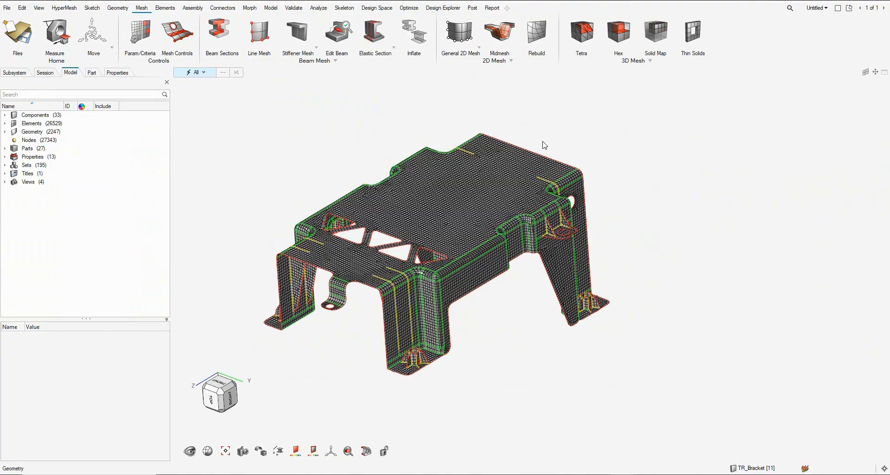
Start a midmesh inspection and show the TR_Bracket solid geometry over the midmesh
{"action": "right_click_drag", "start_coordinate": [544, 145], "coordinate": [597, 143]}
{"action": "scroll", "coordinate": [576, 140], "scroll_direction": "up", "scroll_amount": 3}
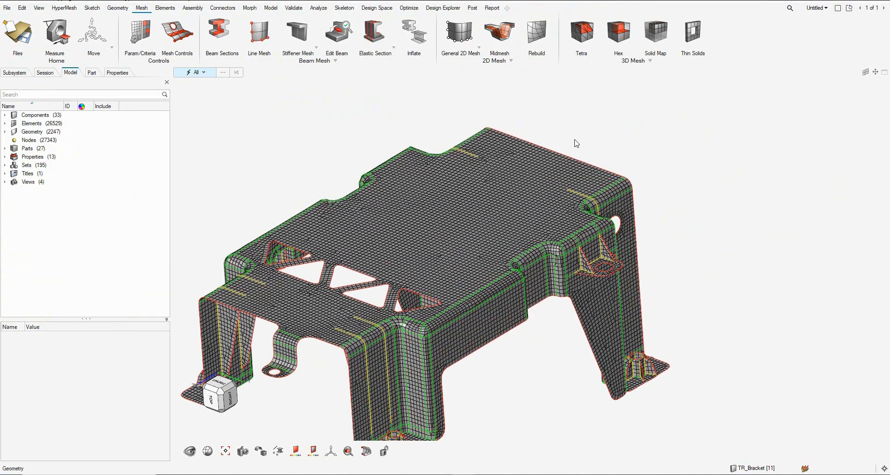
{"action": "scroll", "coordinate": [575, 141], "scroll_direction": "down", "scroll_amount": 3}
{"action": "middle_click_drag", "start_coordinate": [677, 168], "coordinate": [675, 187]}
{"action": "left_click", "coordinate": [502, 35]}
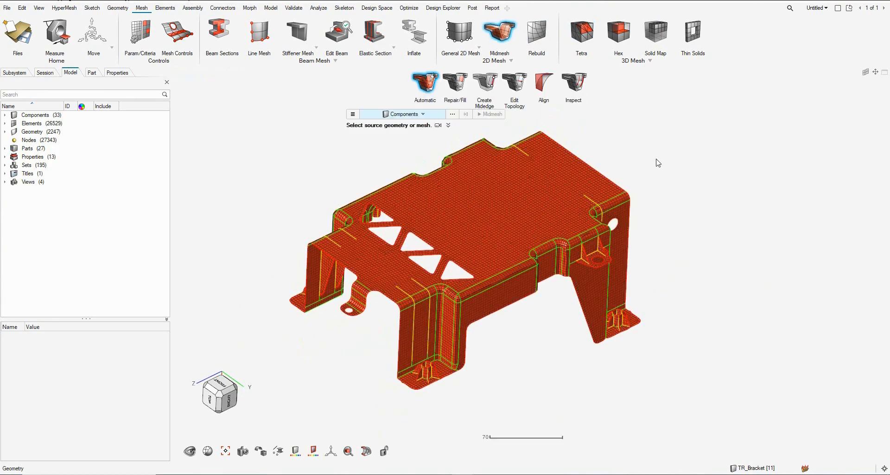
{"action": "left_click", "coordinate": [577, 85]}
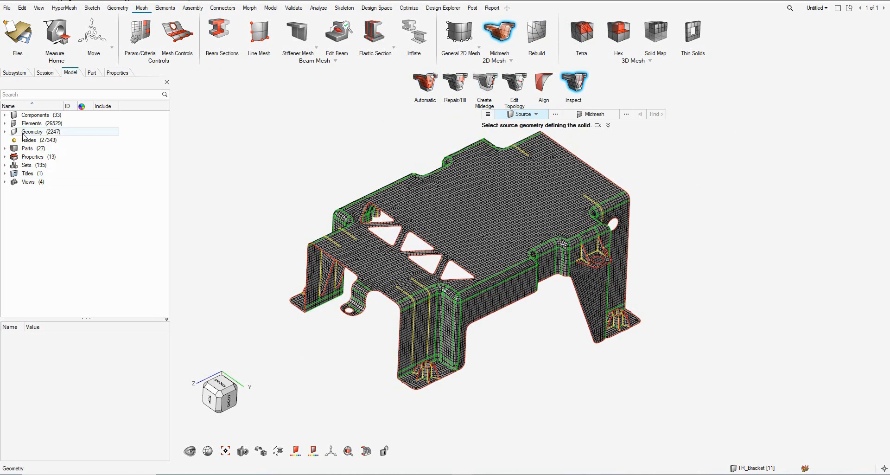
{"action": "double_click", "coordinate": [32, 116]}
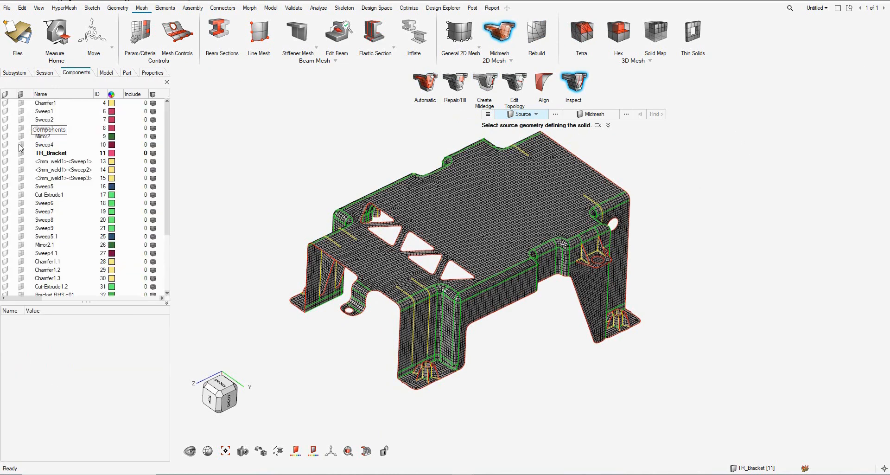
{"action": "left_click", "coordinate": [5, 165]}
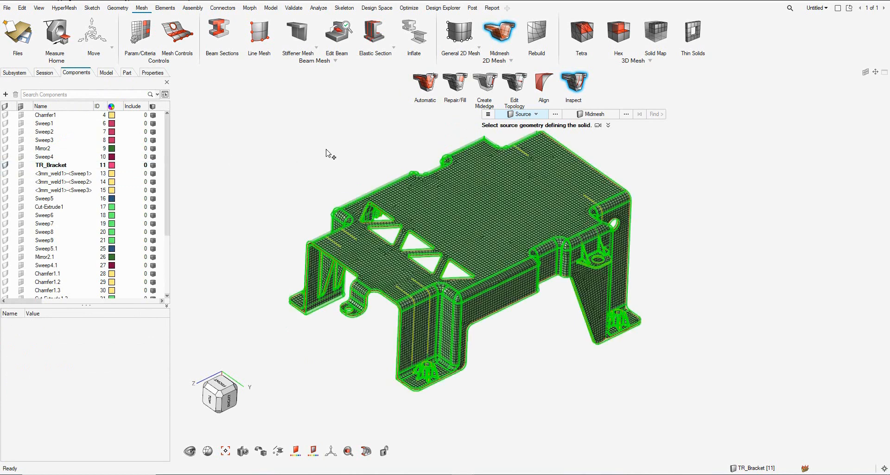
{"action": "right_click_drag", "start_coordinate": [324, 154], "coordinate": [330, 158]}
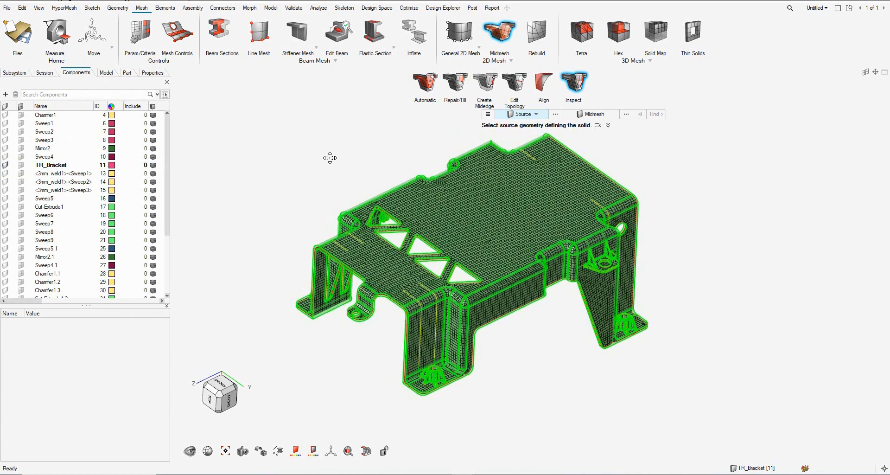
Choose the TR_Bracket component as the source geometry for the midmesh inspection
{"action": "left_click", "coordinate": [555, 115]}
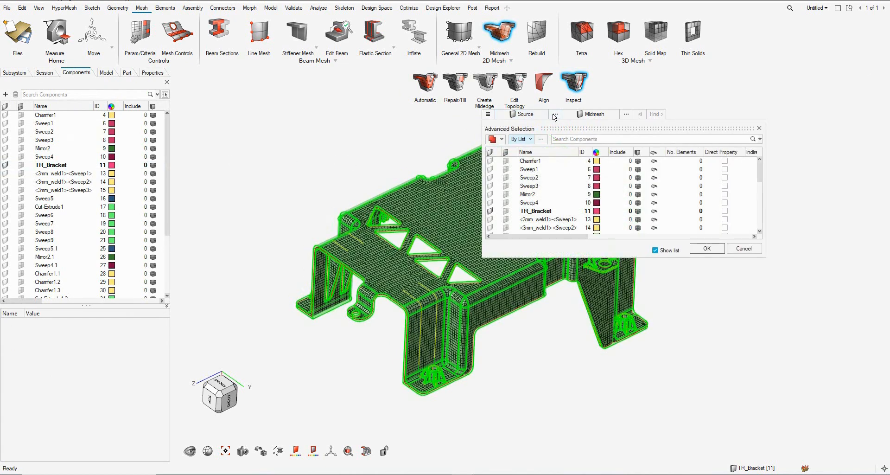
{"action": "left_click", "coordinate": [527, 212]}
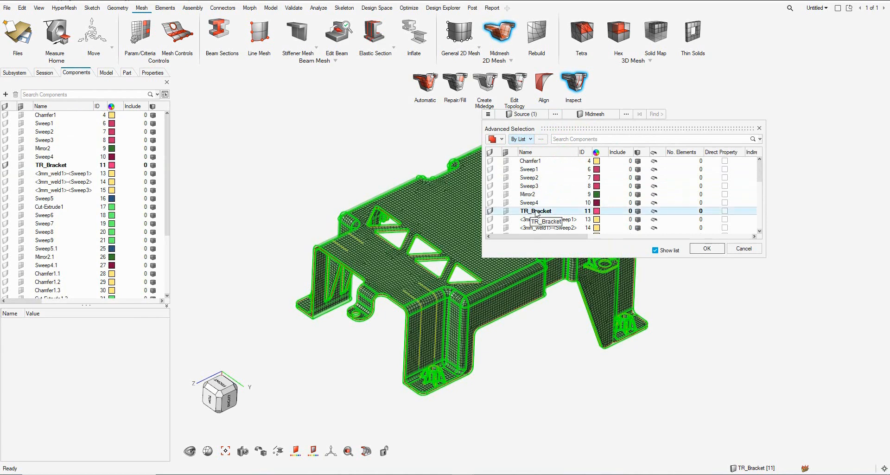
{"action": "left_click", "coordinate": [706, 250]}
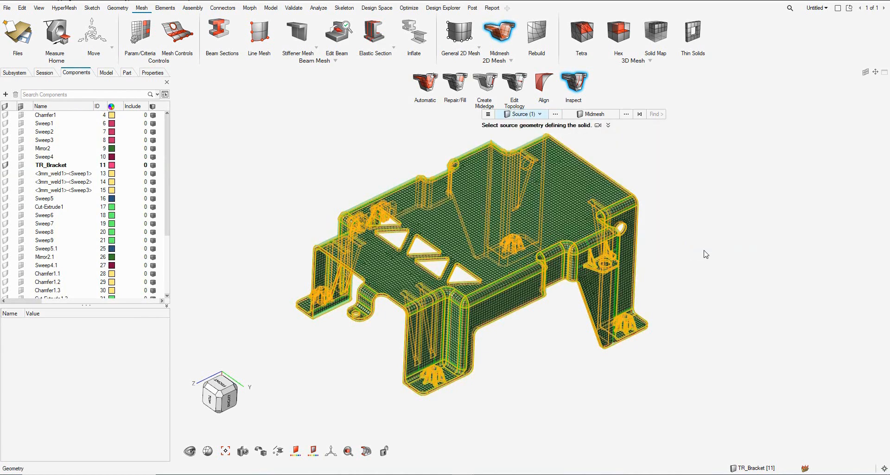
Choose the Midmesh.1 component as the midmesh to inspect and find its problems against the source solid
{"action": "left_click", "coordinate": [627, 116]}
{"action": "scroll", "coordinate": [545, 216], "scroll_direction": "down", "scroll_amount": 10}
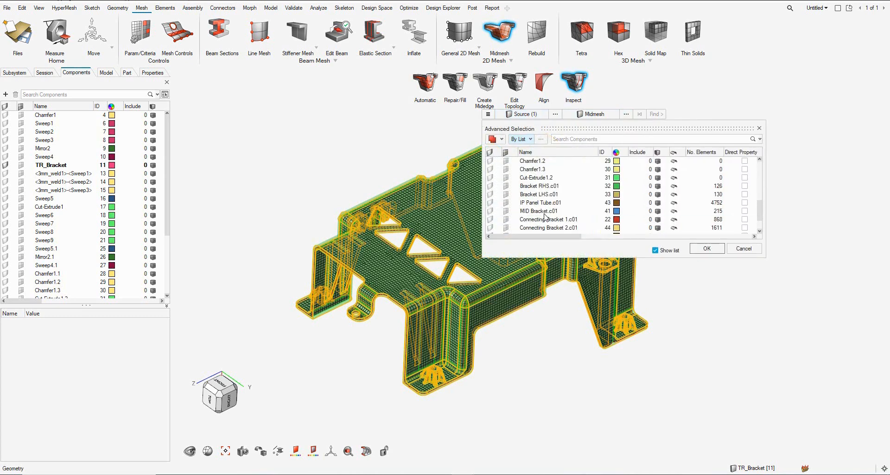
{"action": "left_click", "coordinate": [532, 227]}
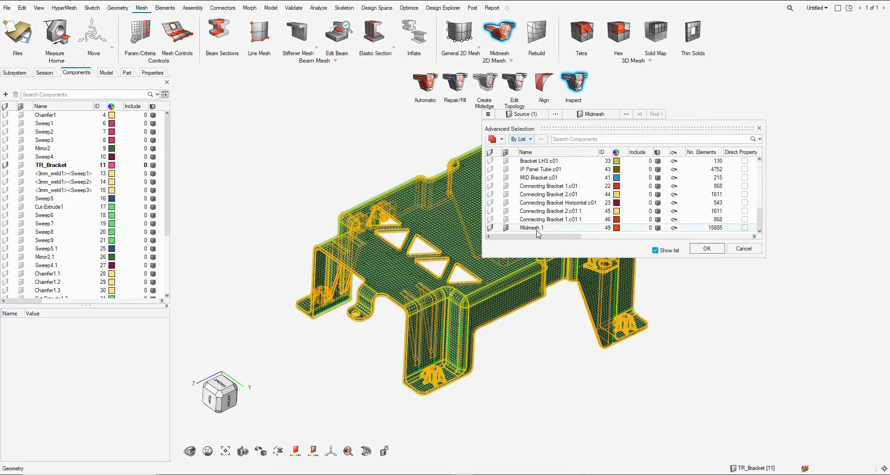
{"action": "left_click", "coordinate": [700, 250]}
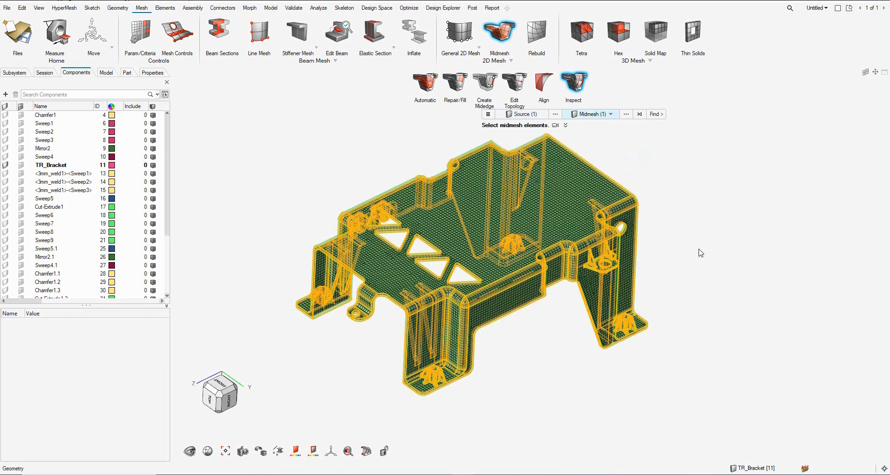
{"action": "left_click", "coordinate": [655, 116]}
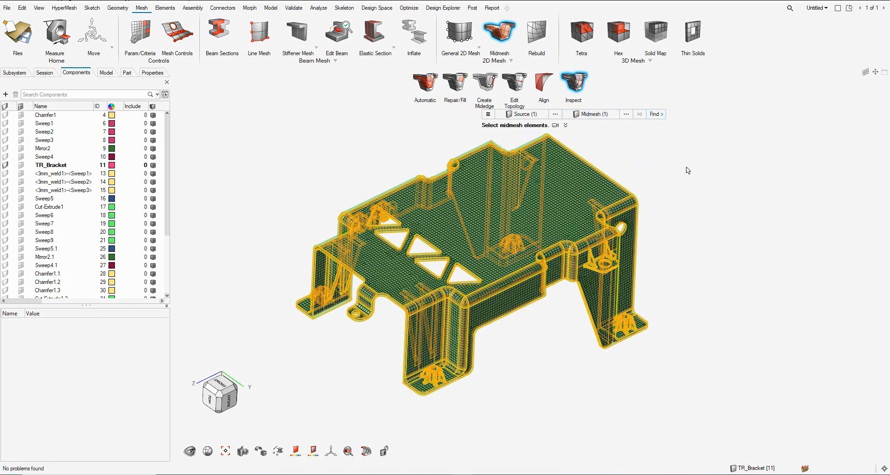
{"action": "left_click", "coordinate": [655, 115]}
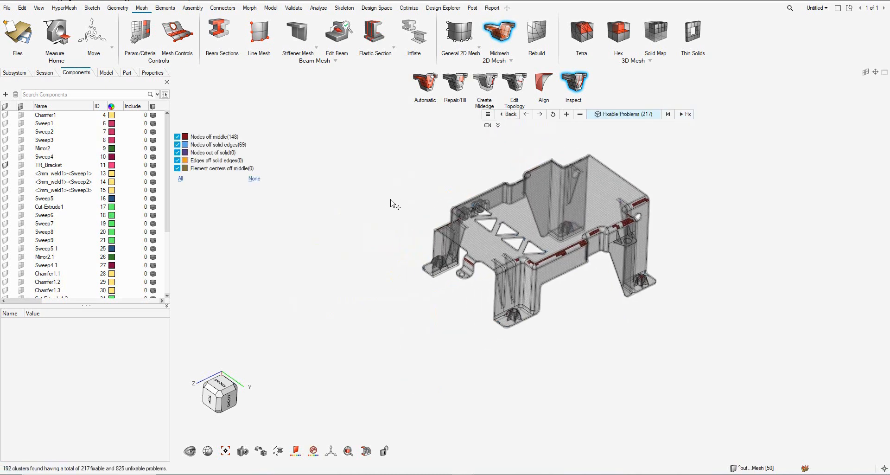
Isolate the nodes off middle and examine where they lie along the bracket's bends and corners
{"action": "middle_click_drag", "start_coordinate": [401, 203], "coordinate": [435, 222]}
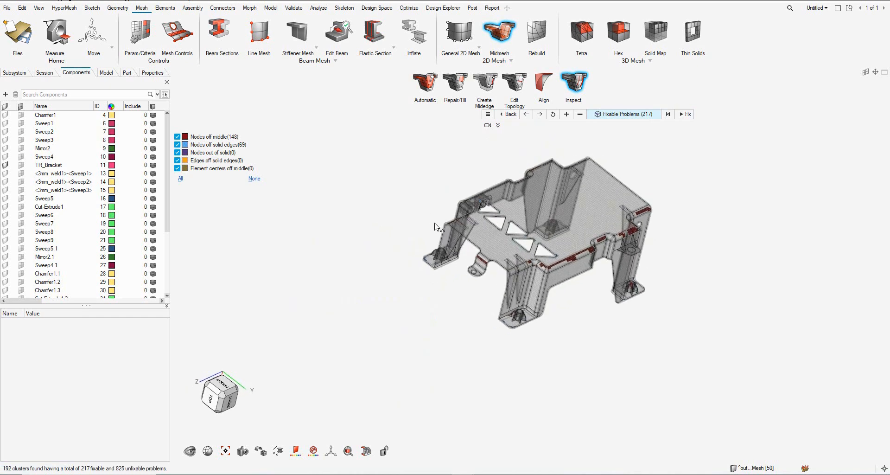
{"action": "scroll", "coordinate": [454, 255], "scroll_direction": "up", "scroll_amount": 1}
{"action": "right_click_drag", "start_coordinate": [496, 252], "coordinate": [405, 254]}
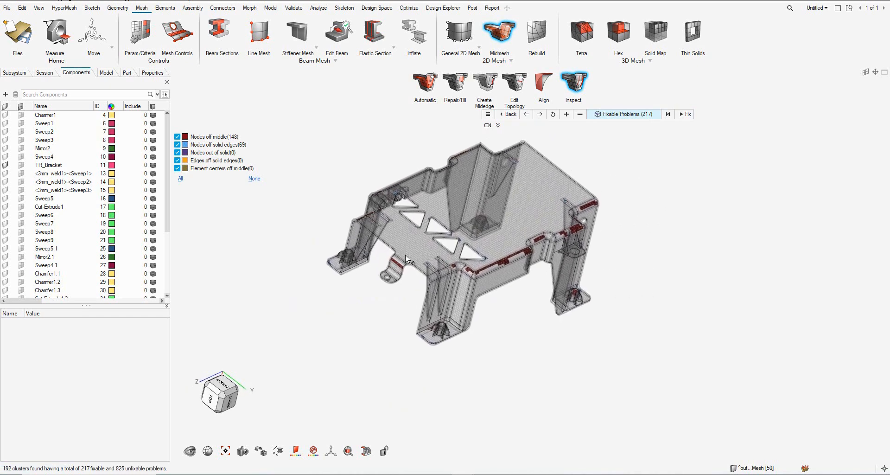
{"action": "middle_click_drag", "start_coordinate": [469, 272], "coordinate": [446, 273]}
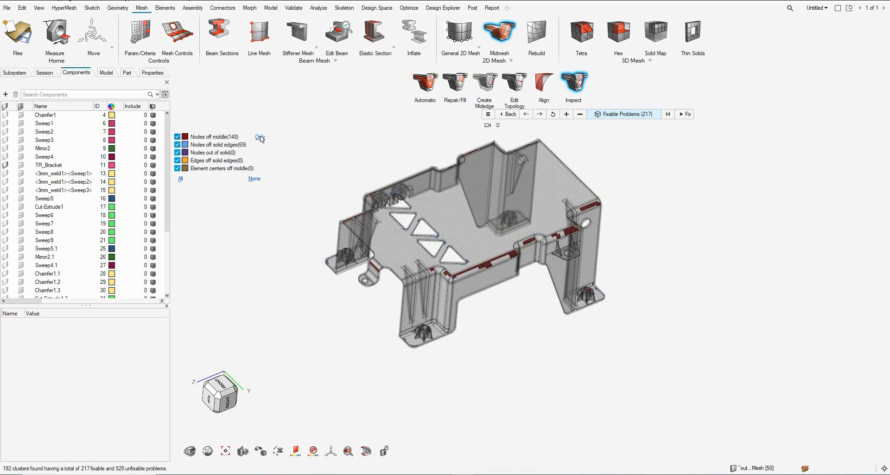
{"action": "left_click", "coordinate": [260, 137]}
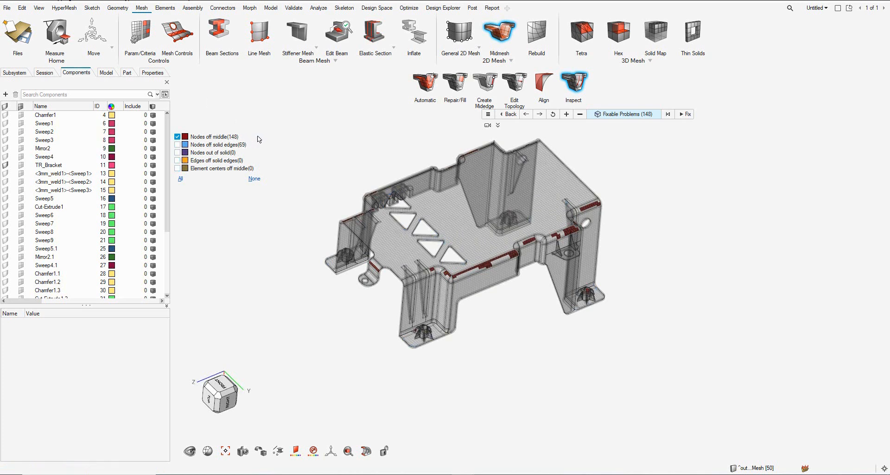
{"action": "scroll", "coordinate": [427, 228], "scroll_direction": "up", "scroll_amount": 8}
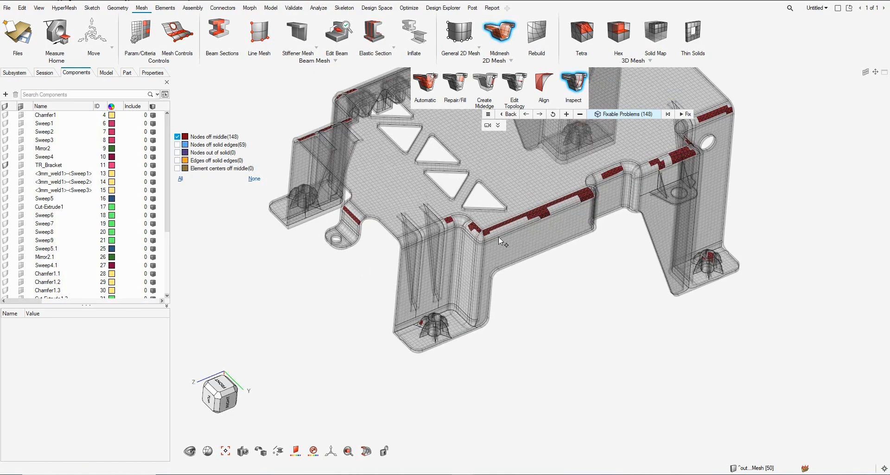
{"action": "scroll", "coordinate": [422, 232], "scroll_direction": "down", "scroll_amount": 5}
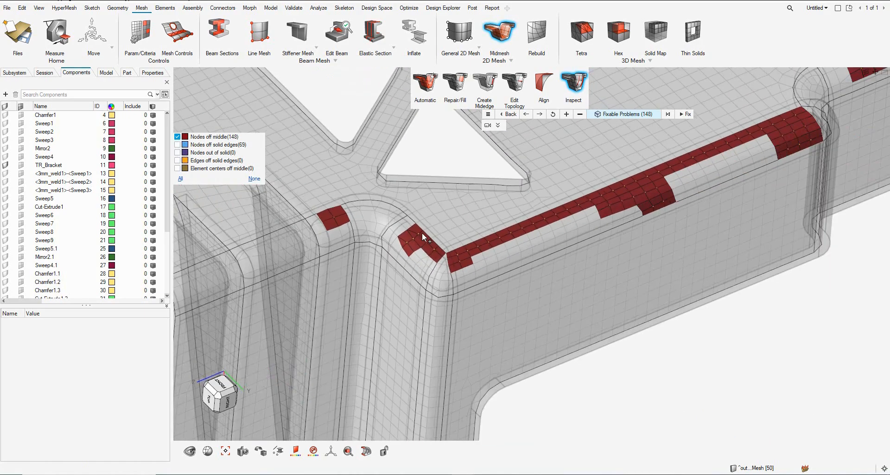
{"action": "scroll", "coordinate": [430, 228], "scroll_direction": "down", "scroll_amount": 3}
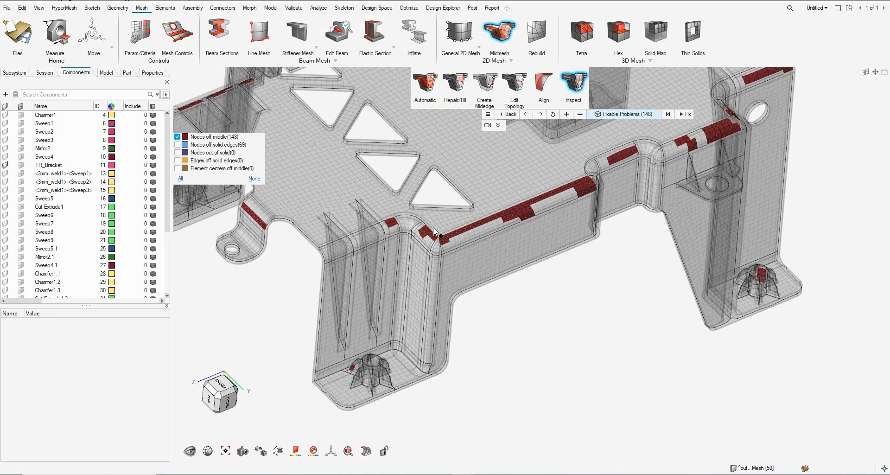
Isolate the nodes off solid edges and fix the flagged nodes around the corners of the triangular cutouts individually
{"action": "mouse_move", "coordinate": [258, 145]}
{"action": "left_click", "coordinate": [260, 145]}
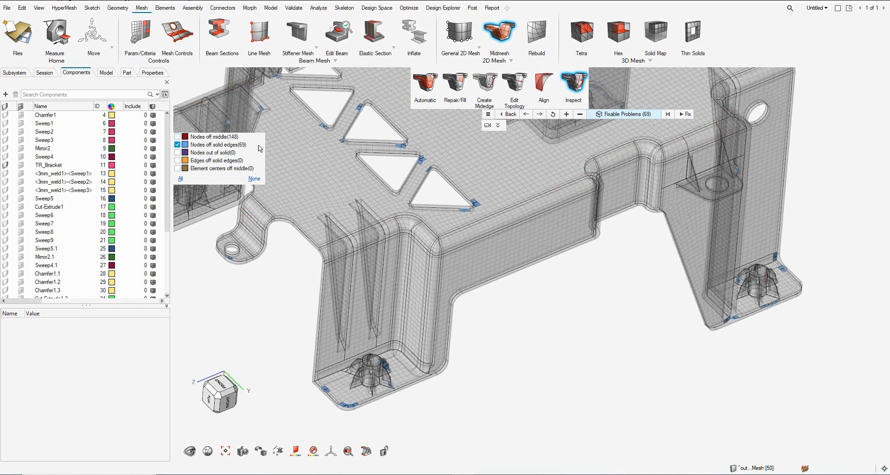
{"action": "scroll", "coordinate": [420, 183], "scroll_direction": "up", "scroll_amount": 6}
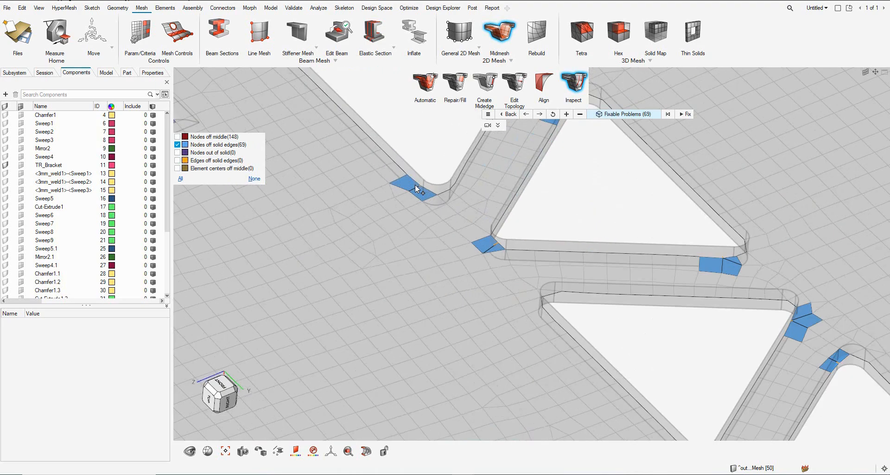
{"action": "left_click", "coordinate": [424, 183]}
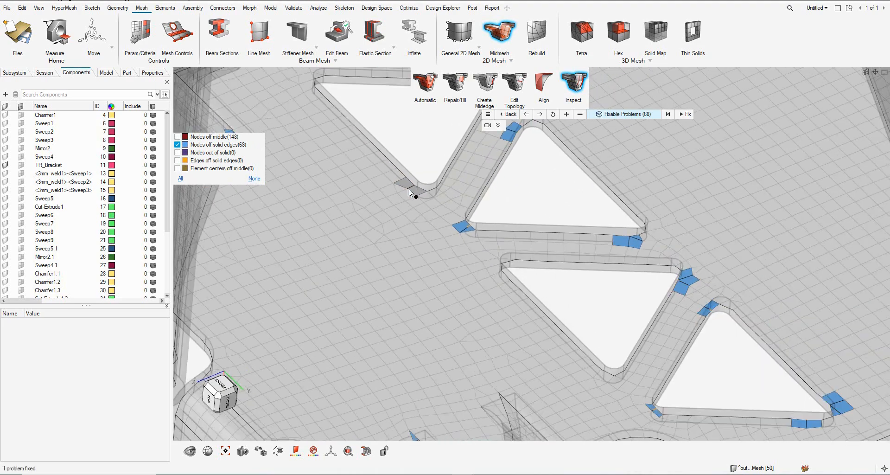
{"action": "left_click", "coordinate": [463, 229]}
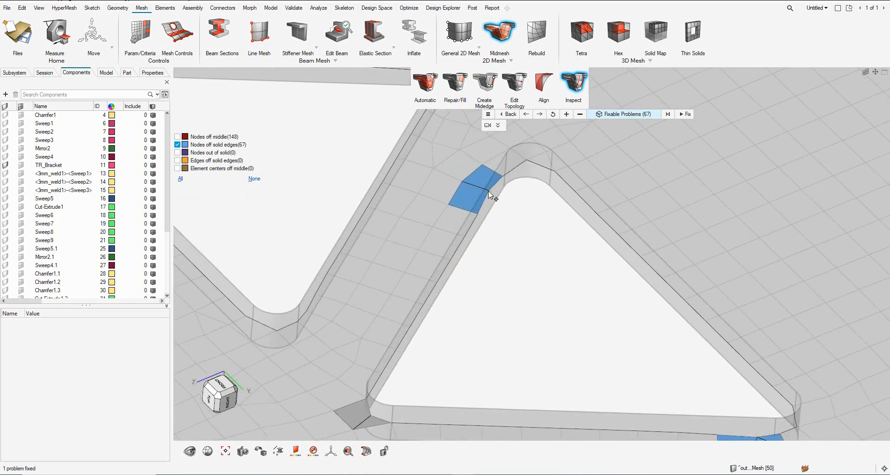
{"action": "left_click", "coordinate": [487, 191]}
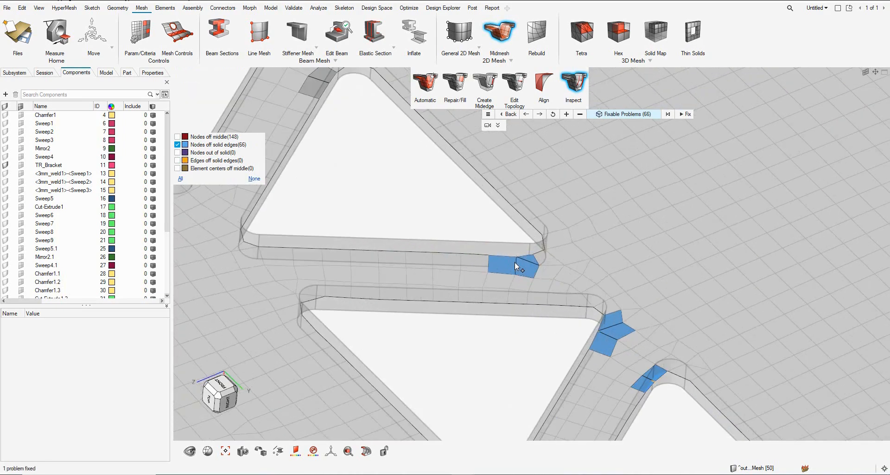
{"action": "left_click", "coordinate": [516, 257]}
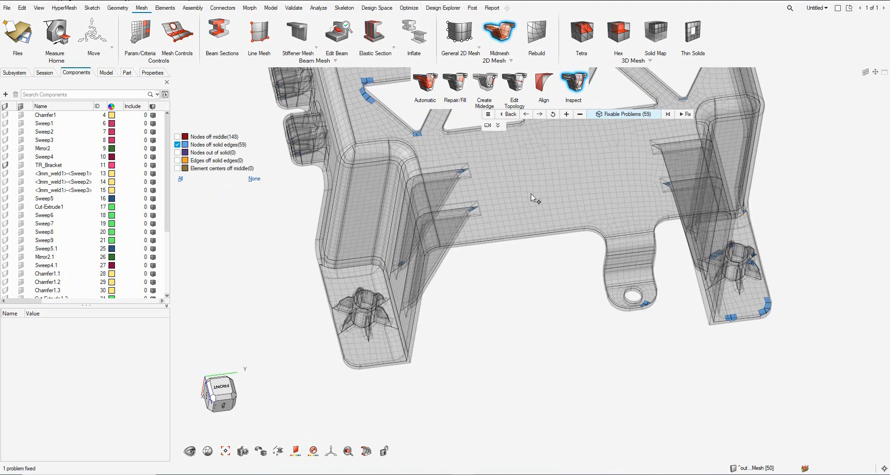
Go through the next two clusters of nodes off solid edges and fix the flagged node in each
{"action": "left_click", "coordinate": [540, 114]}
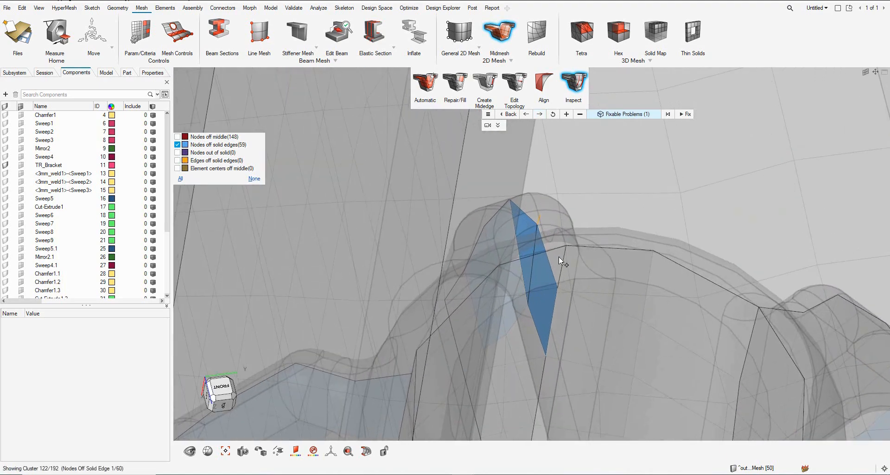
{"action": "left_click", "coordinate": [538, 219]}
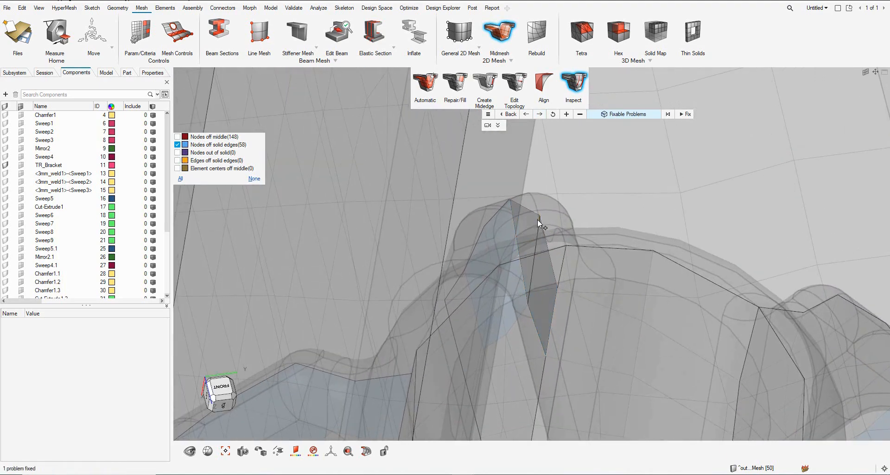
{"action": "left_click", "coordinate": [540, 114]}
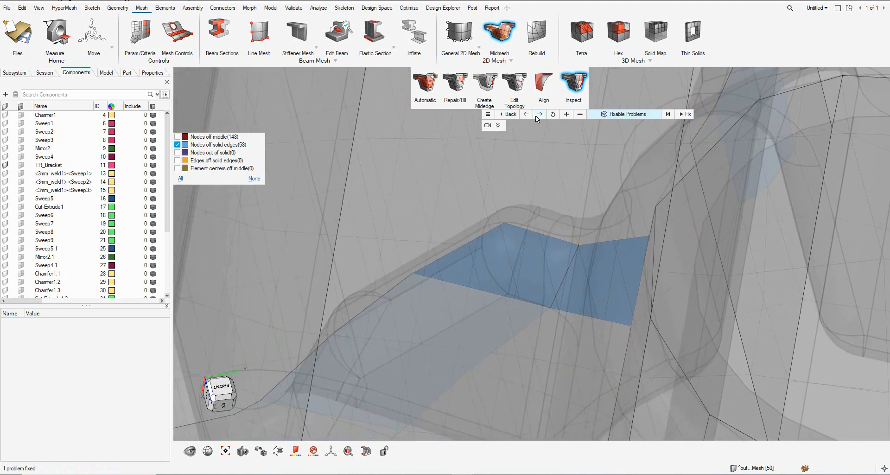
{"action": "left_click", "coordinate": [579, 241]}
Check the whole bracket for remaining midmesh problems, and leave the inspection with only the midmesh displayed
{"action": "scroll", "coordinate": [519, 246], "scroll_direction": "down", "scroll_amount": 6}
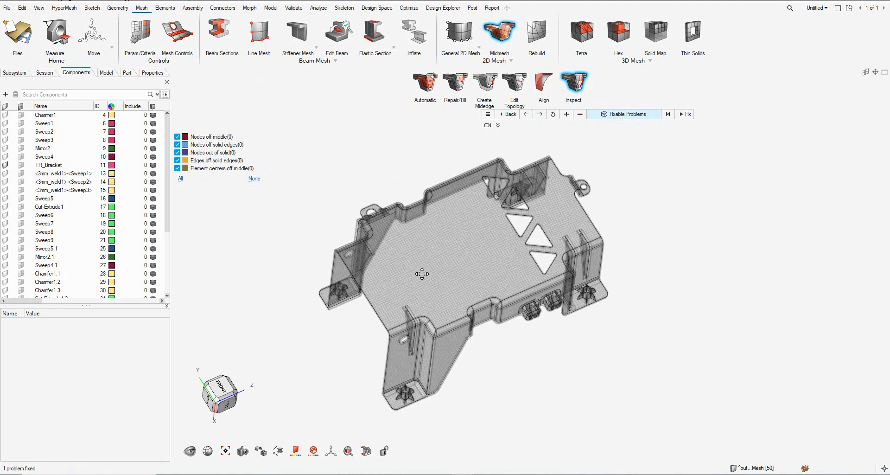
{"action": "right_click_drag", "start_coordinate": [422, 274], "coordinate": [411, 268]}
{"action": "scroll", "coordinate": [411, 269], "scroll_direction": "down", "scroll_amount": 2}
{"action": "mouse_move", "coordinate": [411, 269]}
{"action": "middle_mouse_down"}
{"action": "mouse_move", "coordinate": [440, 265]}
{"action": "mouse_move", "coordinate": [421, 270]}
{"action": "middle_mouse_up"}
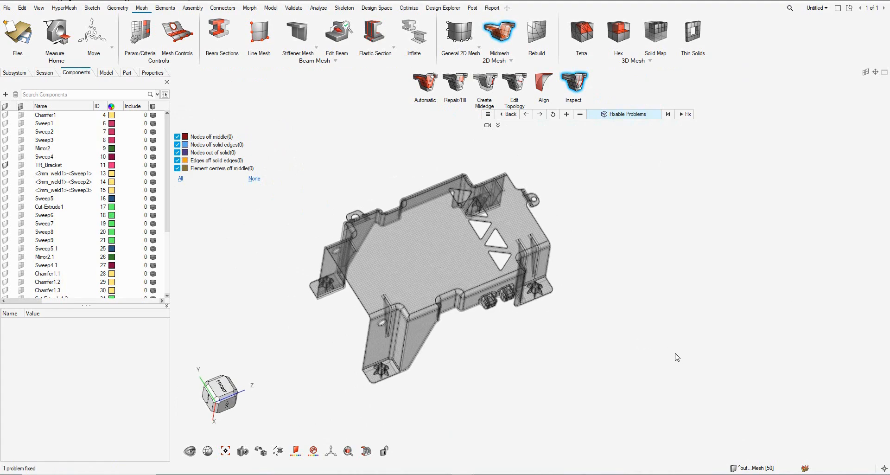
{"action": "middle_click_drag", "start_coordinate": [549, 308], "coordinate": [510, 351]}
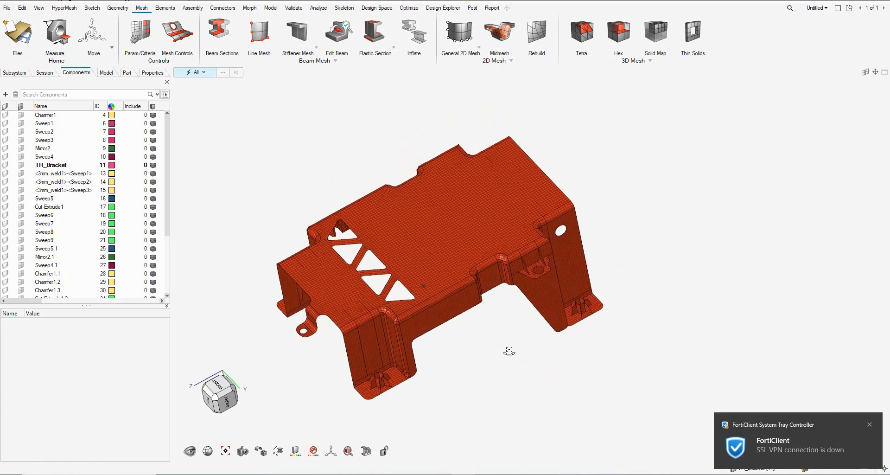
Start the mesh Rebuild and load the Durability_3mm.param file as its parameters, accepting the changes on the Circle settings
{"action": "left_click", "coordinate": [163, 8]}
{"action": "left_click", "coordinate": [137, 8]}
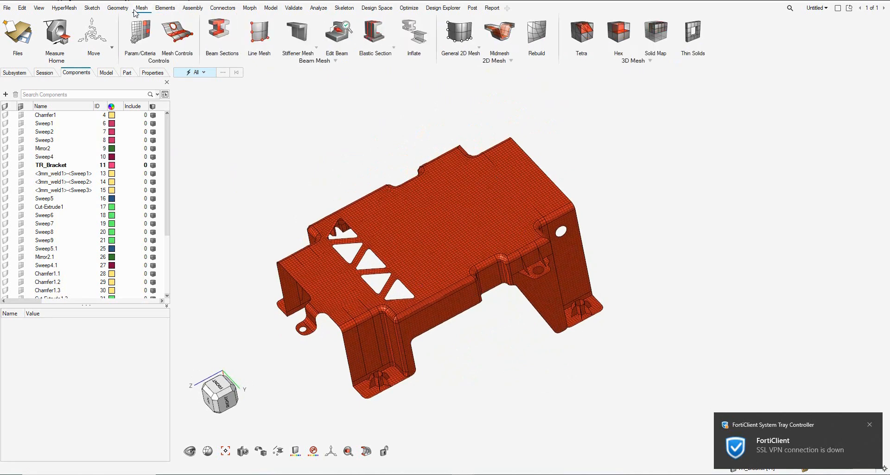
{"action": "left_click", "coordinate": [534, 34]}
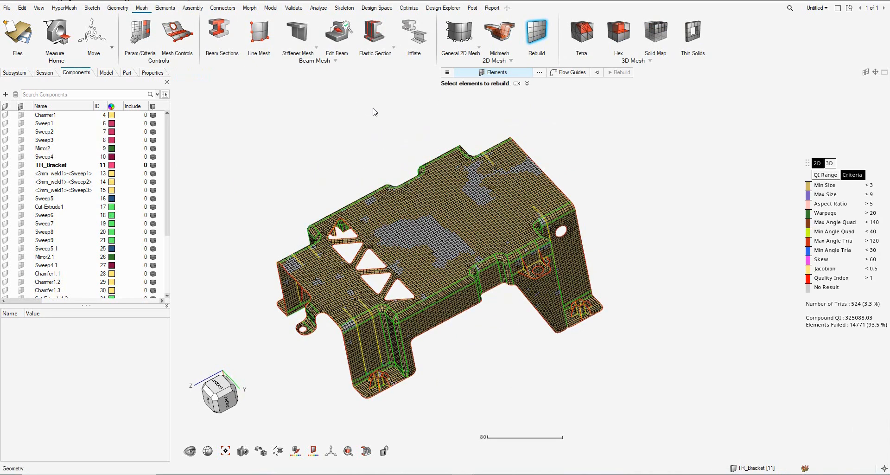
{"action": "left_click", "coordinate": [447, 72]}
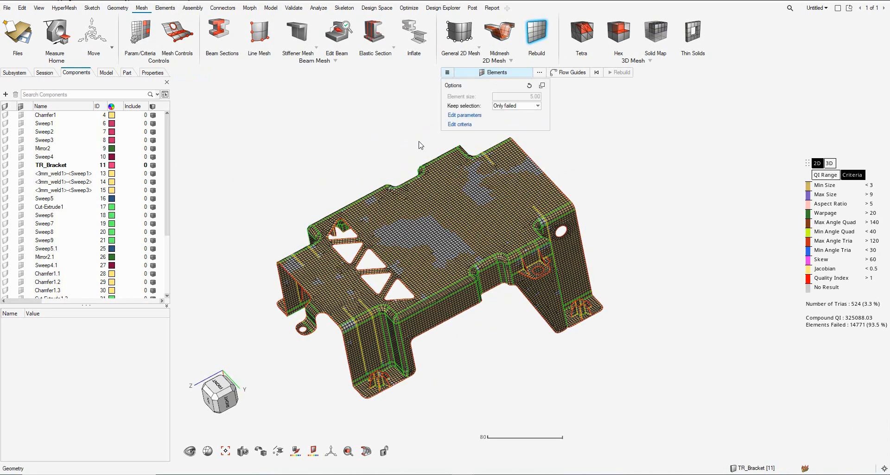
{"action": "left_click", "coordinate": [460, 117]}
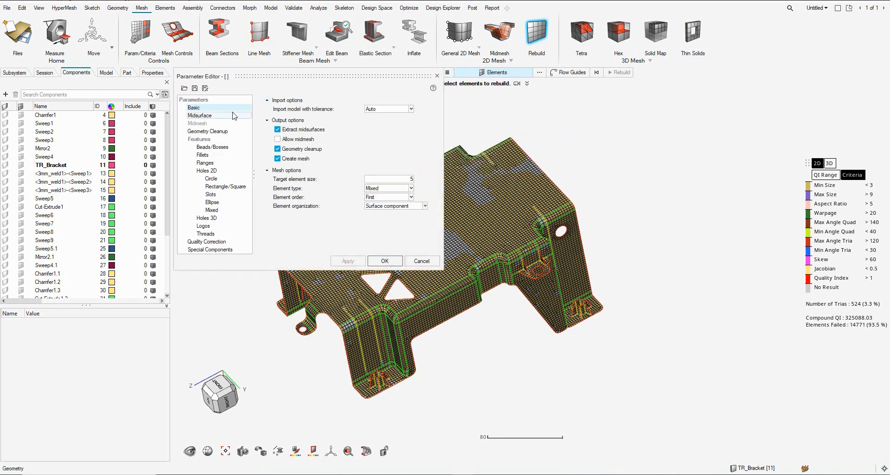
{"action": "left_click", "coordinate": [185, 89]}
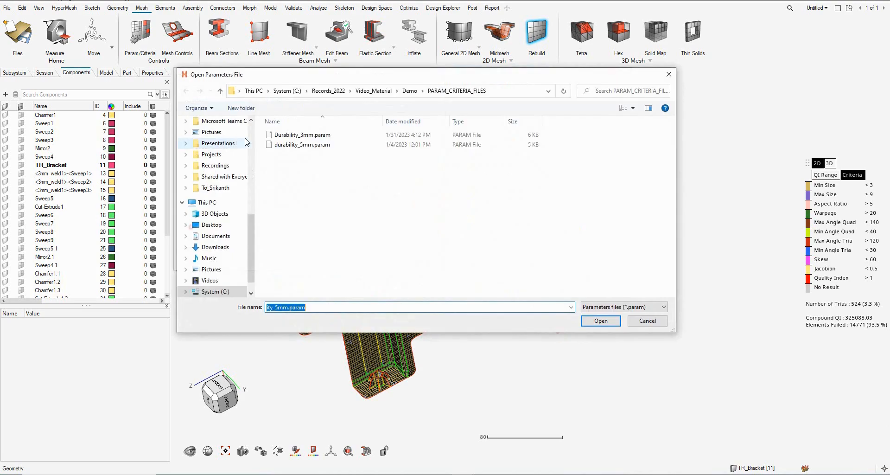
{"action": "double_click", "coordinate": [311, 134]}
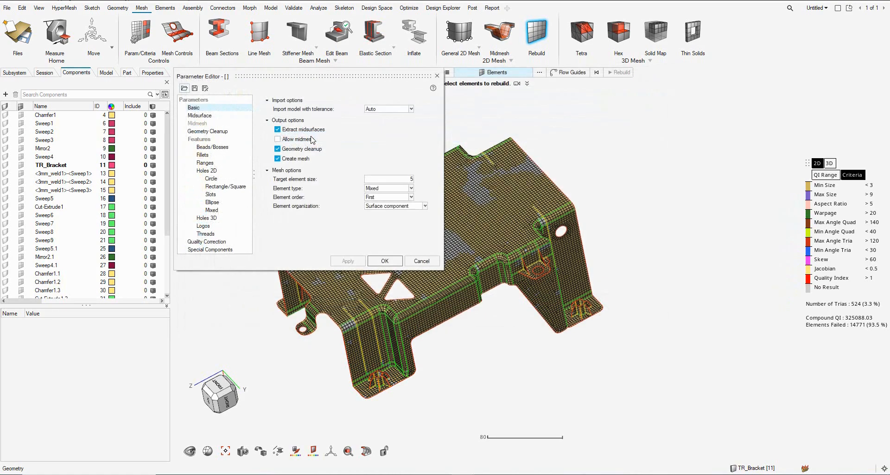
{"action": "left_click", "coordinate": [343, 262]}
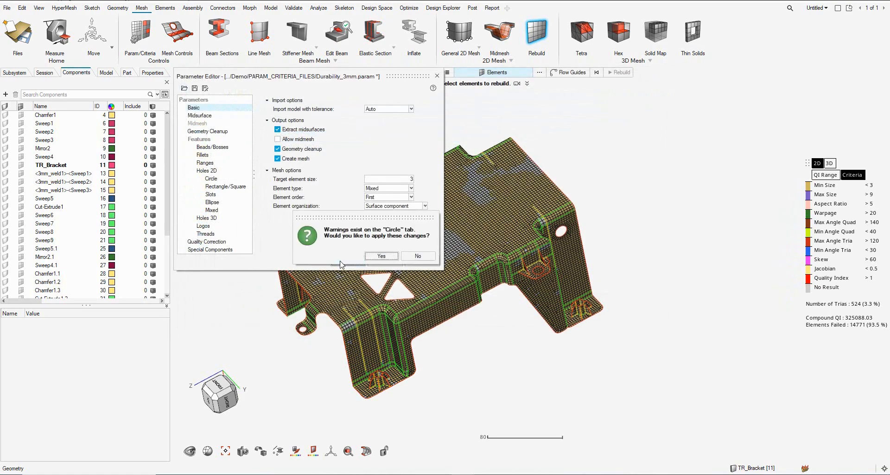
{"action": "left_click", "coordinate": [381, 257]}
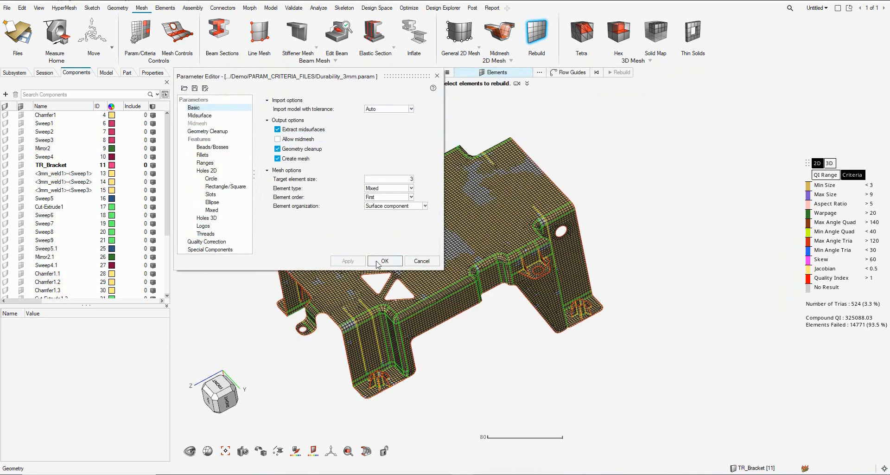
{"action": "left_click", "coordinate": [384, 261]}
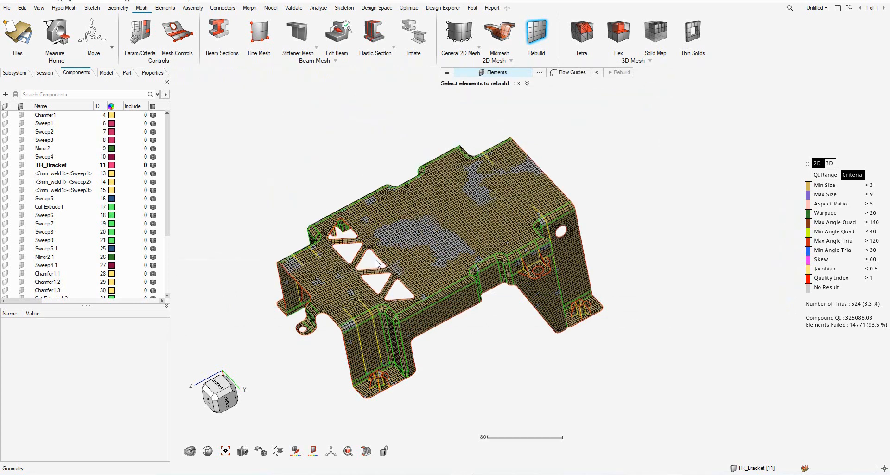
Load the durability_3mm.criteria file as the element quality criteria for the rebuild and apply it
{"action": "left_click", "coordinate": [447, 73]}
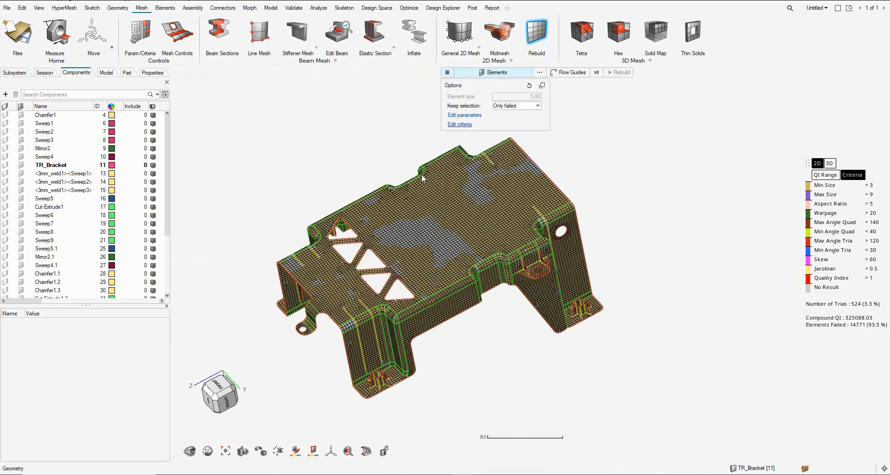
{"action": "left_click", "coordinate": [460, 125]}
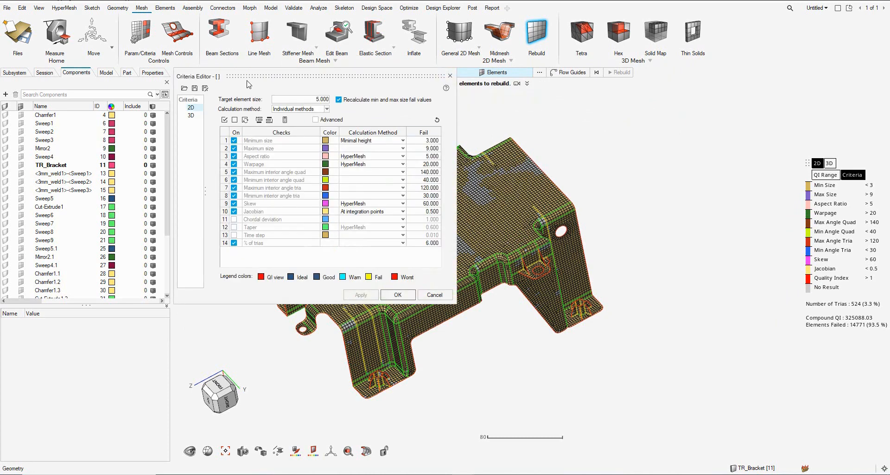
{"action": "left_click", "coordinate": [187, 90]}
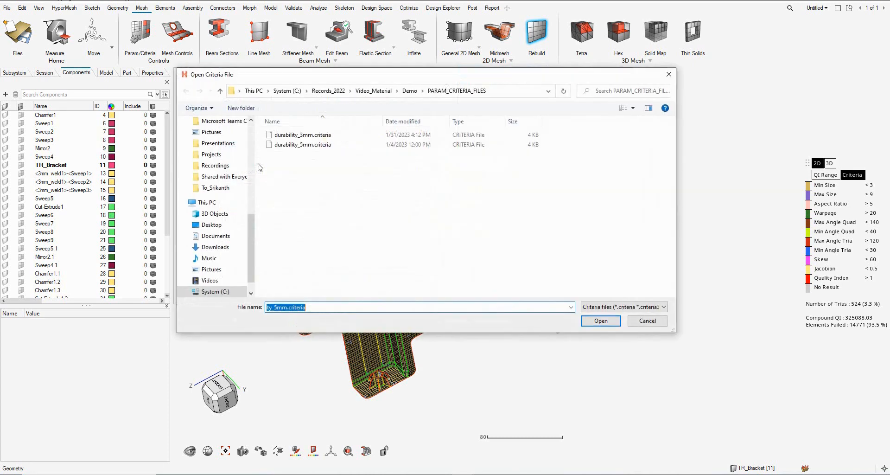
{"action": "double_click", "coordinate": [301, 135]}
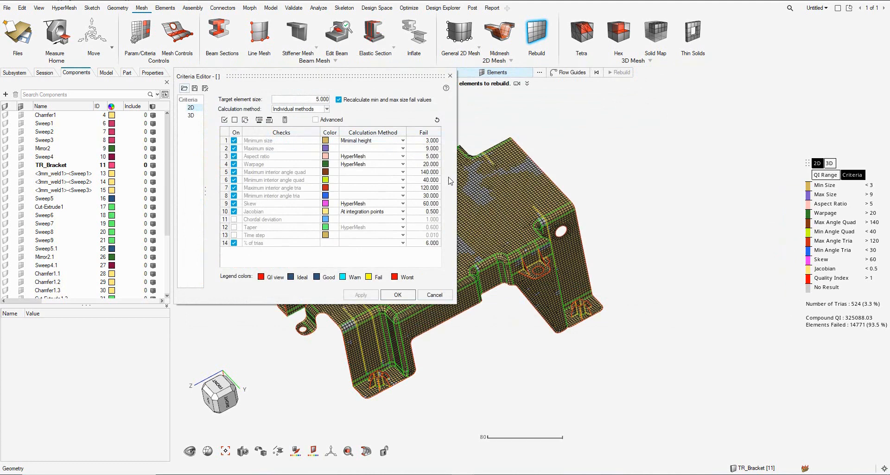
{"action": "left_click", "coordinate": [360, 294]}
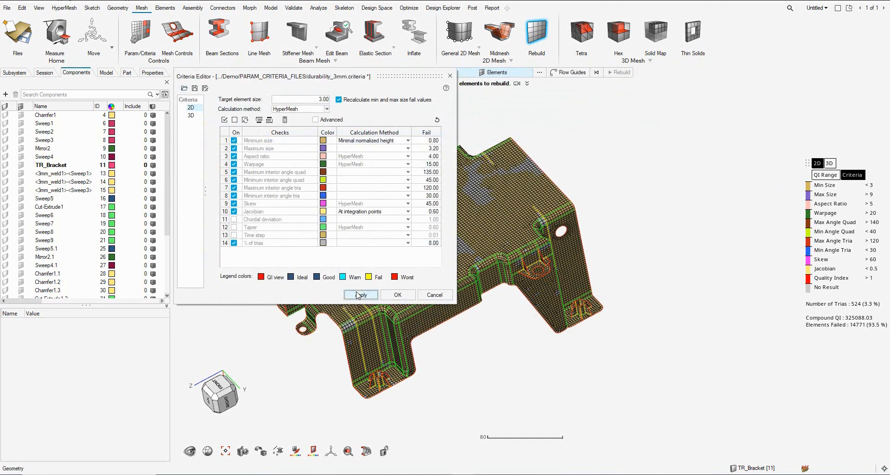
{"action": "left_click", "coordinate": [396, 296]}
Rebuild all elements of the bracket's midmesh with the loaded parameters and criteria, and leave the Rebuild tool
{"action": "middle_click_drag", "start_coordinate": [357, 207], "coordinate": [449, 234]}
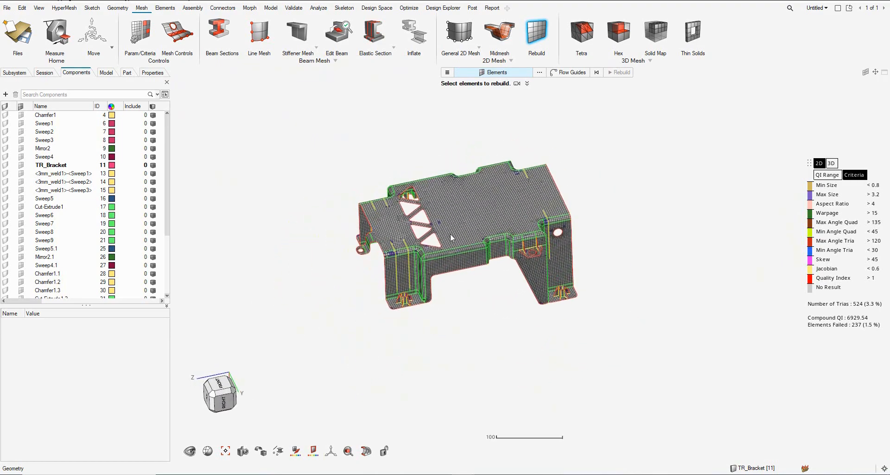
{"action": "left_click_drag", "start_coordinate": [316, 112], "coordinate": [657, 364]}
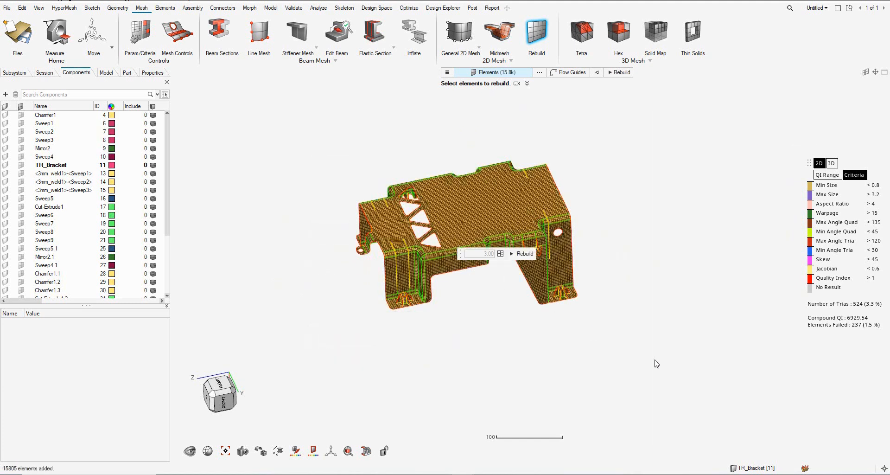
{"action": "left_click", "coordinate": [522, 254]}
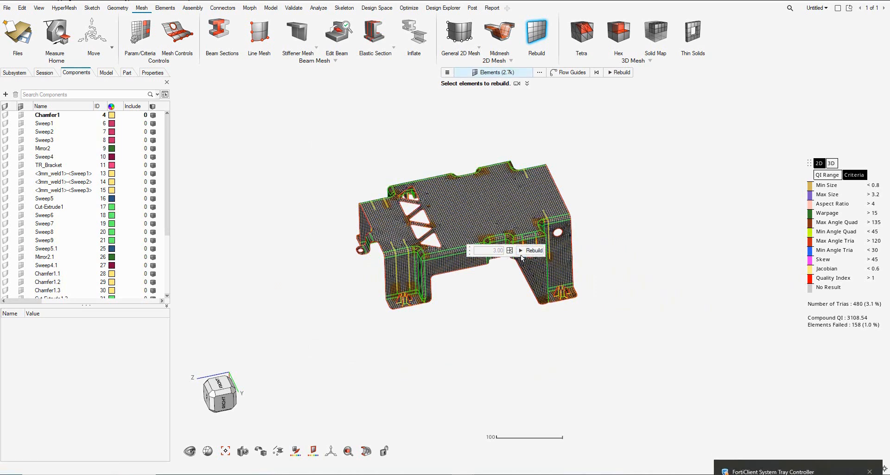
{"action": "right_click_drag", "start_coordinate": [485, 331], "coordinate": [473, 317]}
{"action": "middle_click_drag", "start_coordinate": [534, 297], "coordinate": [501, 308]}
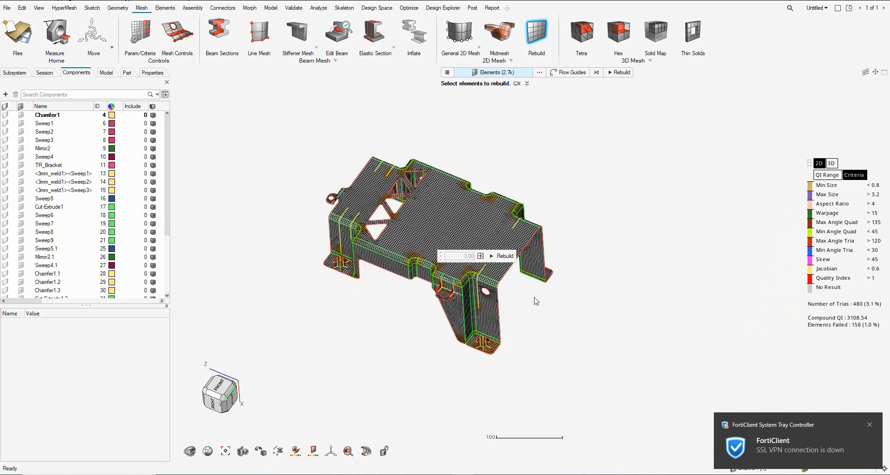
{"action": "scroll", "coordinate": [533, 300], "scroll_direction": "up", "scroll_amount": 8}
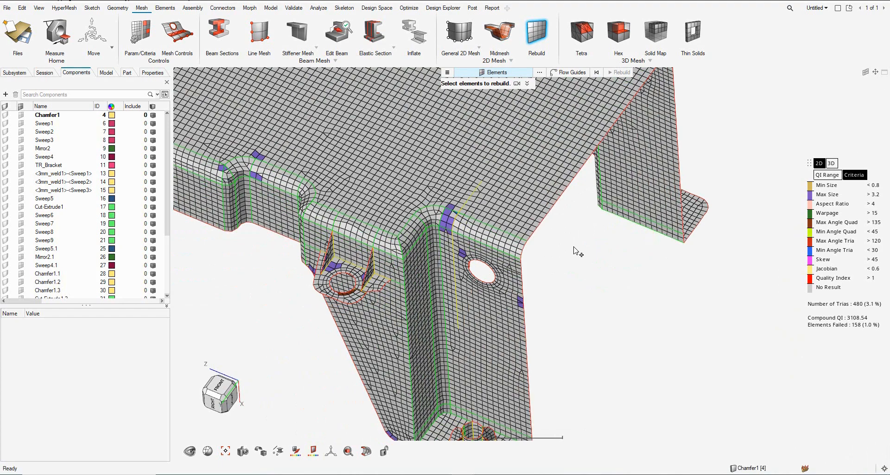
{"action": "key", "text": "Escape"}
Examine the rebuilt mesh around the ribbed side lug, the round leg hole and the adjoining foot
{"action": "middle_click_drag", "start_coordinate": [561, 261], "coordinate": [601, 254]}
{"action": "scroll", "coordinate": [660, 171], "scroll_direction": "up", "scroll_amount": 10}
{"action": "scroll", "coordinate": [604, 188], "scroll_direction": "down", "scroll_amount": 10}
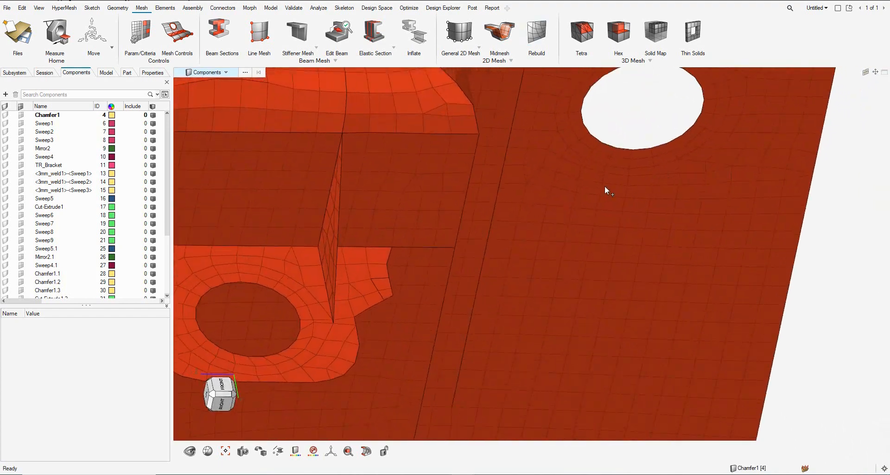
{"action": "scroll", "coordinate": [575, 216], "scroll_direction": "up", "scroll_amount": 5}
{"action": "scroll", "coordinate": [568, 216], "scroll_direction": "down", "scroll_amount": 8}
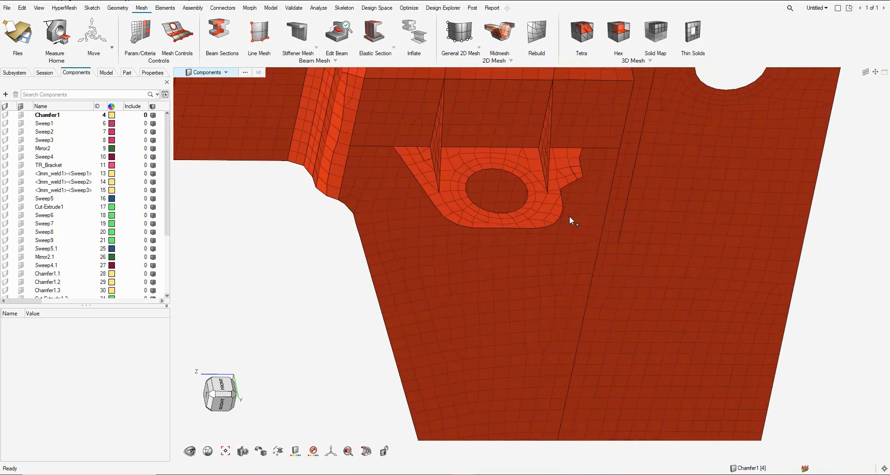
{"action": "middle_click_drag", "start_coordinate": [570, 215], "coordinate": [573, 304]}
{"action": "scroll", "coordinate": [537, 300], "scroll_direction": "up", "scroll_amount": 8}
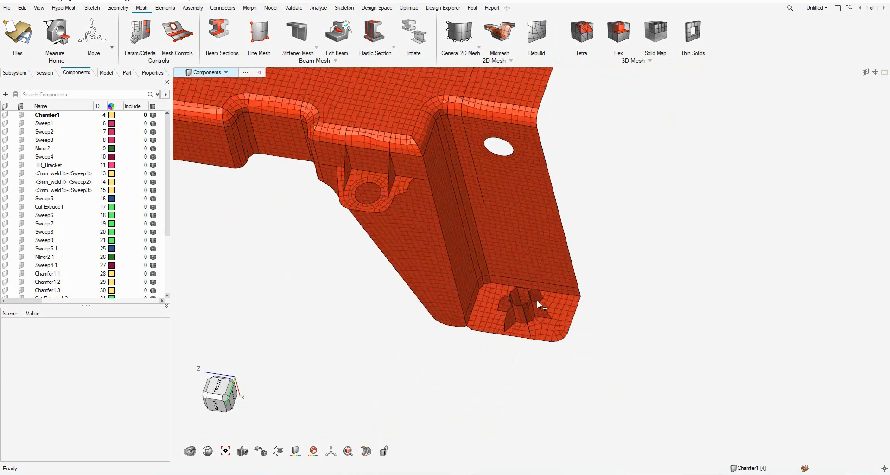
{"action": "scroll", "coordinate": [528, 300], "scroll_direction": "down", "scroll_amount": 5}
{"action": "scroll", "coordinate": [529, 300], "scroll_direction": "down", "scroll_amount": 5}
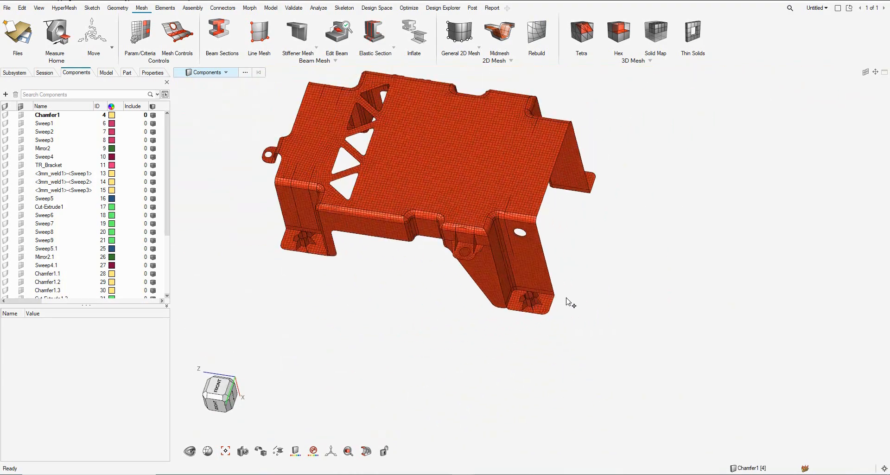
Examine the rebuilt mesh on the opposite side of the bracket, including the ribbed cylindrical boss on the foot
{"action": "middle_click_drag", "start_coordinate": [568, 302], "coordinate": [501, 232]}
{"action": "scroll", "coordinate": [377, 211], "scroll_direction": "up", "scroll_amount": 6}
{"action": "middle_click_drag", "start_coordinate": [377, 210], "coordinate": [476, 213]}
{"action": "right_click_drag", "start_coordinate": [482, 220], "coordinate": [453, 301]}
{"action": "scroll", "coordinate": [486, 183], "scroll_direction": "up", "scroll_amount": 3}
{"action": "middle_click_drag", "start_coordinate": [419, 287], "coordinate": [431, 246]}
{"action": "right_click_drag", "start_coordinate": [573, 311], "coordinate": [521, 210]}
{"action": "scroll", "coordinate": [580, 312], "scroll_direction": "up", "scroll_amount": 6}
{"action": "middle_click_drag", "start_coordinate": [580, 312], "coordinate": [510, 298]}
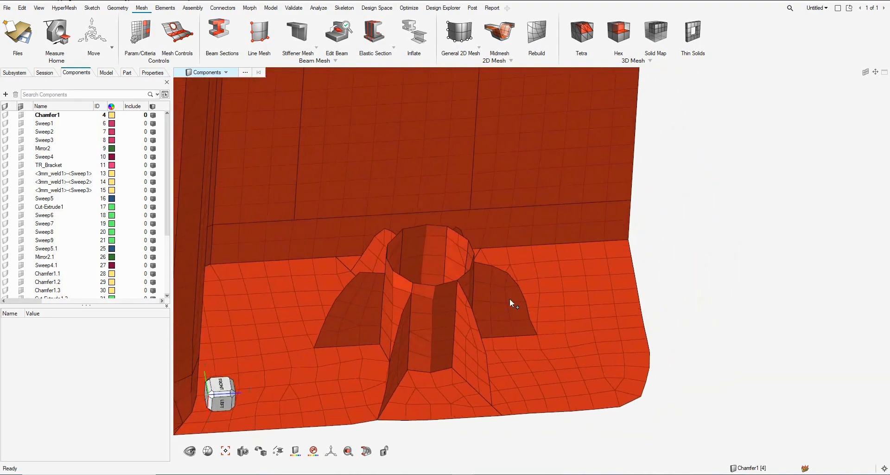
{"action": "scroll", "coordinate": [510, 299], "scroll_direction": "down", "scroll_amount": 4}
{"action": "right_click_drag", "start_coordinate": [510, 298], "coordinate": [667, 270]}
{"action": "scroll", "coordinate": [668, 271], "scroll_direction": "down", "scroll_amount": 1}
{"action": "scroll", "coordinate": [667, 271], "scroll_direction": "down", "scroll_amount": 5}
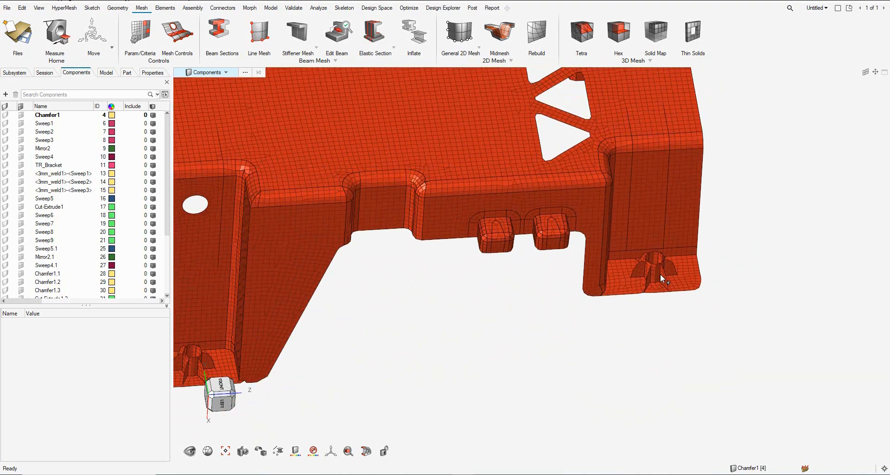
Examine the rebuilt mesh around the triangular cutouts, the end tab, the corner bends and the bracket as a whole
{"action": "middle_click_drag", "start_coordinate": [718, 291], "coordinate": [542, 299]}
{"action": "middle_click_drag", "start_coordinate": [696, 251], "coordinate": [588, 332]}
{"action": "scroll", "coordinate": [664, 299], "scroll_direction": "up", "scroll_amount": 5}
{"action": "scroll", "coordinate": [626, 264], "scroll_direction": "down", "scroll_amount": 4}
{"action": "right_click_drag", "start_coordinate": [551, 309], "coordinate": [571, 289]}
{"action": "scroll", "coordinate": [571, 288], "scroll_direction": "down", "scroll_amount": 3}
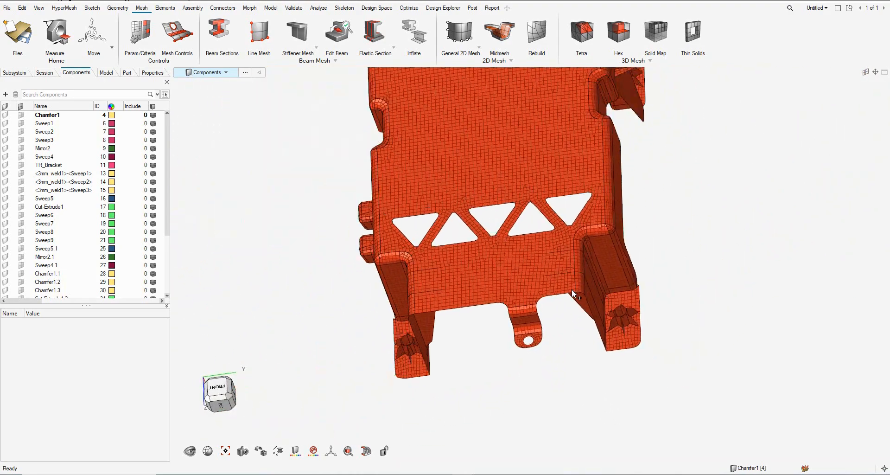
{"action": "middle_click_drag", "start_coordinate": [643, 312], "coordinate": [508, 326]}
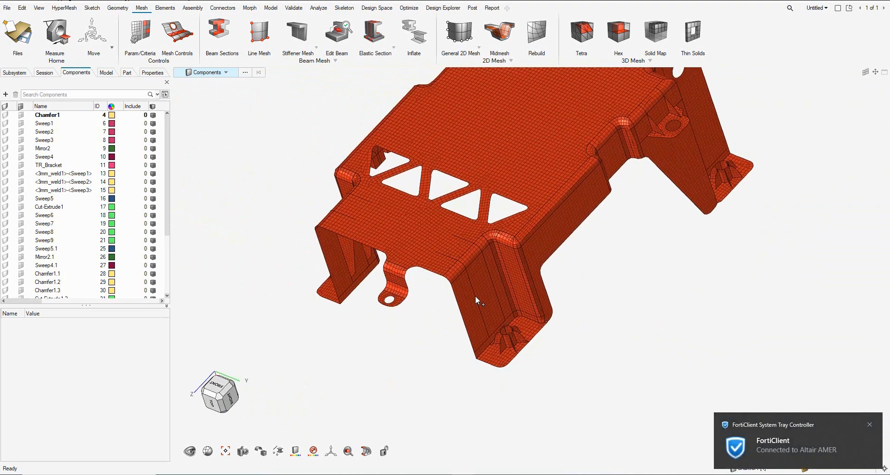
{"action": "right_click_drag", "start_coordinate": [475, 295], "coordinate": [508, 291]}
{"action": "scroll", "coordinate": [509, 291], "scroll_direction": "up", "scroll_amount": 3}
{"action": "scroll", "coordinate": [515, 288], "scroll_direction": "down", "scroll_amount": 5}
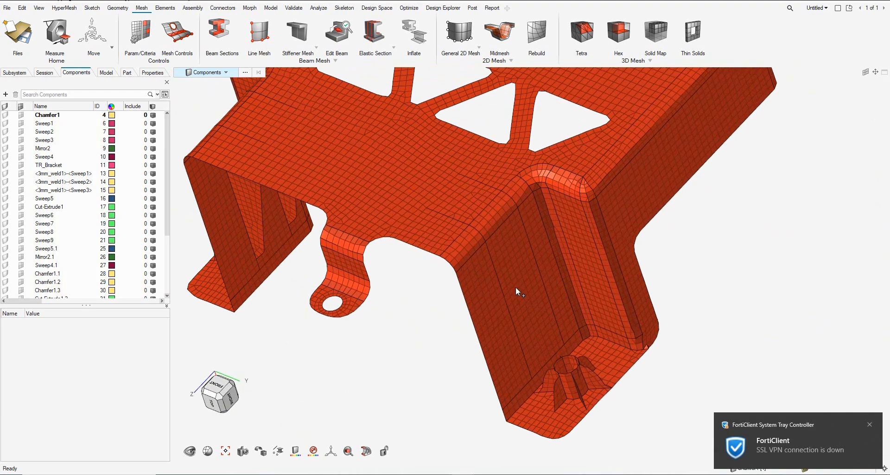
{"action": "middle_click_drag", "start_coordinate": [680, 273], "coordinate": [630, 252]}
{"action": "scroll", "coordinate": [661, 269], "scroll_direction": "up", "scroll_amount": 5}
{"action": "scroll", "coordinate": [661, 270], "scroll_direction": "down", "scroll_amount": 8}
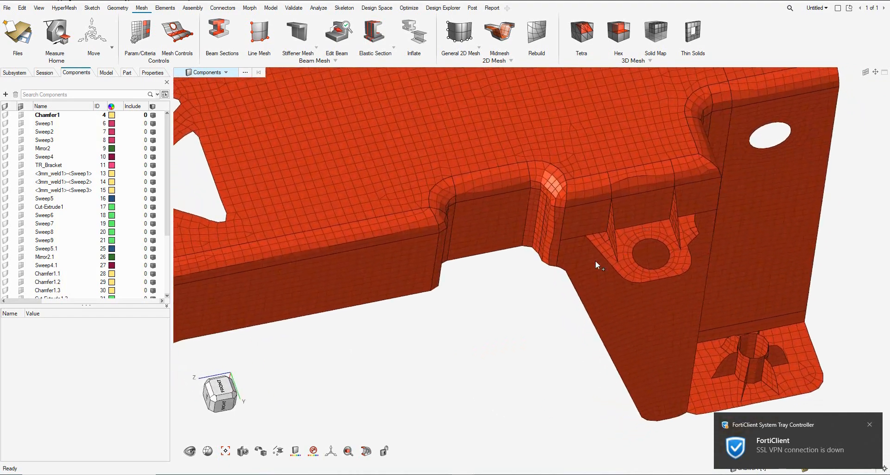
{"action": "middle_click_drag", "start_coordinate": [551, 298], "coordinate": [668, 283]}
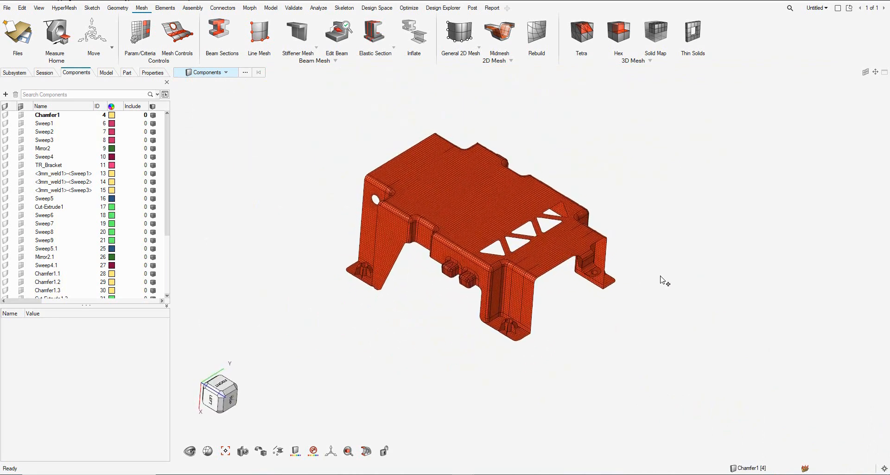
{"action": "scroll", "coordinate": [714, 273], "scroll_direction": "up", "scroll_amount": 3}
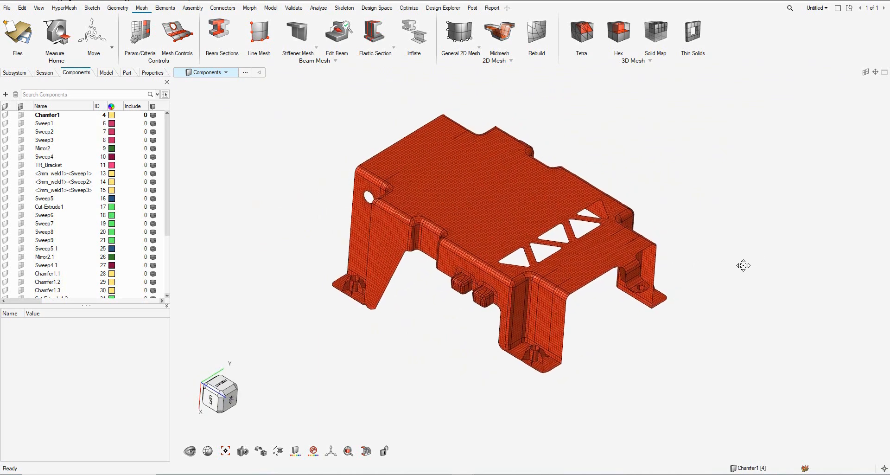
Start Map Thickness with solids as the source type and select the TR_Bracket component's solid as the source geometry
{"action": "left_click", "coordinate": [165, 8]}
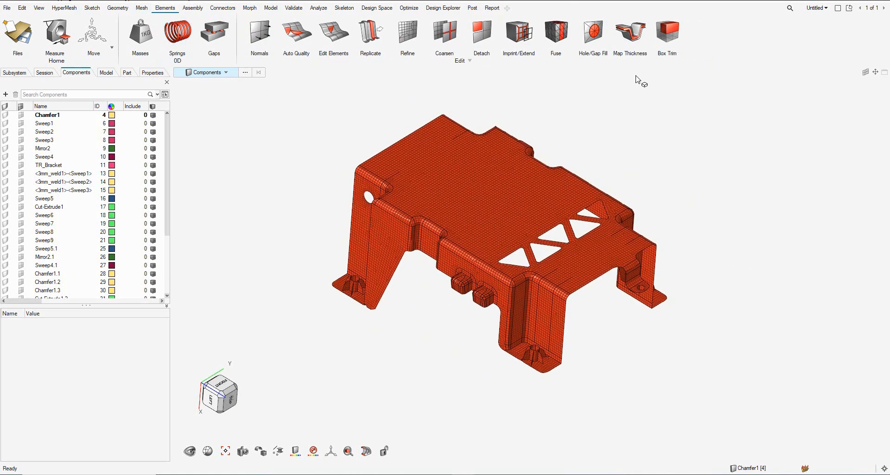
{"action": "left_click", "coordinate": [630, 37]}
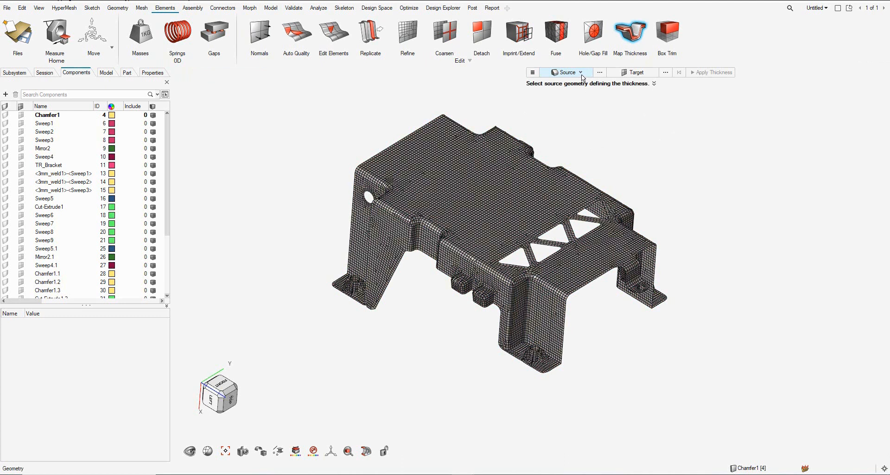
{"action": "left_click", "coordinate": [580, 72]}
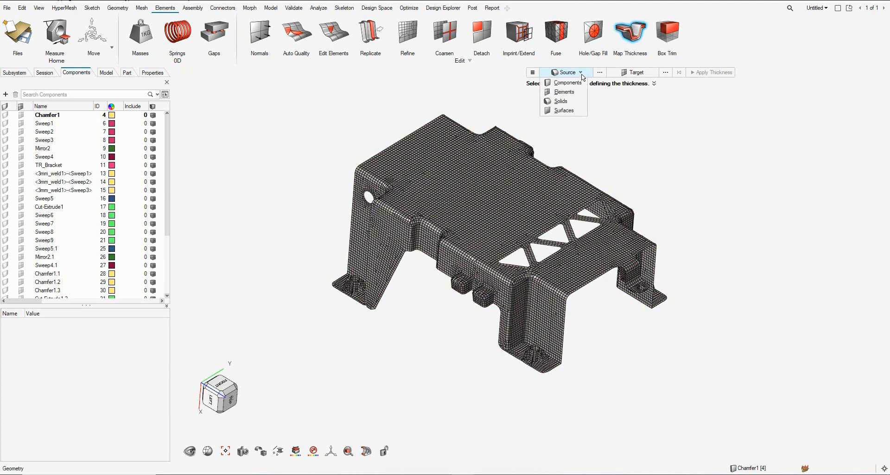
{"action": "left_click", "coordinate": [571, 102]}
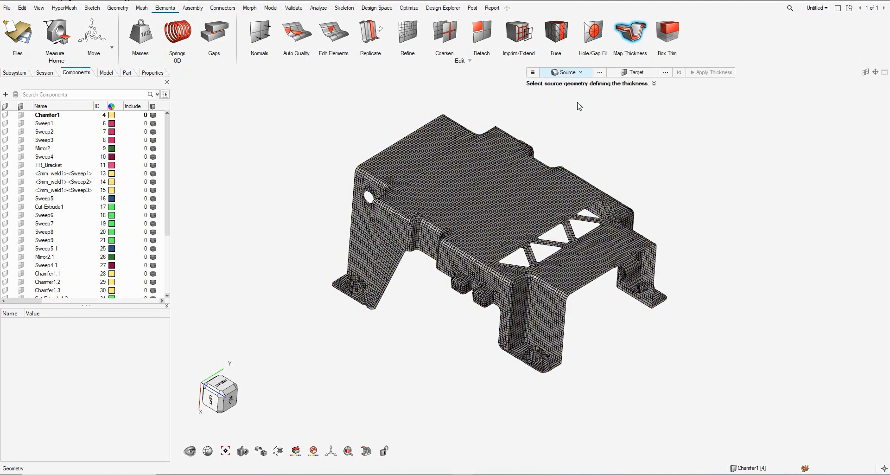
{"action": "left_click", "coordinate": [600, 72]}
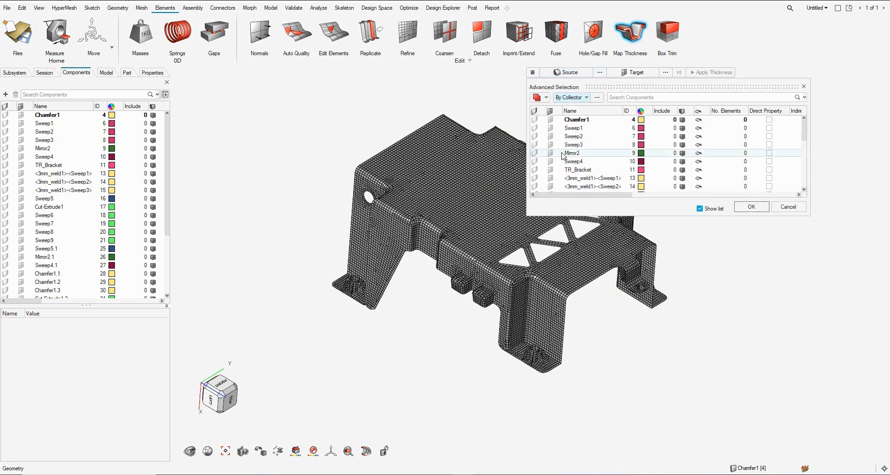
{"action": "left_click", "coordinate": [575, 171]}
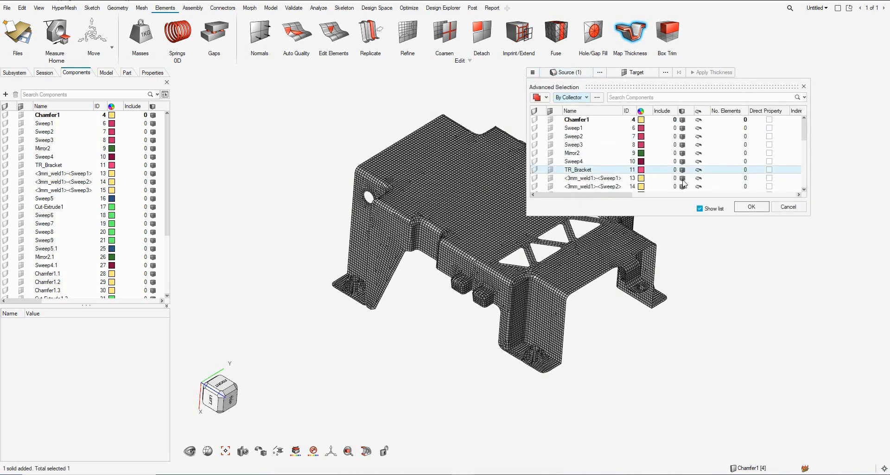
{"action": "left_click", "coordinate": [748, 206]}
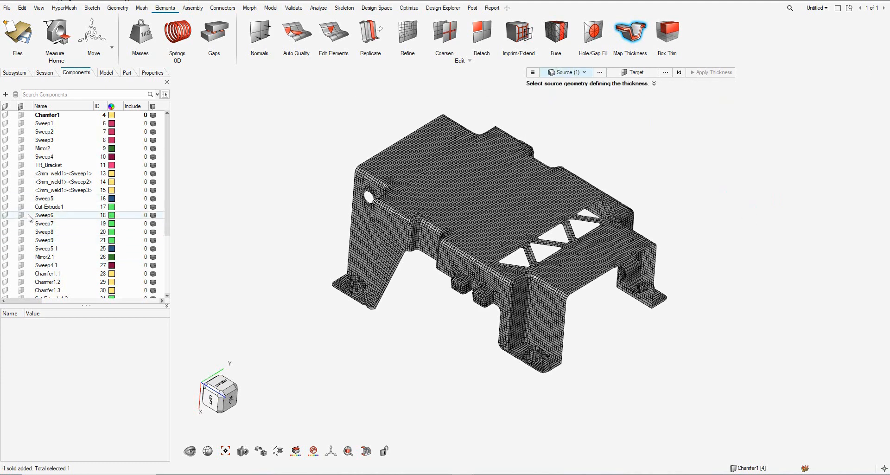
Show the geometry of the TR_Bracket component
{"action": "scroll", "coordinate": [28, 218], "scroll_direction": "down", "scroll_amount": 2}
{"action": "scroll", "coordinate": [29, 218], "scroll_direction": "up", "scroll_amount": 2}
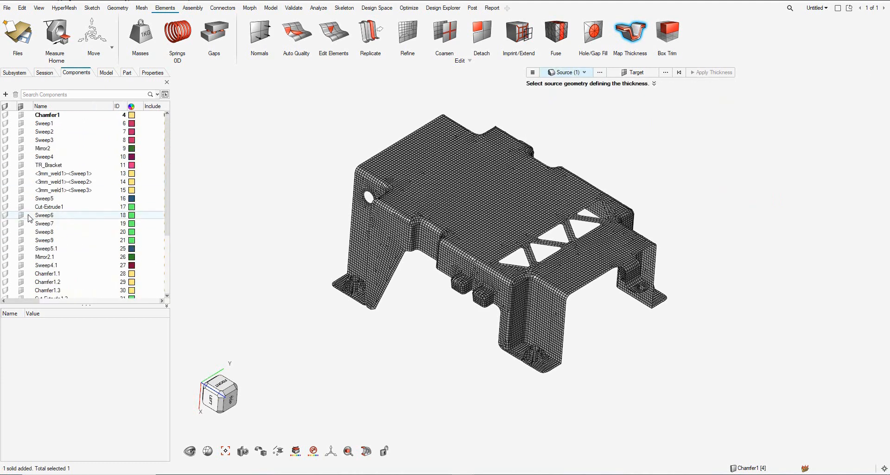
{"action": "left_click", "coordinate": [6, 168]}
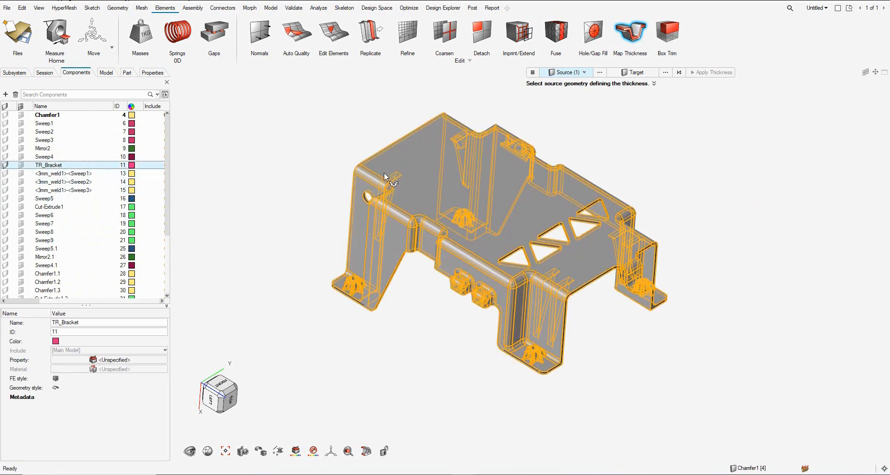
Select the Midmesh.1 component as the target for the thickness mapping
{"action": "left_click", "coordinate": [666, 74]}
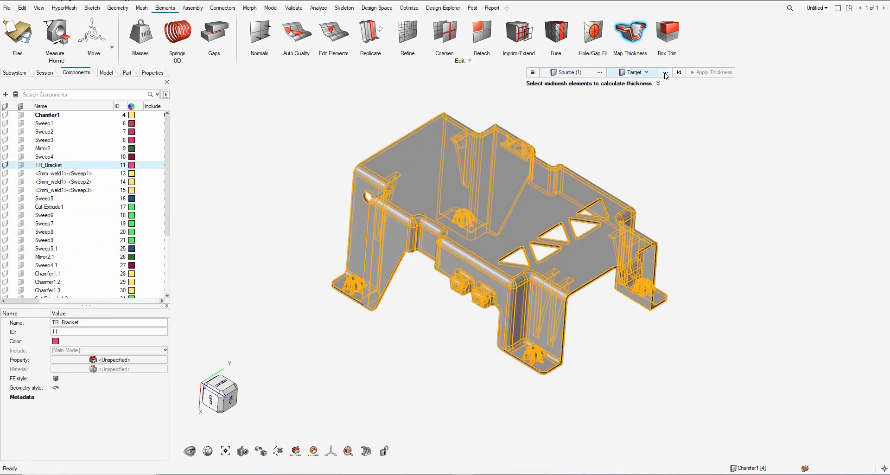
{"action": "scroll", "coordinate": [608, 176], "scroll_direction": "down", "scroll_amount": 10}
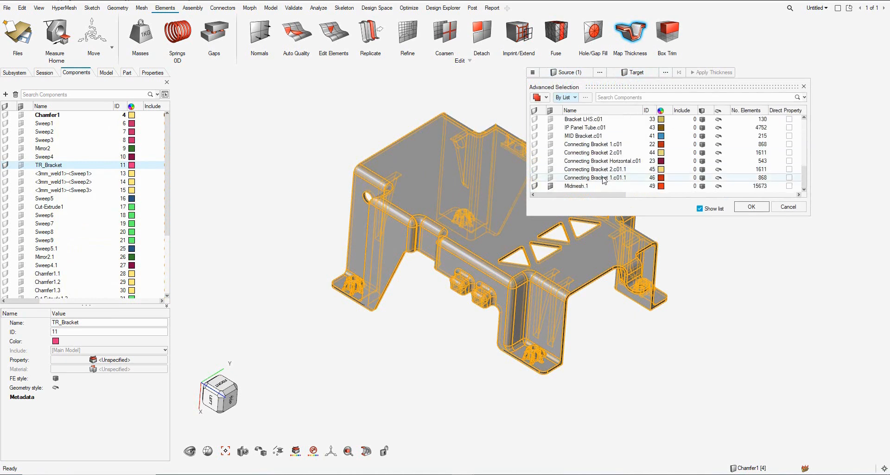
{"action": "left_click", "coordinate": [577, 186]}
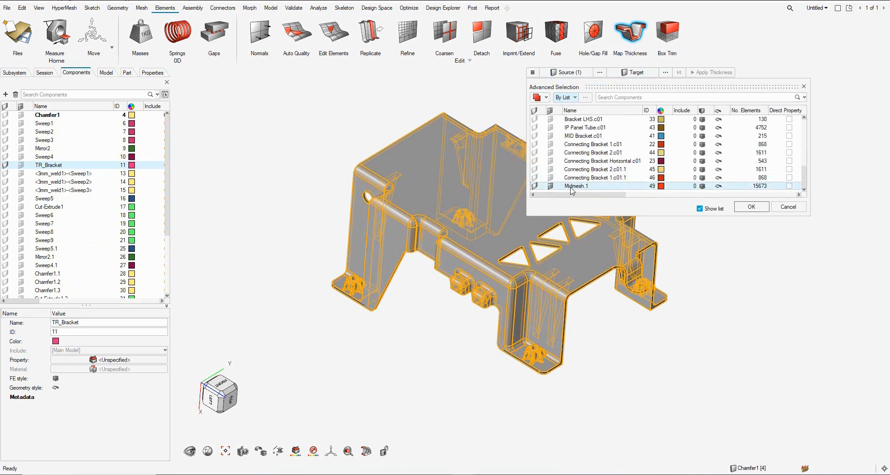
{"action": "left_click", "coordinate": [752, 210]}
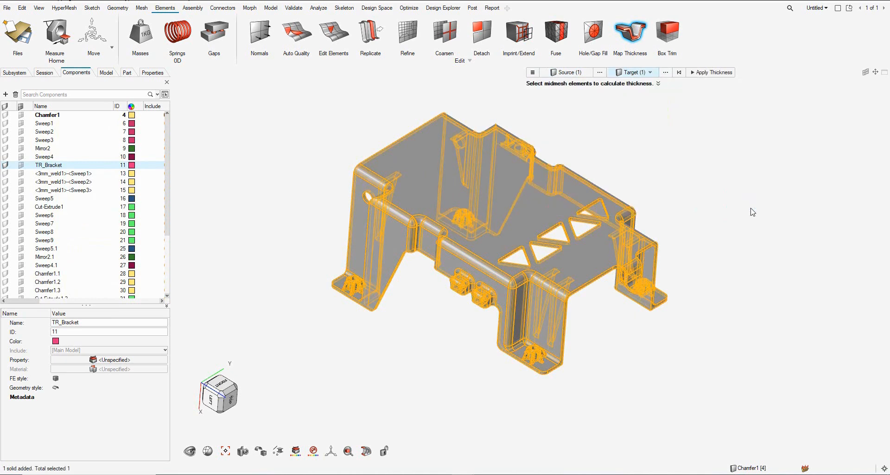
Set the thickness output to Properties on components with the prefix TR_Bracket_Thickness, and apply the thickness to the midmesh
{"action": "left_click", "coordinate": [532, 73]}
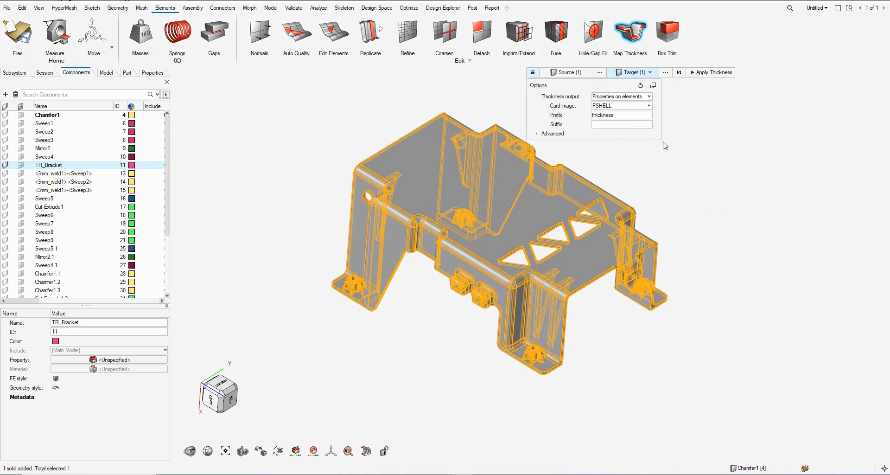
{"action": "left_click", "coordinate": [536, 133]}
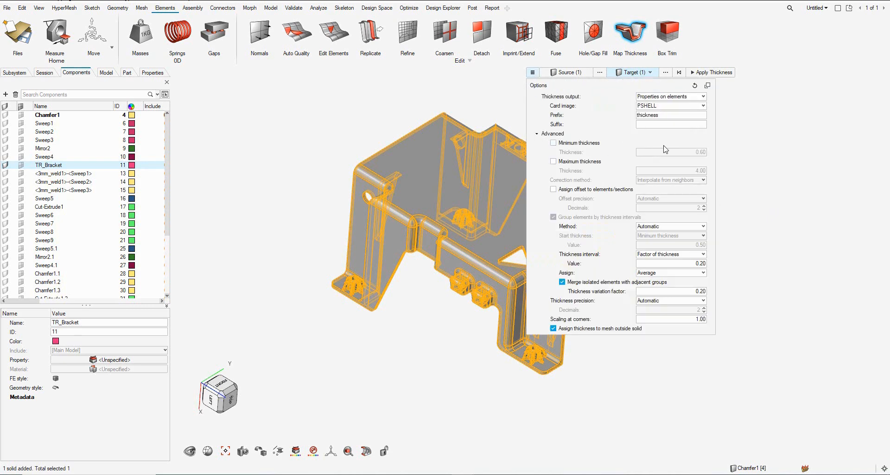
{"action": "left_click", "coordinate": [675, 98]}
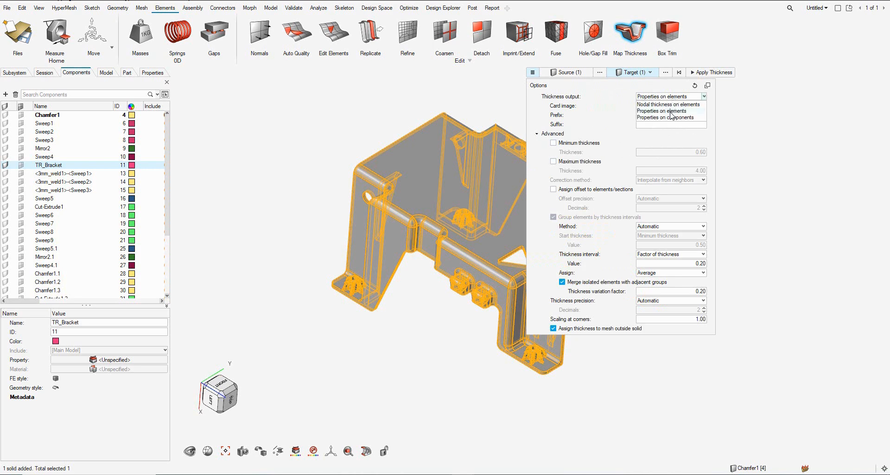
{"action": "left_click", "coordinate": [671, 118]}
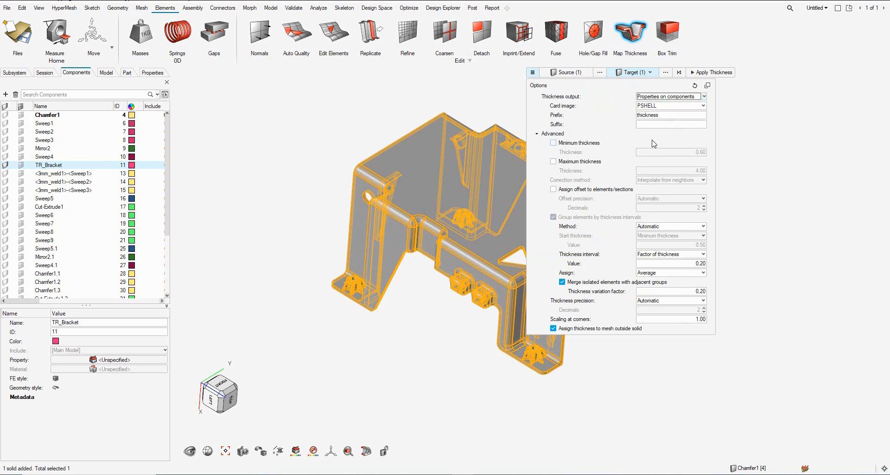
{"action": "left_click", "coordinate": [665, 115]}
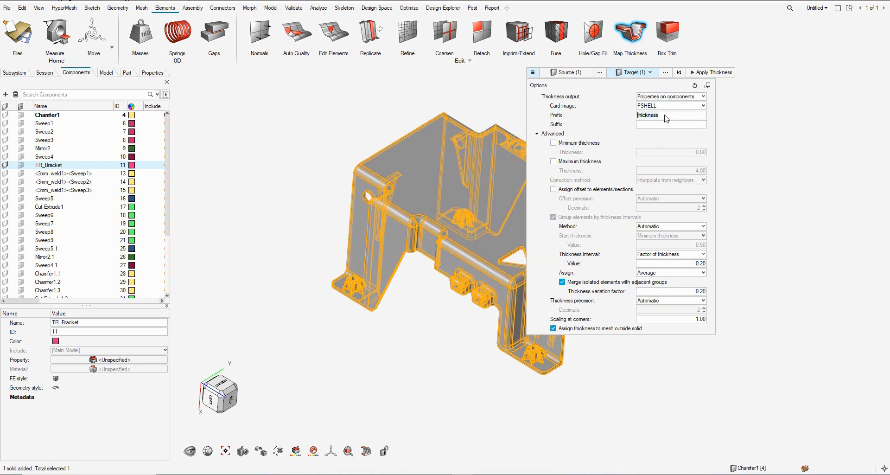
{"action": "key", "text": "BackSpace"}
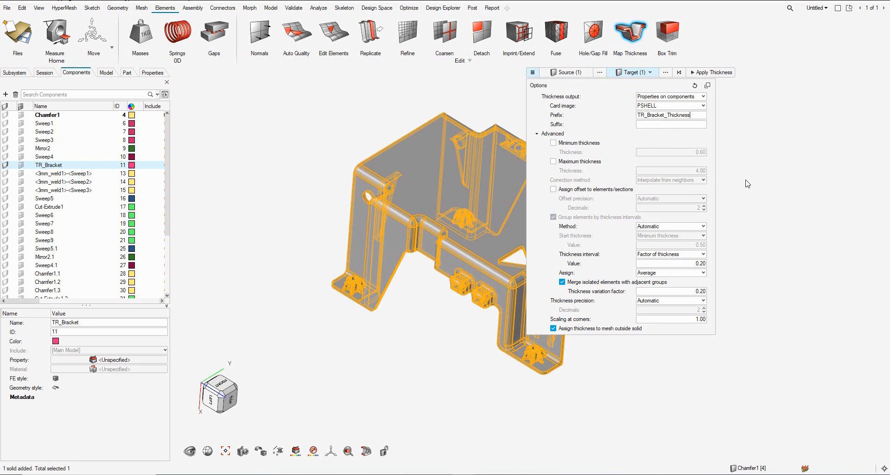
{"action": "left_click", "coordinate": [745, 180]}
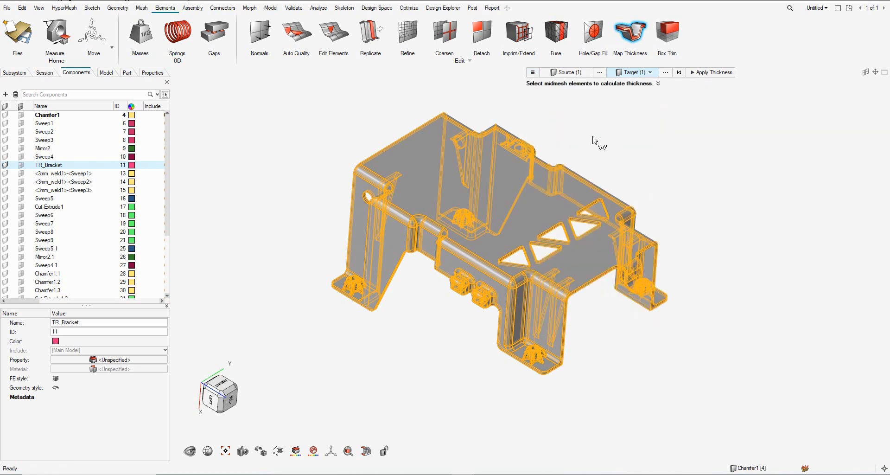
{"action": "left_click", "coordinate": [708, 74]}
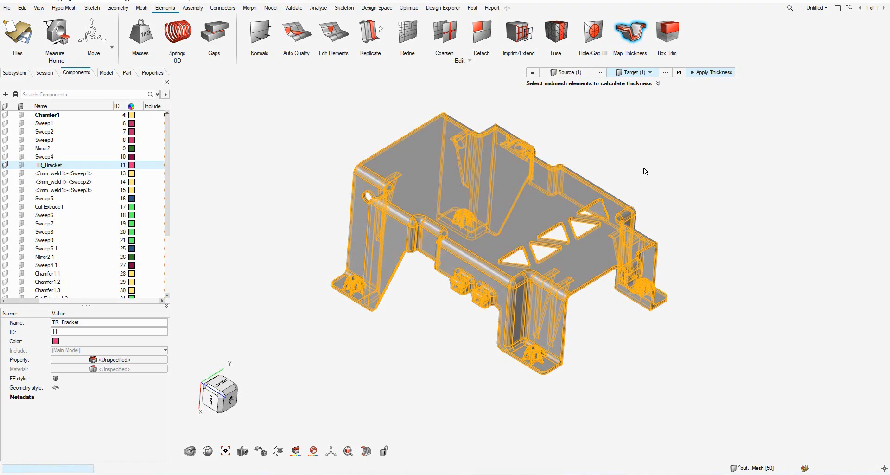
Examine the mapped thickness contours from both sides of the bracket with the solid displayed, including the side blocks and feet
{"action": "middle_click_drag", "start_coordinate": [645, 222], "coordinate": [551, 213]}
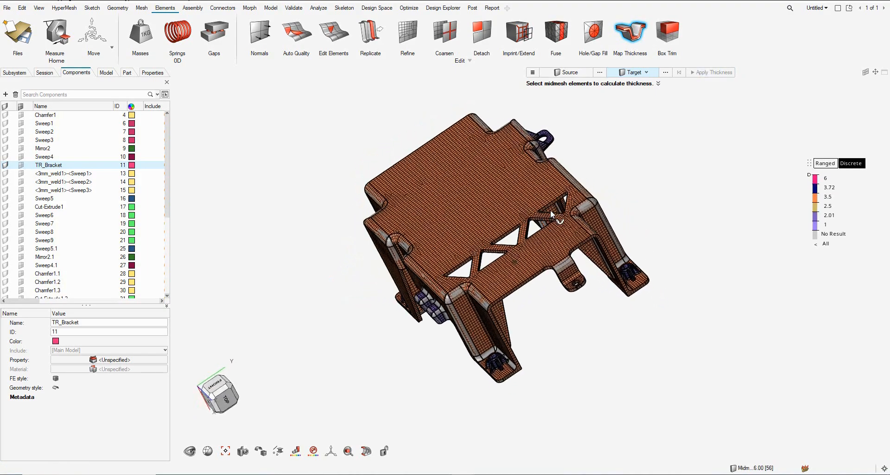
{"action": "scroll", "coordinate": [566, 269], "scroll_direction": "up", "scroll_amount": 7}
{"action": "scroll", "coordinate": [562, 270], "scroll_direction": "down", "scroll_amount": 6}
{"action": "middle_click_drag", "start_coordinate": [619, 300], "coordinate": [490, 274]}
{"action": "scroll", "coordinate": [533, 304], "scroll_direction": "up", "scroll_amount": 6}
{"action": "scroll", "coordinate": [492, 273], "scroll_direction": "down", "scroll_amount": 6}
{"action": "middle_click_drag", "start_coordinate": [619, 260], "coordinate": [624, 278]}
{"action": "right_click_drag", "start_coordinate": [510, 287], "coordinate": [591, 275]}
{"action": "scroll", "coordinate": [591, 275], "scroll_direction": "down", "scroll_amount": 2}
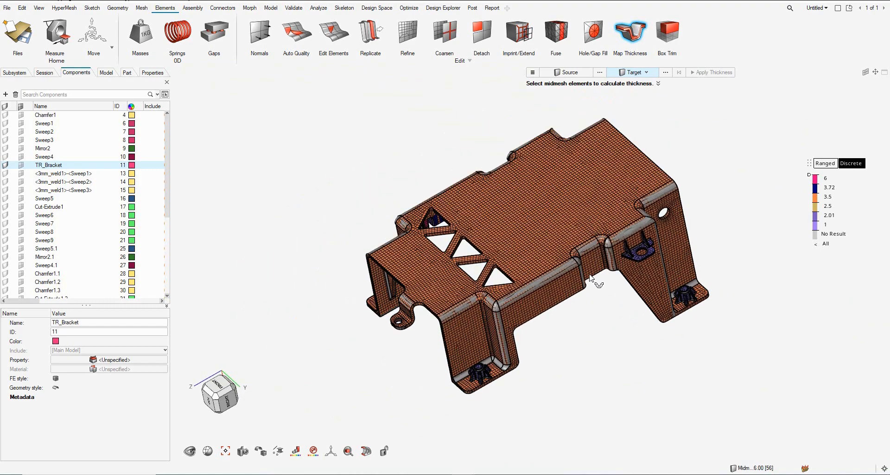
{"action": "middle_click_drag", "start_coordinate": [590, 277], "coordinate": [412, 175]}
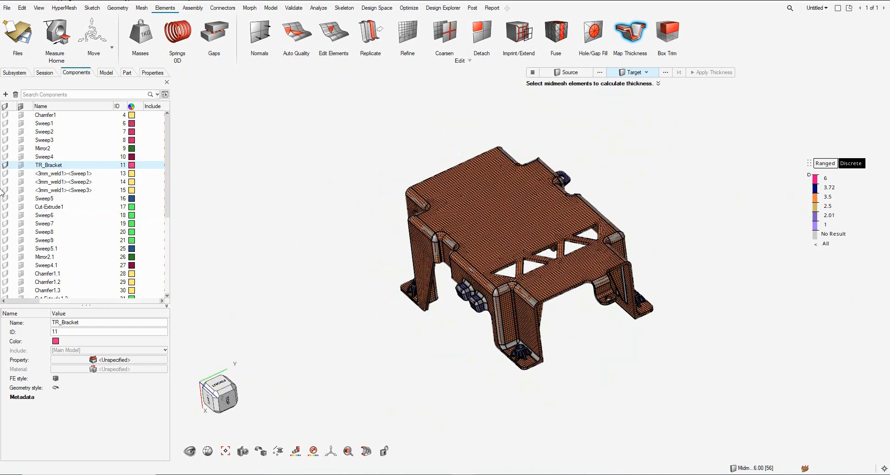
{"action": "scroll", "coordinate": [428, 286], "scroll_direction": "up", "scroll_amount": 5}
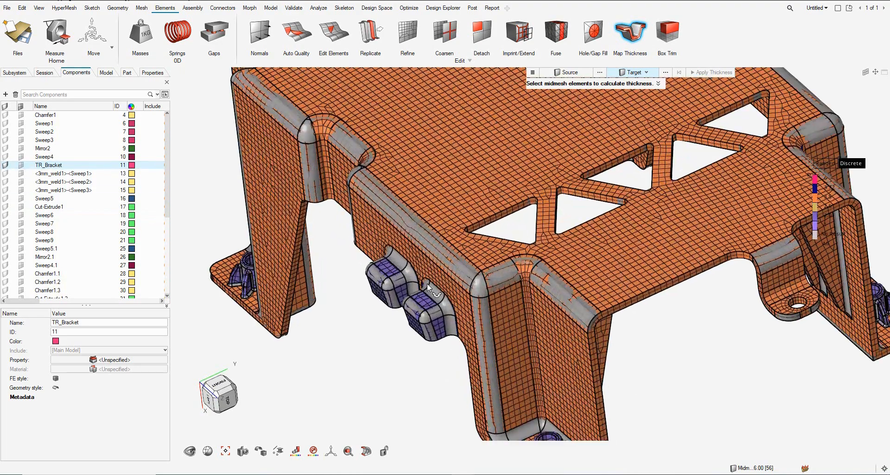
{"action": "middle_click_drag", "start_coordinate": [392, 284], "coordinate": [505, 337]}
{"action": "scroll", "coordinate": [428, 281], "scroll_direction": "down", "scroll_amount": 5}
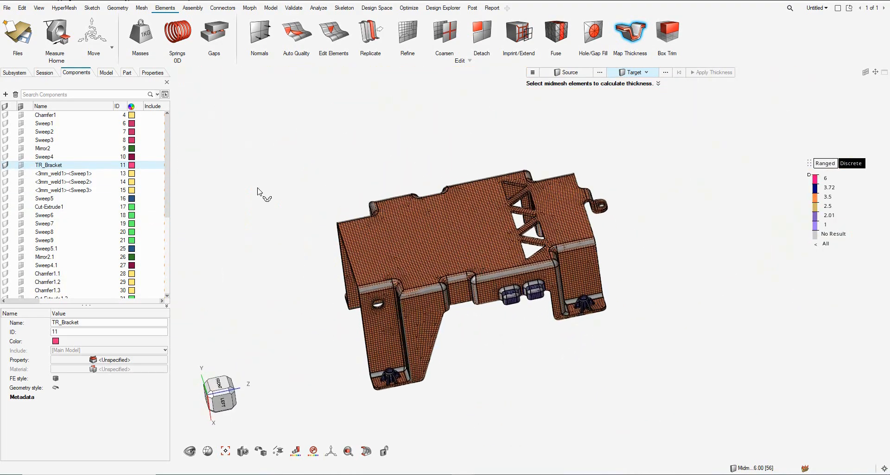
Hide the TR_Bracket geometry, examine the thickness contours on the midmesh alone, and leave the Map Thickness tool
{"action": "left_click", "coordinate": [6, 166]}
{"action": "middle_click_drag", "start_coordinate": [394, 259], "coordinate": [453, 312]}
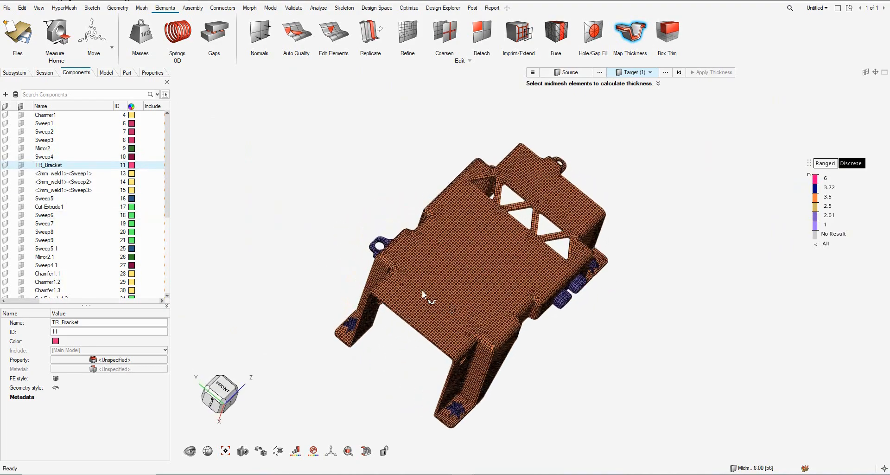
{"action": "scroll", "coordinate": [385, 264], "scroll_direction": "up", "scroll_amount": 4}
{"action": "scroll", "coordinate": [386, 265], "scroll_direction": "down", "scroll_amount": 4}
{"action": "middle_click_drag", "start_coordinate": [491, 272], "coordinate": [415, 251]}
{"action": "middle_click_drag", "start_coordinate": [555, 309], "coordinate": [582, 317]}
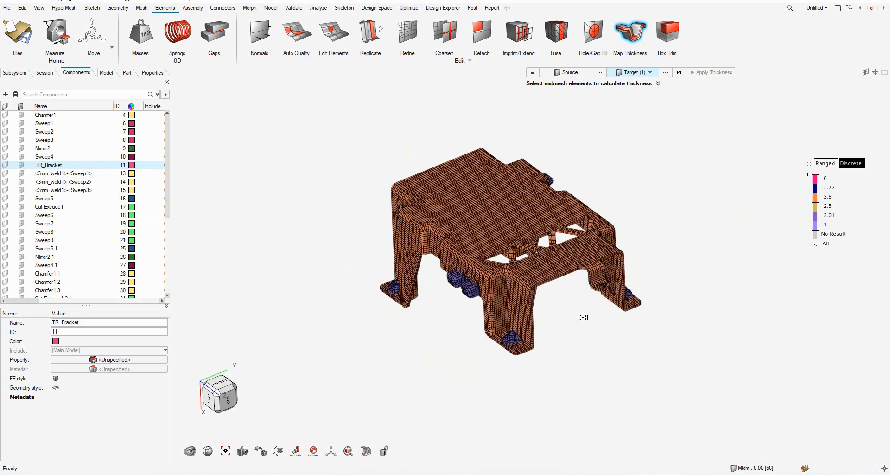
{"action": "scroll", "coordinate": [576, 311], "scroll_direction": "up", "scroll_amount": 2}
{"action": "right_click_drag", "start_coordinate": [613, 316], "coordinate": [568, 319]}
{"action": "left_click", "coordinate": [565, 320]}
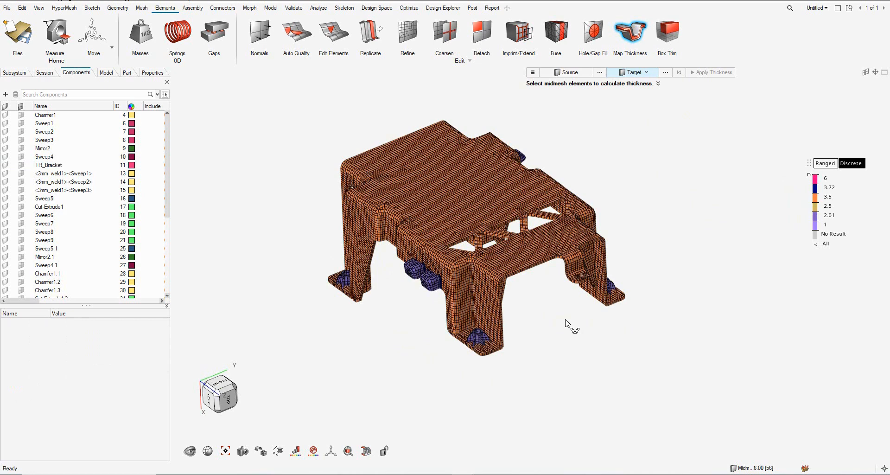
{"action": "key", "text": "Escape"}
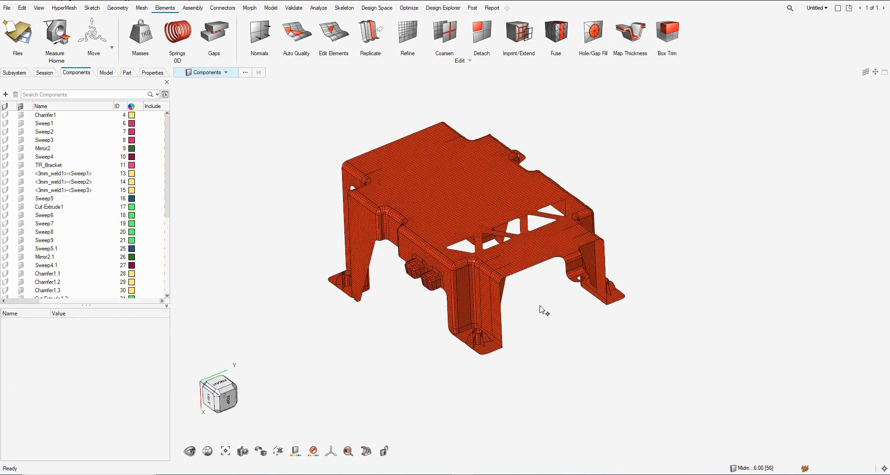
Display the elements of all components and fit the whole meshed assembly in the view
{"action": "middle_click_drag", "start_coordinate": [511, 304], "coordinate": [524, 318]}
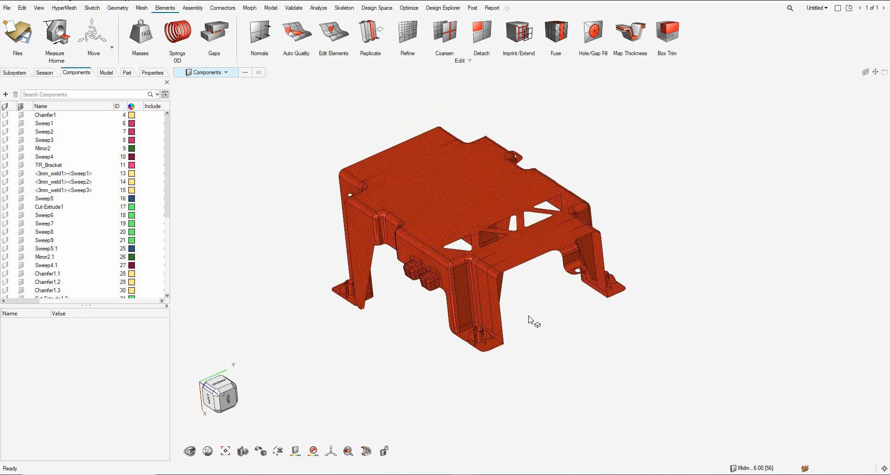
{"action": "key", "text": "d"}
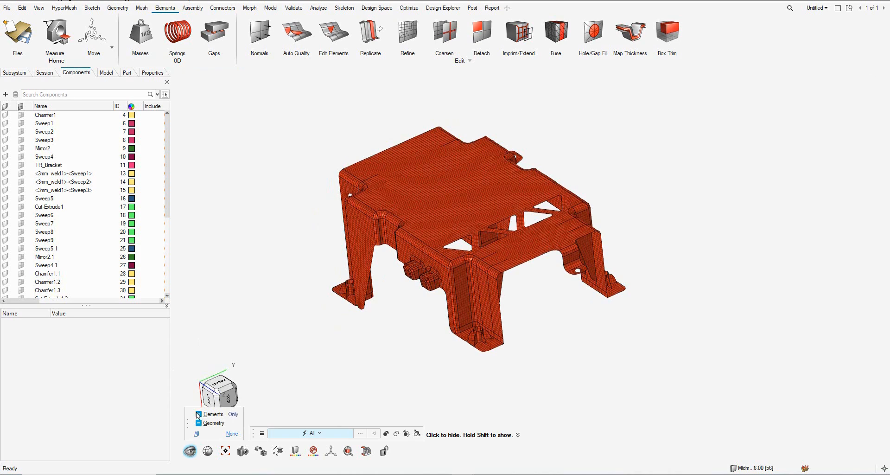
{"action": "left_click", "coordinate": [198, 414]}
{"action": "middle_click_drag", "start_coordinate": [412, 295], "coordinate": [559, 257]}
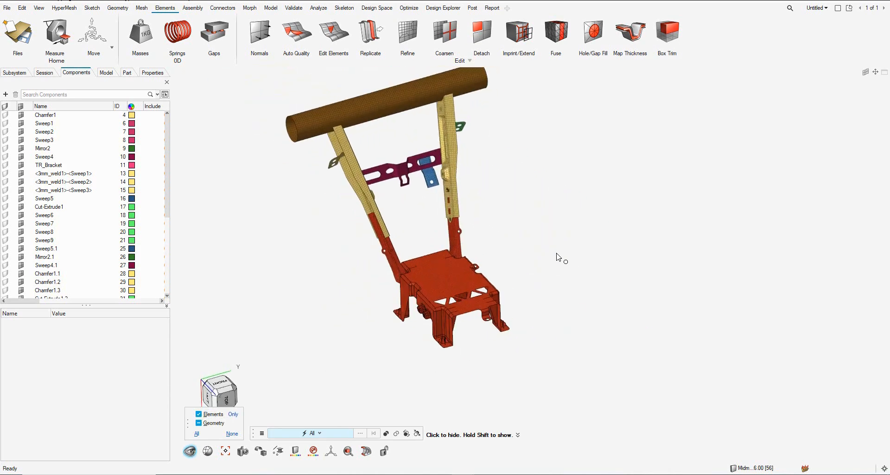
{"action": "key", "text": "Escape"}
{"action": "key", "text": "f"}
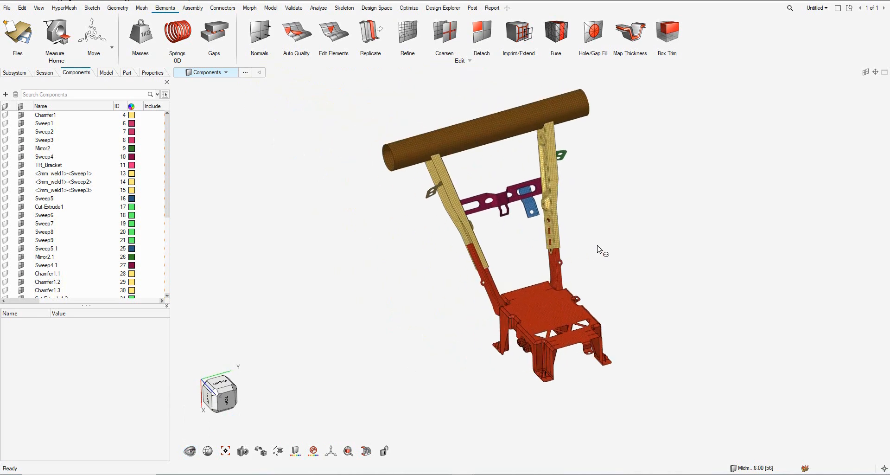
{"action": "right_click_drag", "start_coordinate": [598, 246], "coordinate": [511, 261]}
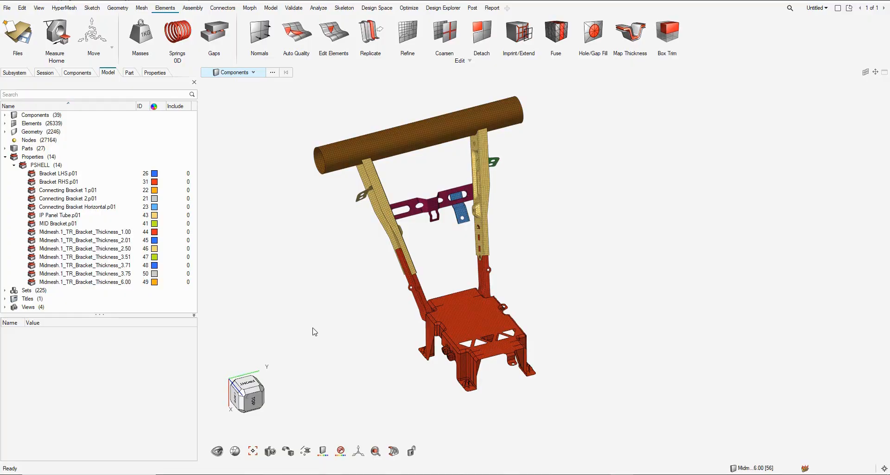
{"action": "right_click_drag", "start_coordinate": [332, 330], "coordinate": [390, 328]}
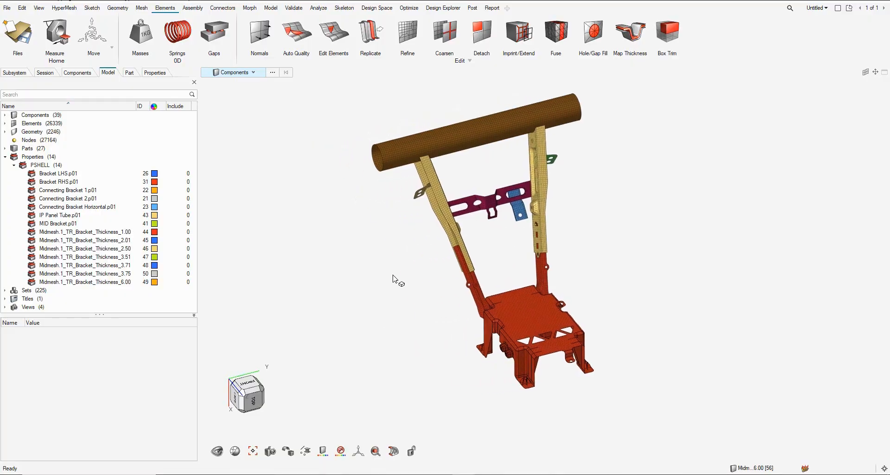
{"action": "right_click_drag", "start_coordinate": [397, 281], "coordinate": [402, 304]}
{"action": "left_click", "coordinate": [375, 454]}
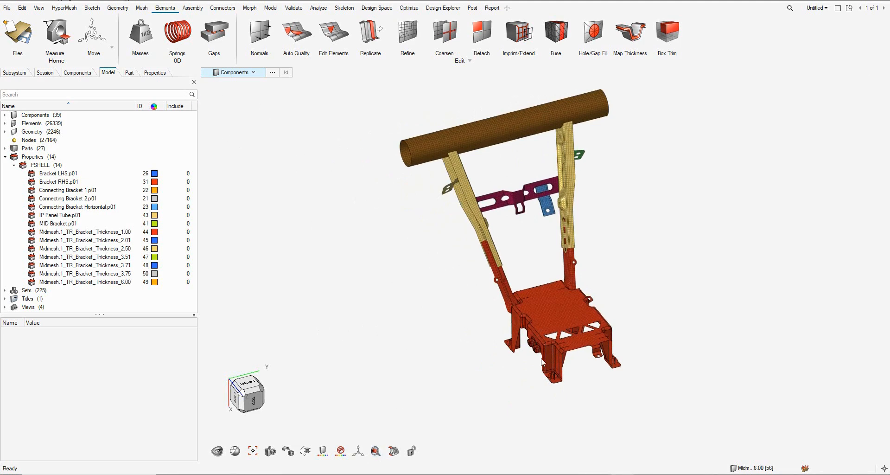
{"action": "right_click_drag", "start_coordinate": [684, 185], "coordinate": [654, 190]}
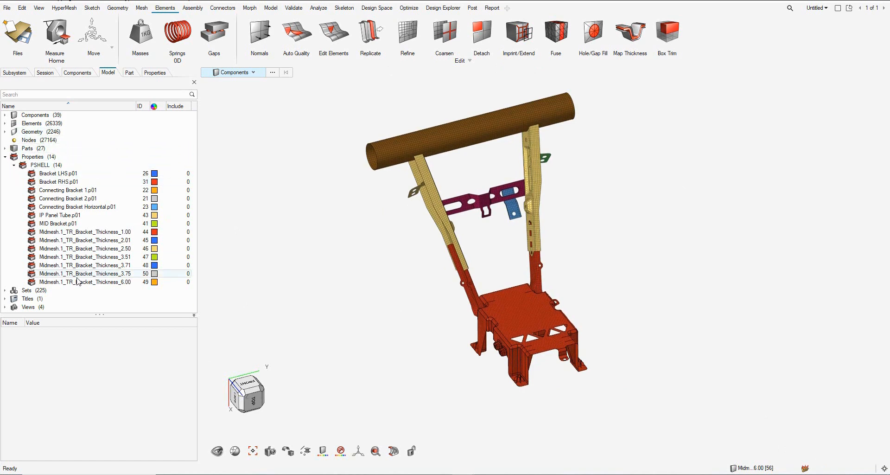
Create a new MAT1 material named Steel and give it a light blue colour
{"action": "right_click", "coordinate": [76, 298]}
{"action": "mouse_move", "coordinate": [98, 302]}
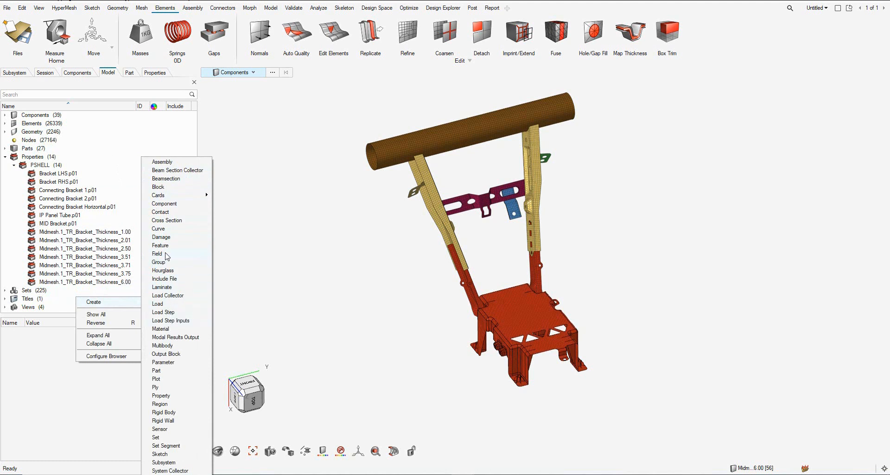
{"action": "left_click", "coordinate": [160, 329]}
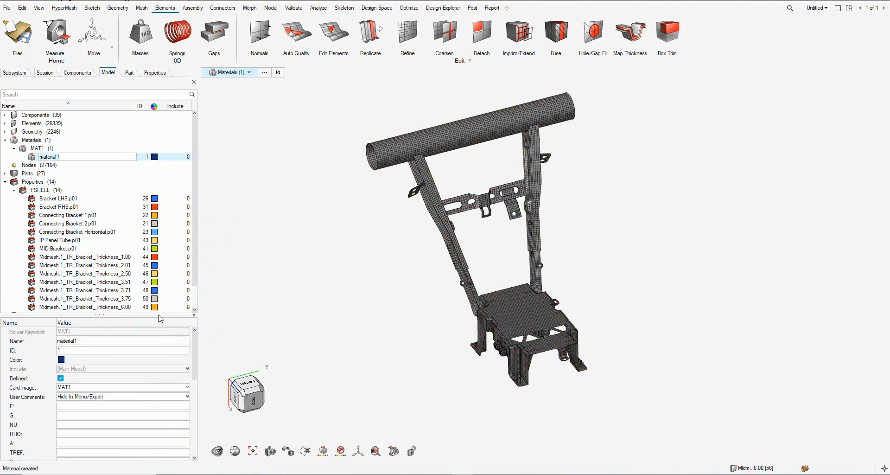
{"action": "type", "text": "S"}
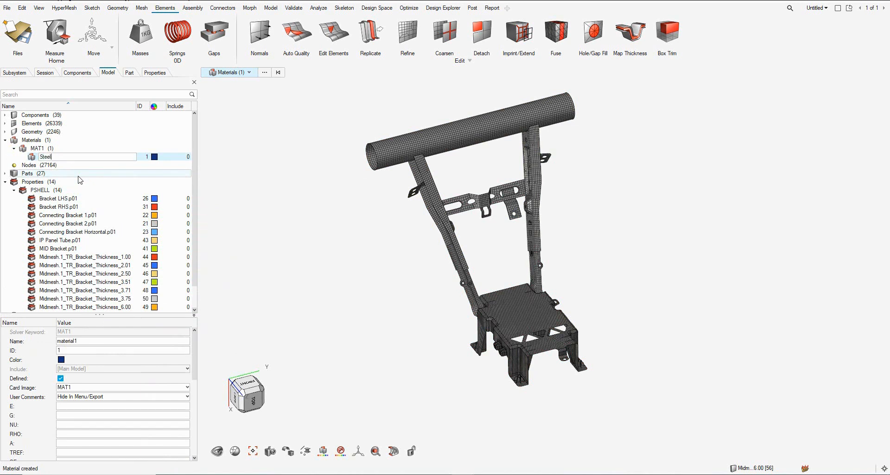
{"action": "type", "text": "teel"}
{"action": "key", "text": "Return"}
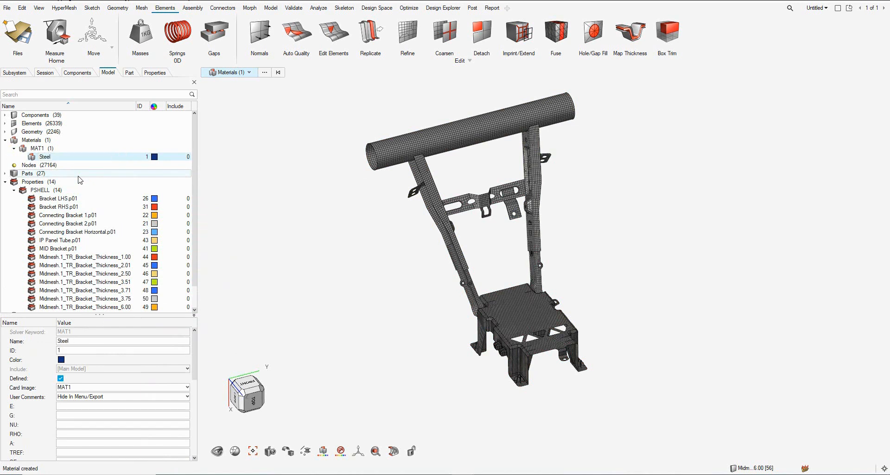
{"action": "left_click", "coordinate": [155, 157]}
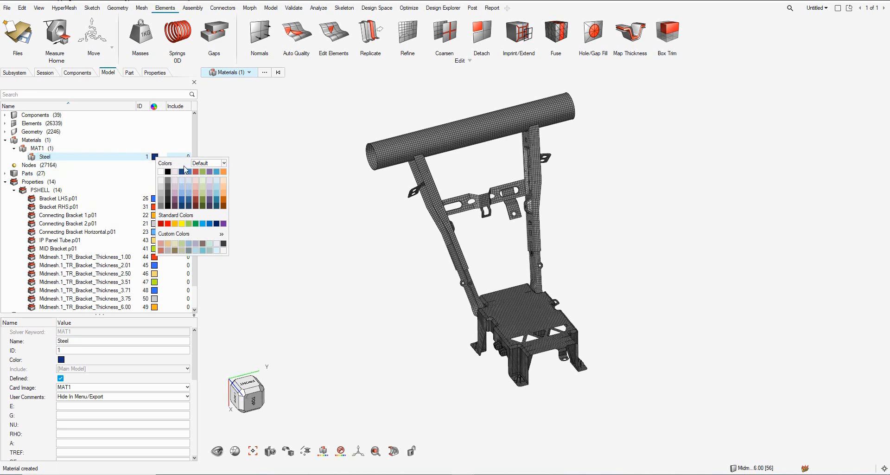
{"action": "left_click", "coordinate": [204, 224]}
Set the Steel material's E to 210000, NU to 0.3 and RHO to 7.85e-09
{"action": "left_click", "coordinate": [71, 409]}
{"action": "type", "text": "210000"}
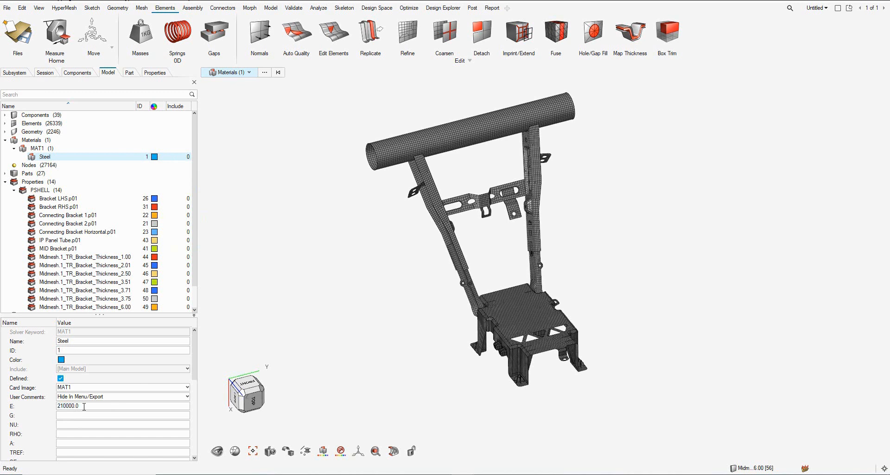
{"action": "left_click", "coordinate": [78, 424]}
{"action": "type", "text": "0.3"}
{"action": "left_click", "coordinate": [74, 434]}
{"action": "type", "text": "7.85e-09"}
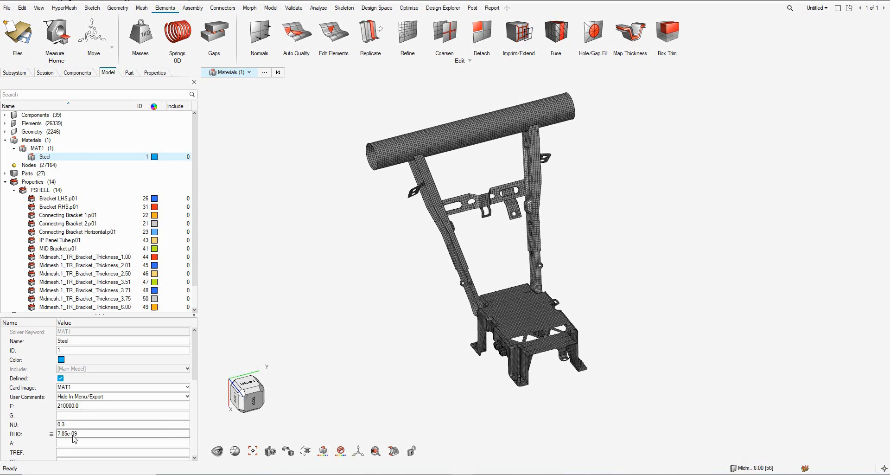
{"action": "key", "text": "Return"}
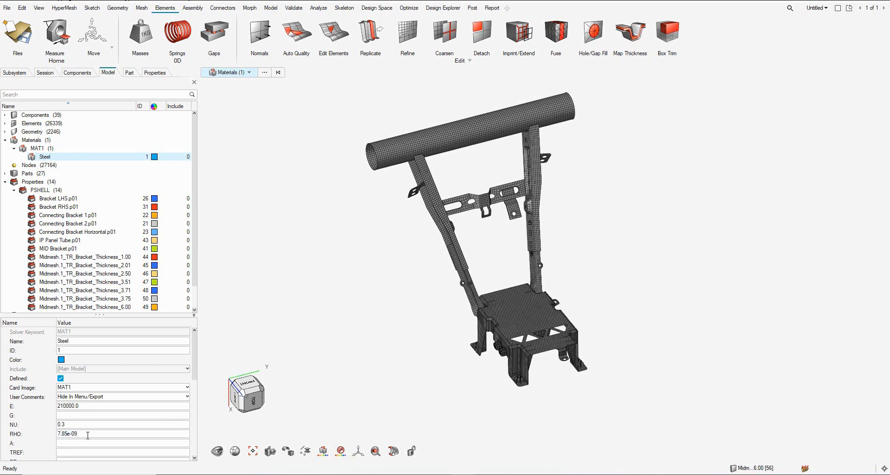
{"action": "left_click", "coordinate": [254, 278]}
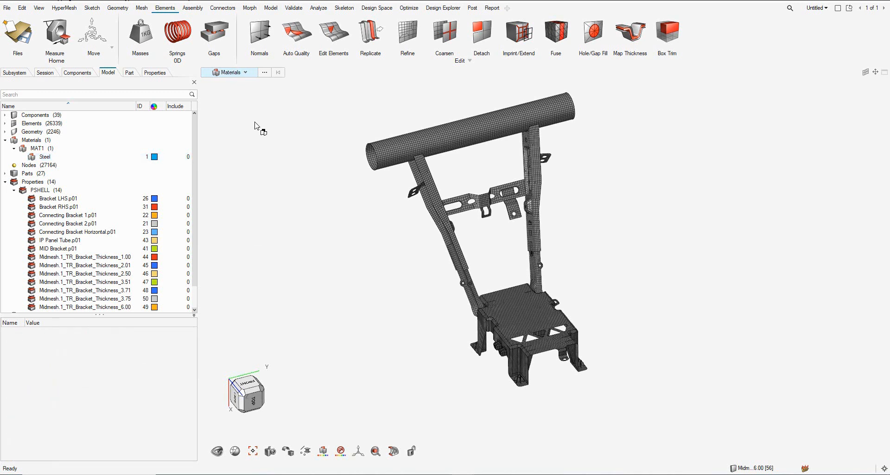
Assign the Steel material to the seven non-midmesh properties together: the IP Panel Tube, Bracket LHS and RHS, MID Bracket and all Connecting Bracket properties
{"action": "left_click", "coordinate": [241, 74]}
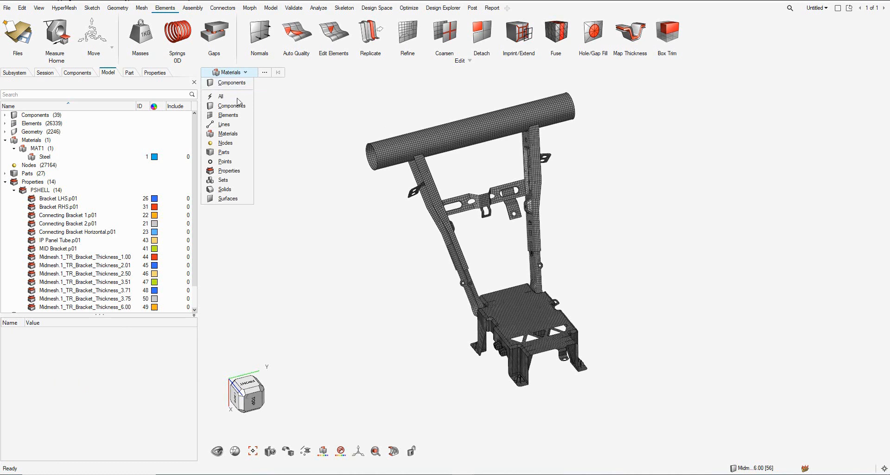
{"action": "left_click", "coordinate": [228, 171]}
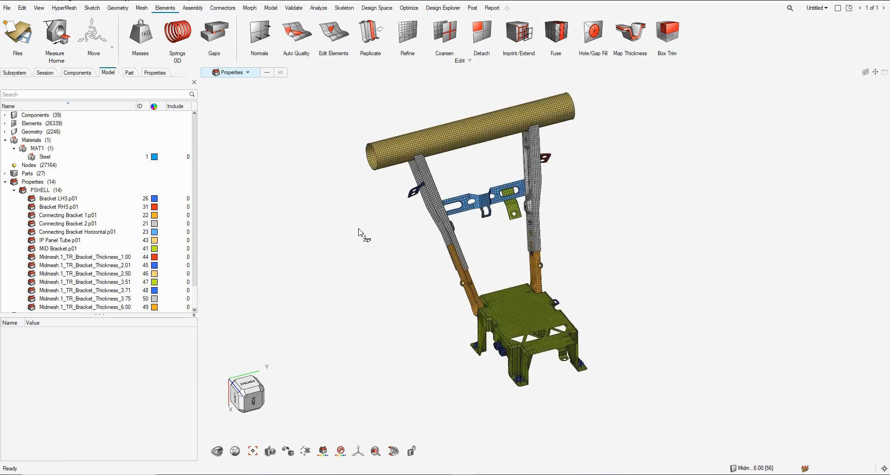
{"action": "middle_click_drag", "start_coordinate": [376, 231], "coordinate": [354, 238]}
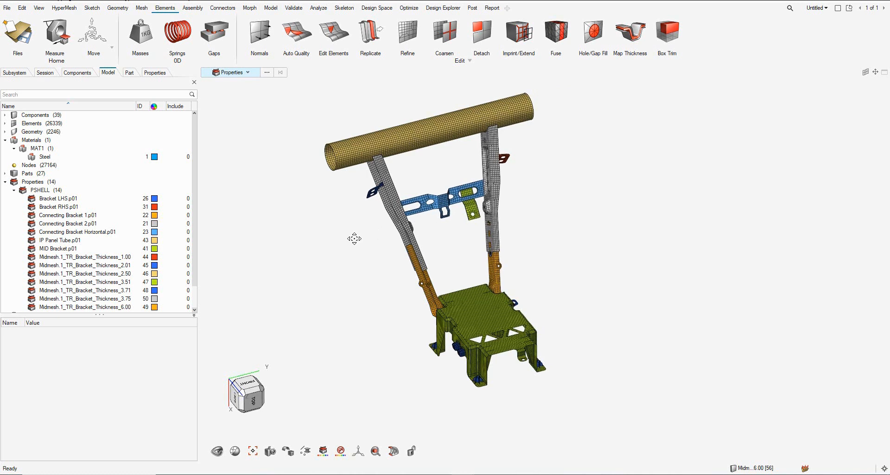
{"action": "left_click", "coordinate": [408, 142]}
{"action": "left_click", "coordinate": [384, 171], "text": "ctrl"}
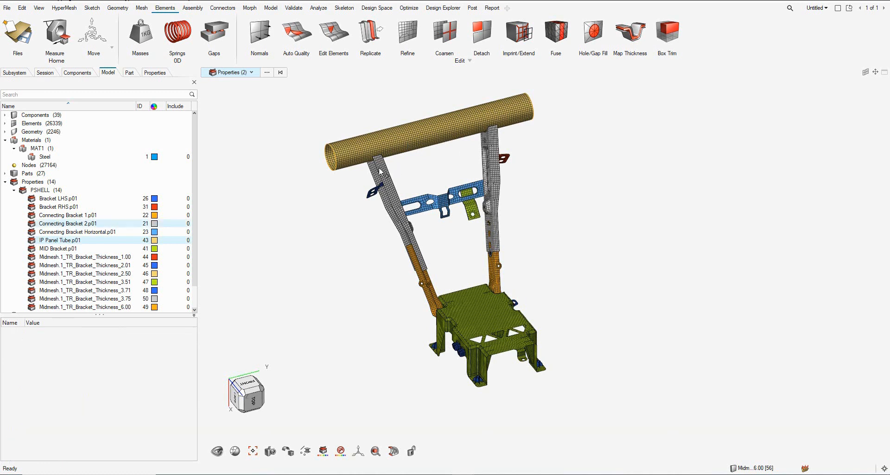
{"action": "left_click", "coordinate": [372, 196], "text": "ctrl"}
{"action": "left_click", "coordinate": [506, 159], "text": "ctrl"}
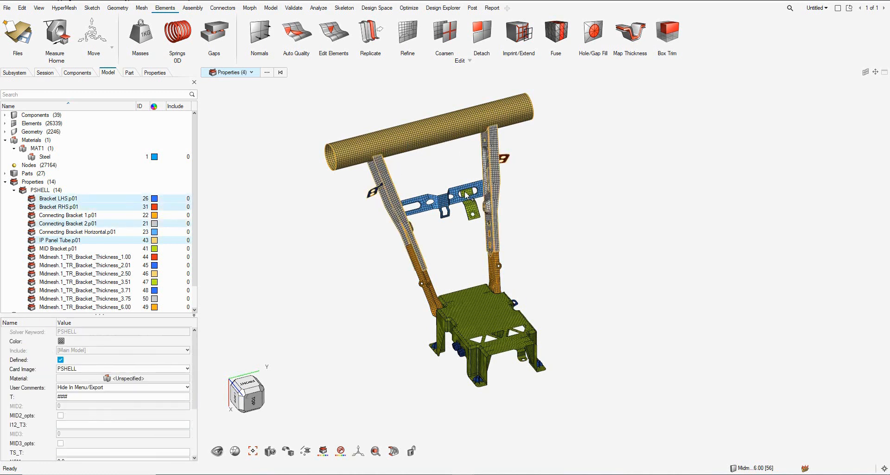
{"action": "left_click", "coordinate": [446, 199], "text": "ctrl"}
{"action": "left_click", "coordinate": [470, 212], "text": "ctrl"}
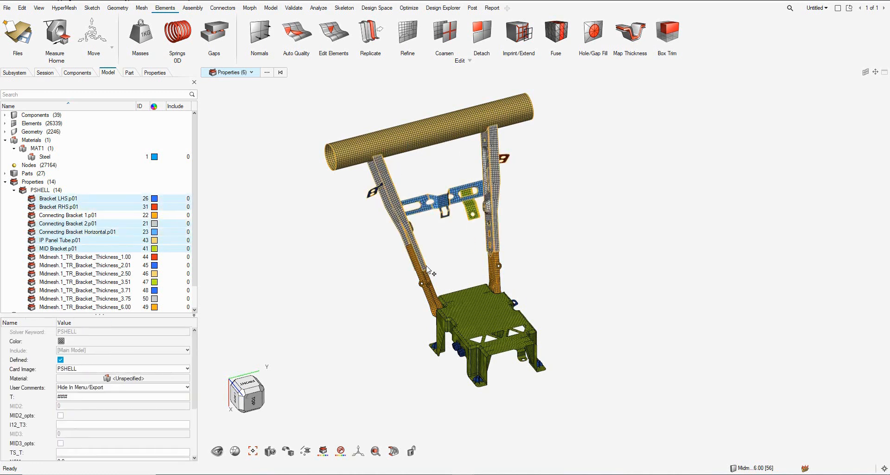
{"action": "left_click", "coordinate": [419, 279], "text": "ctrl"}
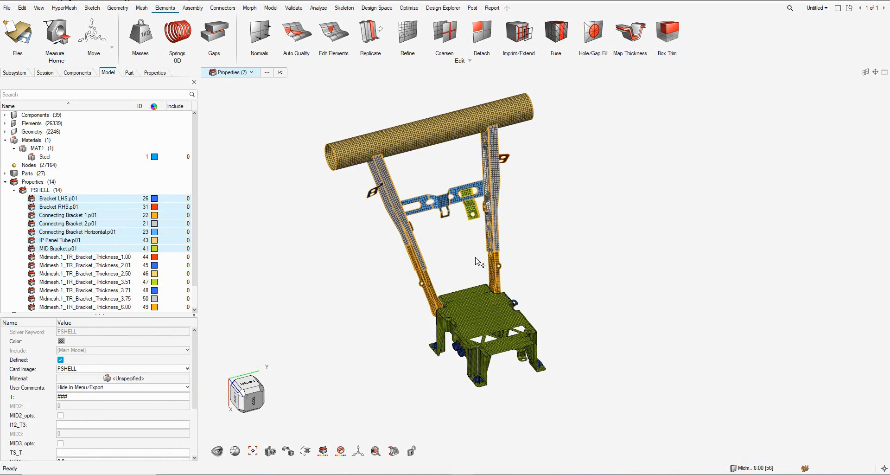
{"action": "left_click", "coordinate": [153, 379]}
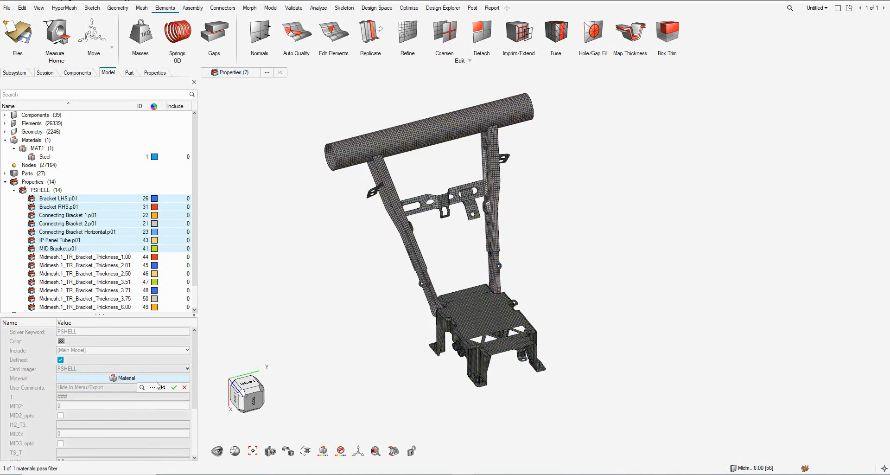
{"action": "left_click", "coordinate": [152, 387]}
{"action": "left_click", "coordinate": [93, 374]}
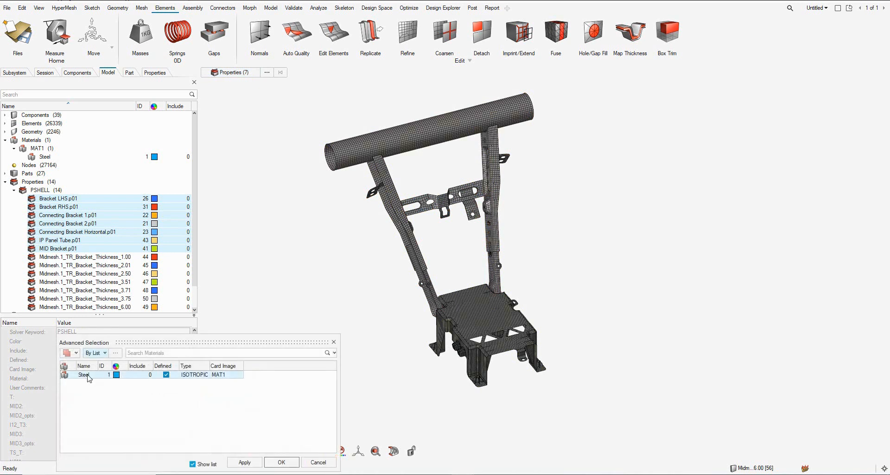
{"action": "left_click", "coordinate": [242, 464]}
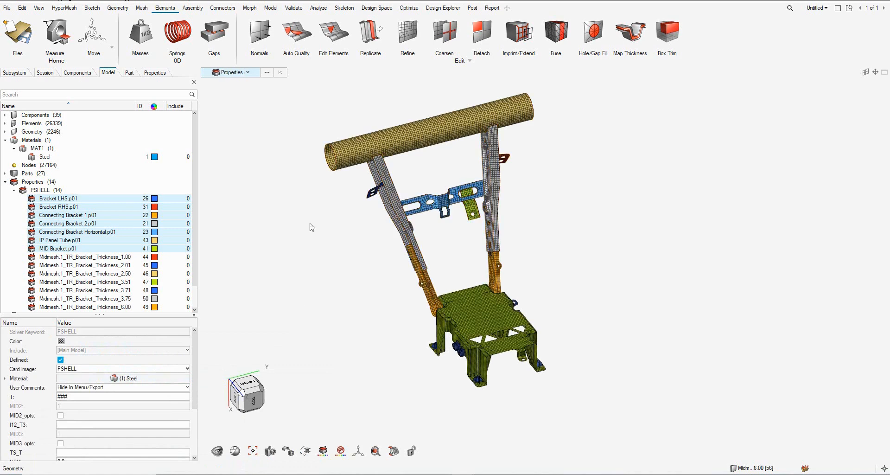
Switch the entity selector to Materials and examine the assembly coloured by material, from the tube and side brackets to the base bracket
{"action": "left_click", "coordinate": [249, 73]}
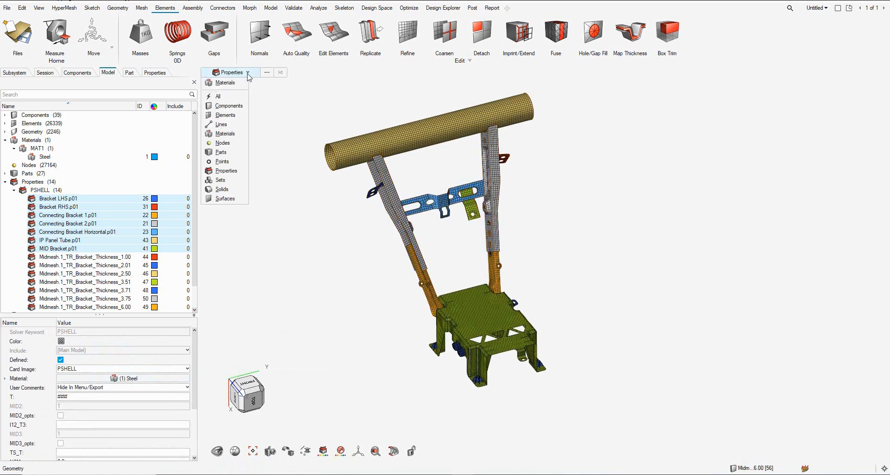
{"action": "left_click", "coordinate": [226, 134]}
{"action": "right_click_drag", "start_coordinate": [257, 186], "coordinate": [270, 203]}
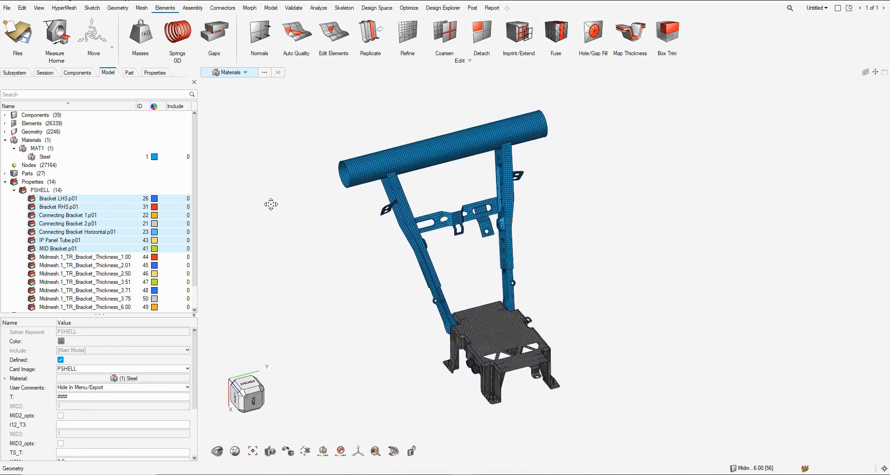
{"action": "scroll", "coordinate": [374, 222], "scroll_direction": "up", "scroll_amount": 8}
{"action": "scroll", "coordinate": [314, 211], "scroll_direction": "down", "scroll_amount": 8}
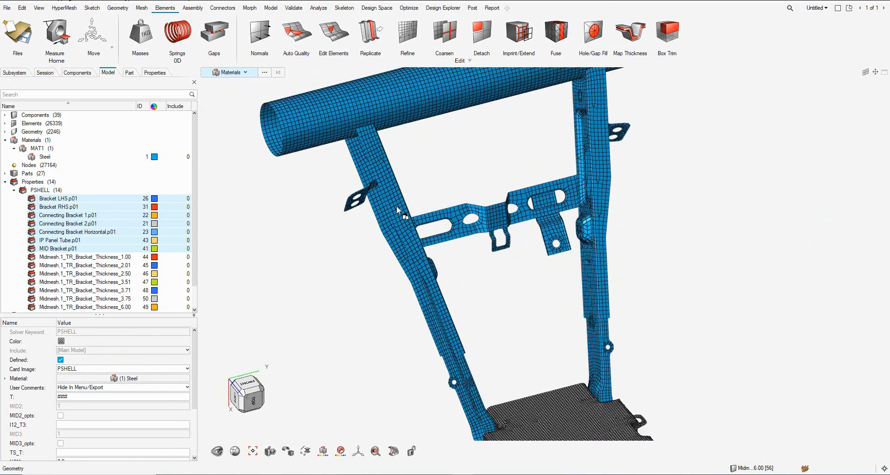
{"action": "middle_click_drag", "start_coordinate": [404, 215], "coordinate": [538, 248]}
{"action": "scroll", "coordinate": [420, 215], "scroll_direction": "down", "scroll_amount": 3}
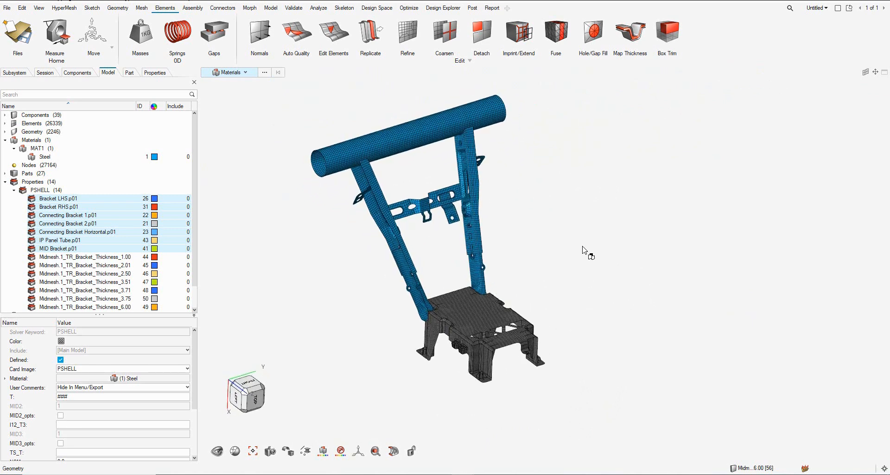
{"action": "mouse_move", "coordinate": [499, 250]}
{"action": "right_mouse_down"}
{"action": "mouse_move", "coordinate": [583, 246]}
{"action": "mouse_move", "coordinate": [513, 246]}
{"action": "right_mouse_up"}
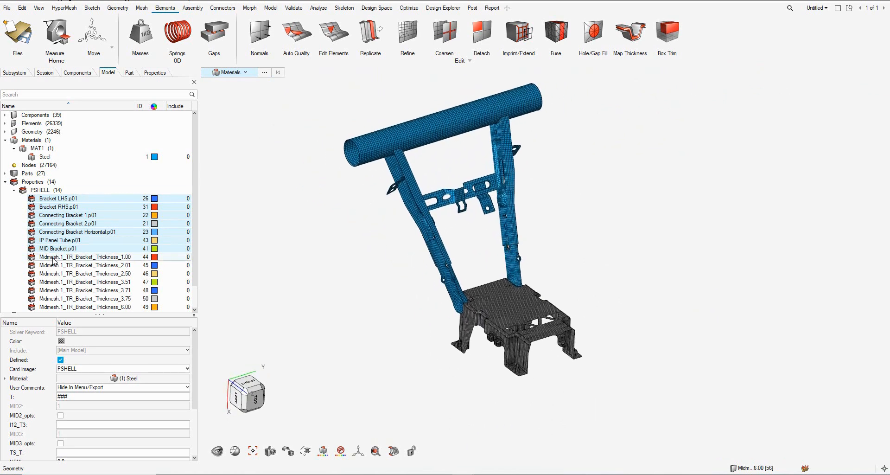
Isolate all seven Midmesh.1_TR_Bracket_Thickness properties, from 1.00 to 6.00, and fit the bracket in the view
{"action": "left_click", "coordinate": [73, 257]}
{"action": "scroll", "coordinate": [74, 290], "scroll_direction": "down", "scroll_amount": 1}
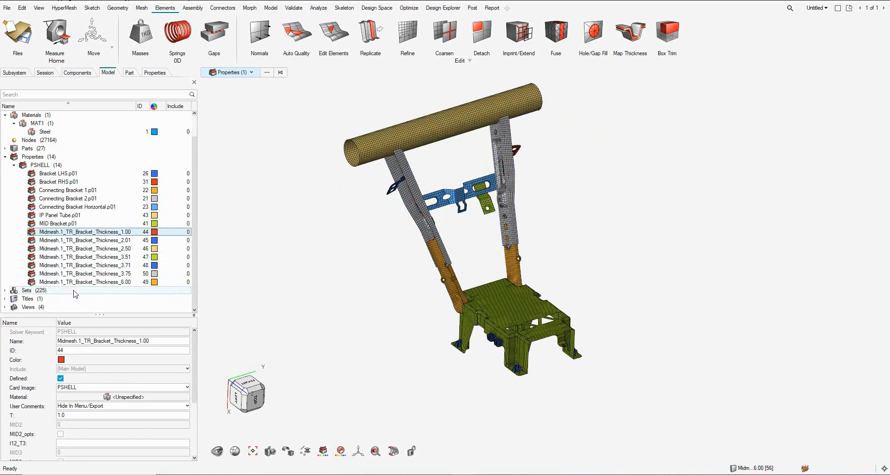
{"action": "left_click", "coordinate": [79, 282], "text": "shift"}
{"action": "right_click", "coordinate": [87, 260]}
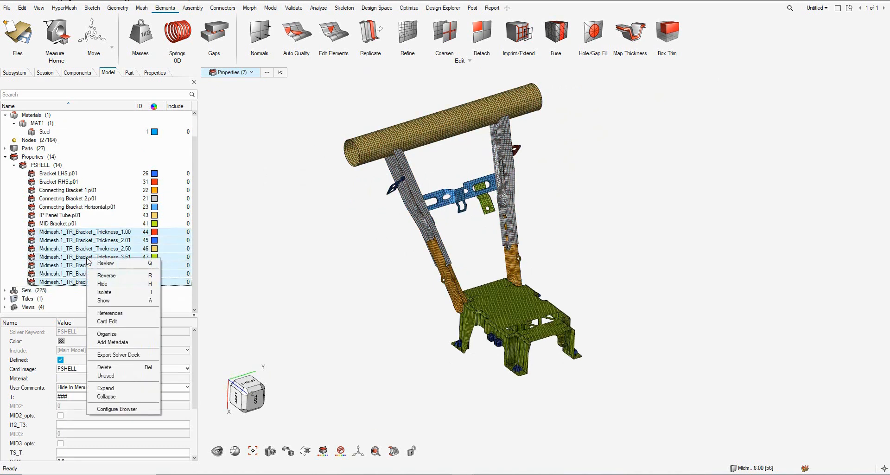
{"action": "left_click", "coordinate": [116, 296]}
{"action": "left_click", "coordinate": [401, 220]}
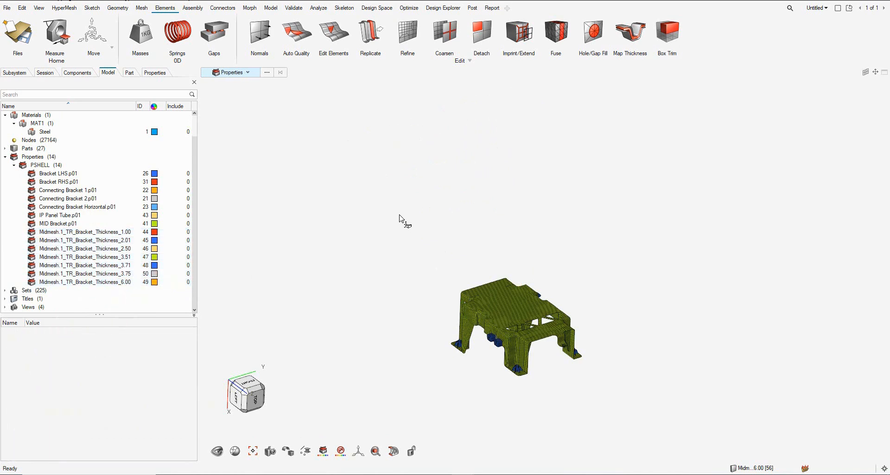
{"action": "key", "text": "f"}
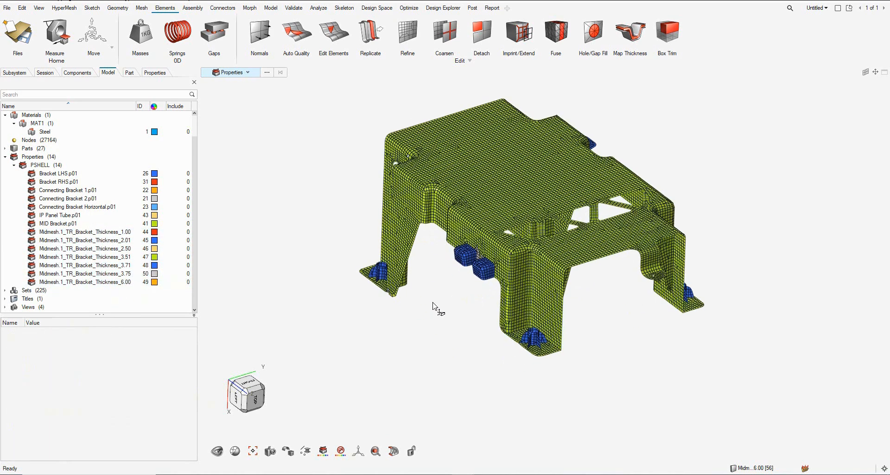
{"action": "right_click_drag", "start_coordinate": [434, 306], "coordinate": [417, 330], "text": "ctrl"}
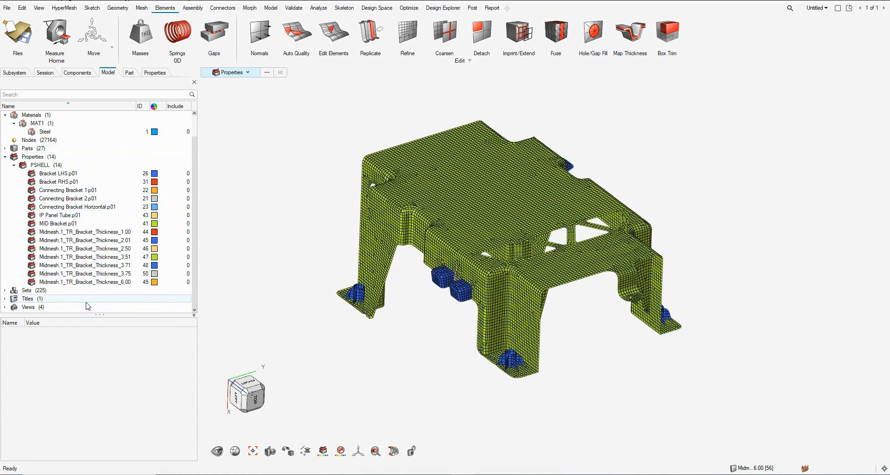
Create a second MAT1 material and name it Cast_Al
{"action": "right_click", "coordinate": [119, 307]}
{"action": "mouse_move", "coordinate": [141, 311]}
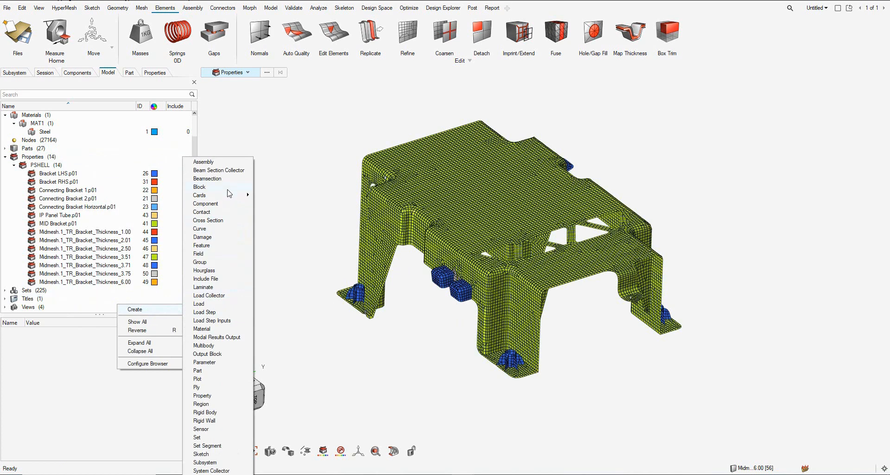
{"action": "left_click", "coordinate": [202, 329]}
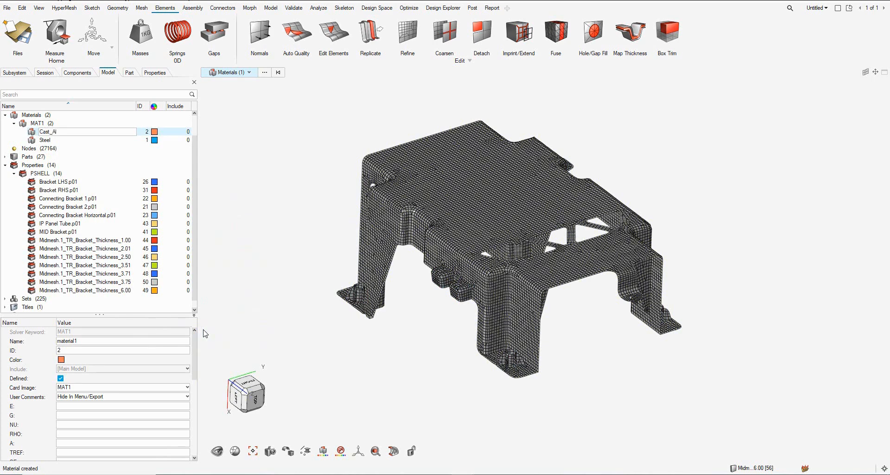
{"action": "key", "text": "Return"}
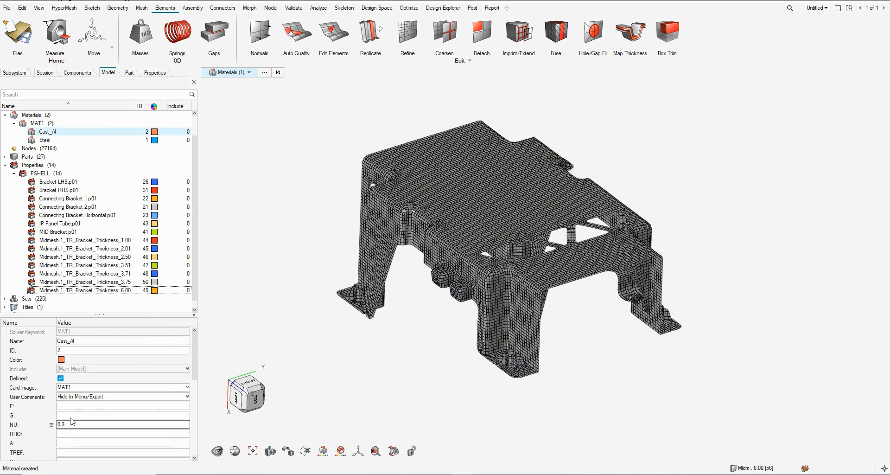
Set the Cast_Al material's E to 80000, NU to 0.33 and RHO to 2.81e-09
{"action": "left_click", "coordinate": [79, 406]}
{"action": "type", "text": "210000"}
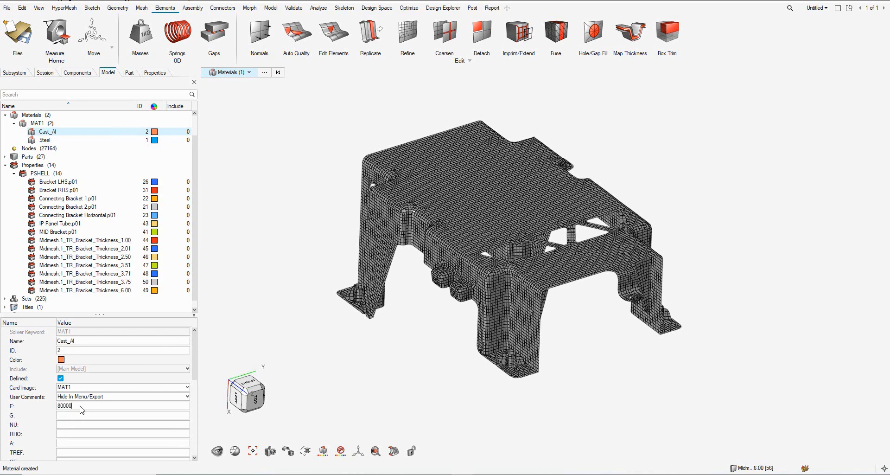
{"action": "key", "text": "Return"}
{"action": "left_click", "coordinate": [64, 425]}
{"action": "type", "text": "0."}
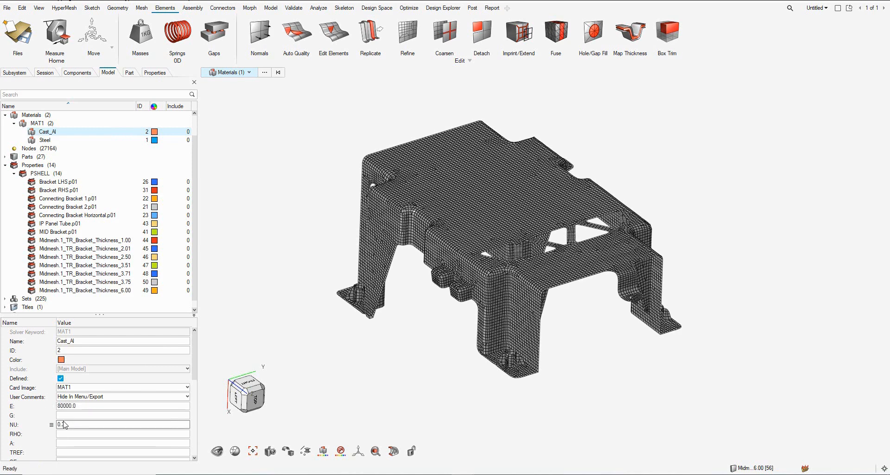
{"action": "type", "text": "3"}
{"action": "key", "text": "Return"}
{"action": "left_click", "coordinate": [69, 432]}
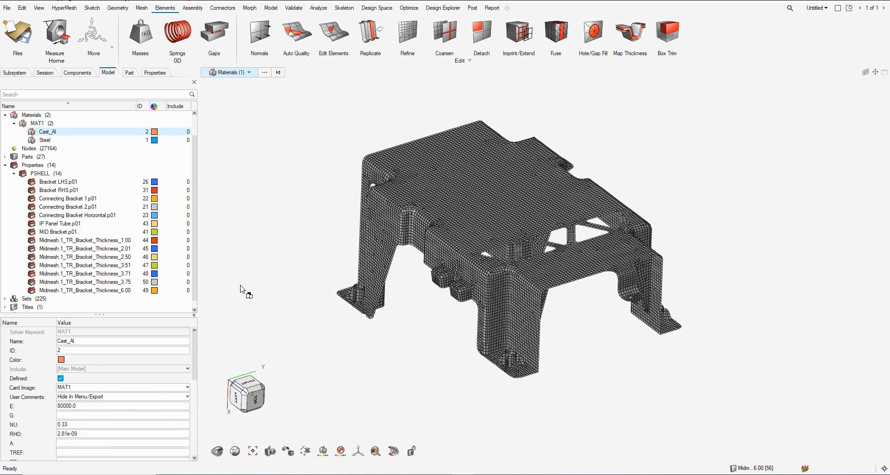
{"action": "left_click", "coordinate": [248, 293]}
Assign the Cast_Al material to all seven Midmesh.1_TR_Bracket_Thickness properties together, from 1.00 to 6.00
{"action": "scroll", "coordinate": [255, 239], "scroll_direction": "down", "scroll_amount": 5}
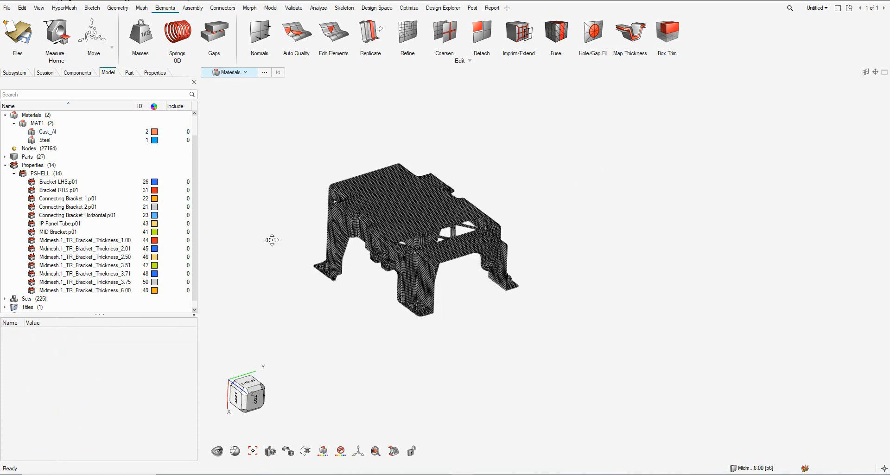
{"action": "left_click", "coordinate": [245, 73]}
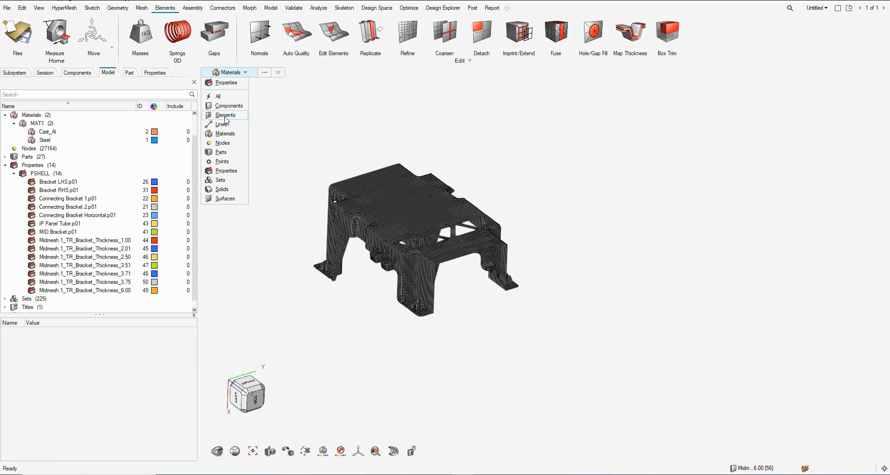
{"action": "left_click", "coordinate": [222, 82]}
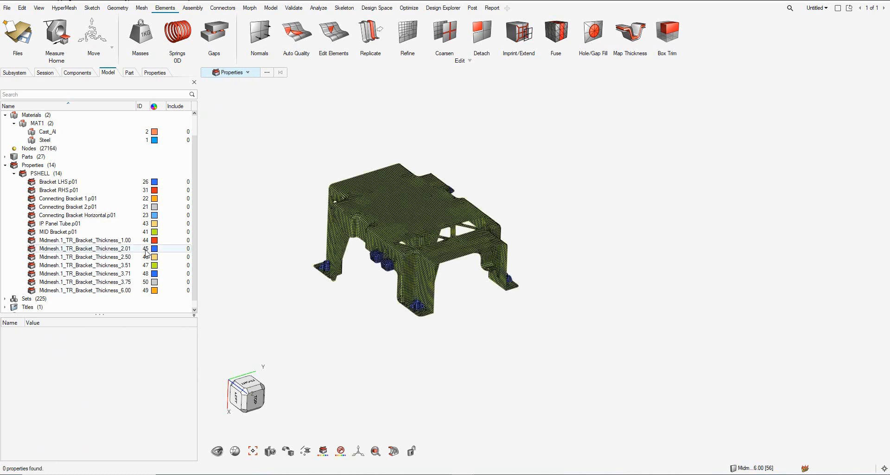
{"action": "left_click", "coordinate": [86, 240]}
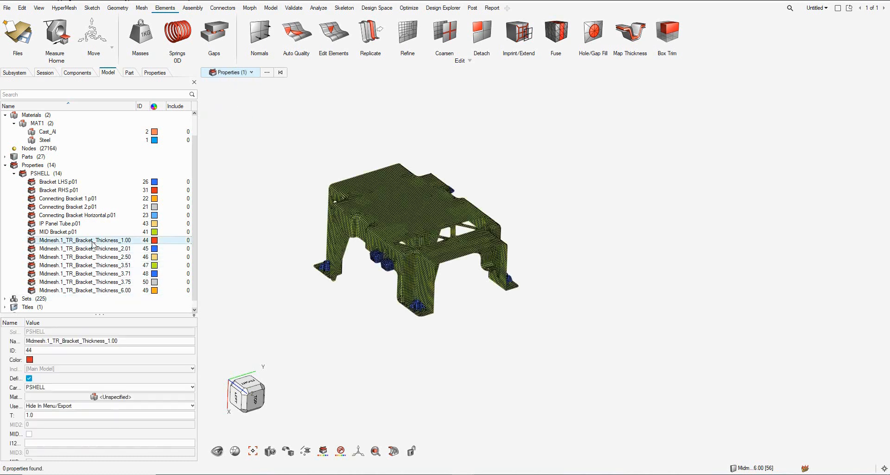
{"action": "left_click", "coordinate": [86, 291], "text": "shift"}
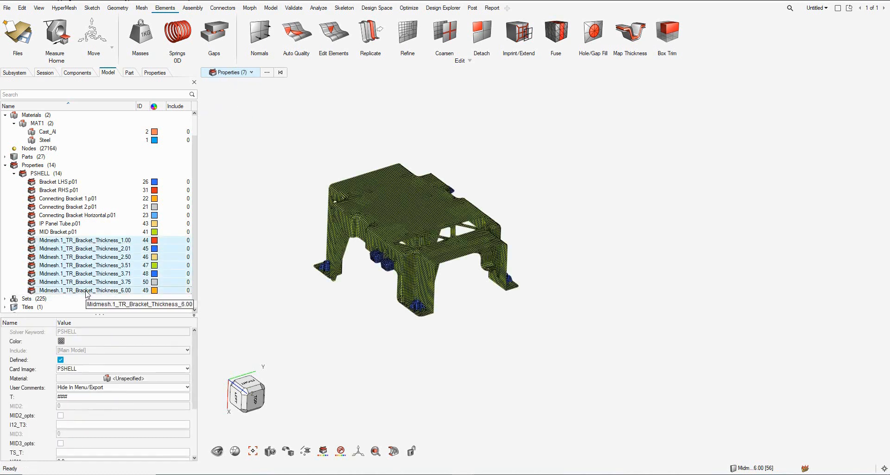
{"action": "left_click", "coordinate": [137, 379]}
{"action": "left_click", "coordinate": [153, 388]}
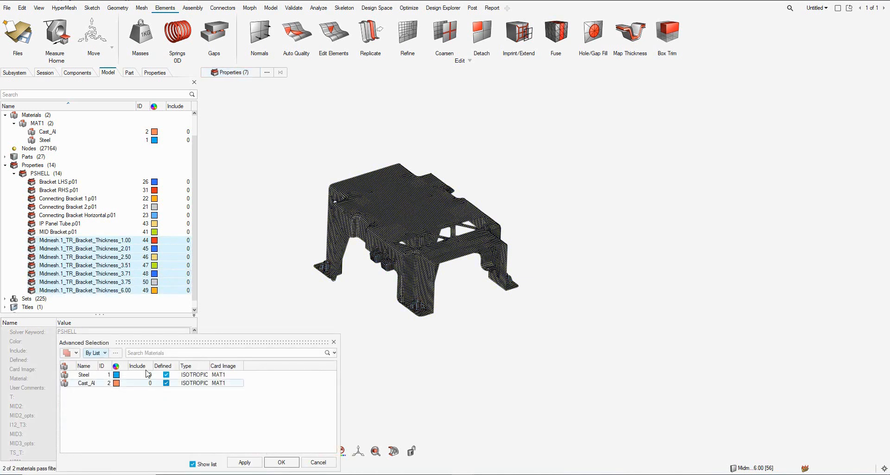
{"action": "left_click", "coordinate": [86, 383]}
{"action": "left_click", "coordinate": [244, 462]}
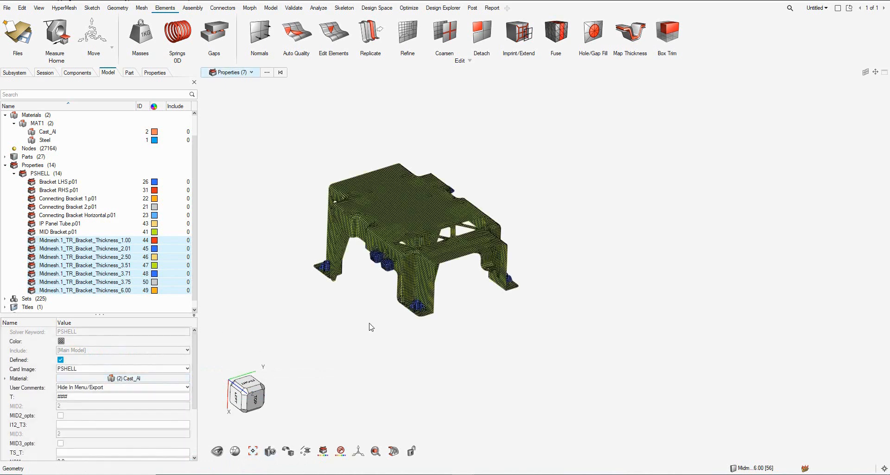
Switch the entity selector to Materials and examine the isolated base bracket's material colouring from several sides
{"action": "middle_click_drag", "start_coordinate": [366, 328], "coordinate": [420, 333]}
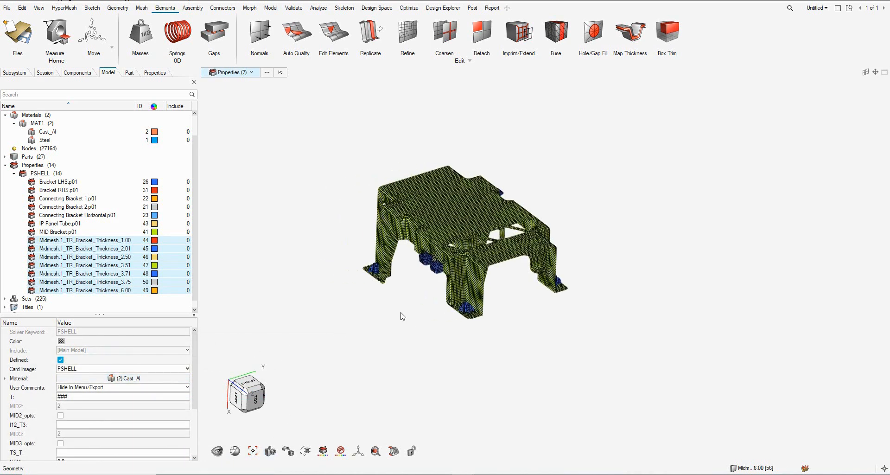
{"action": "left_click", "coordinate": [251, 72]}
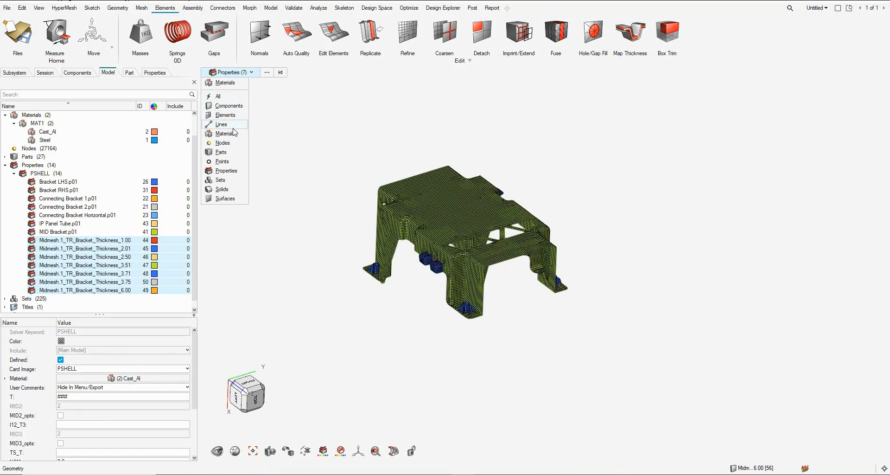
{"action": "left_click", "coordinate": [229, 135]}
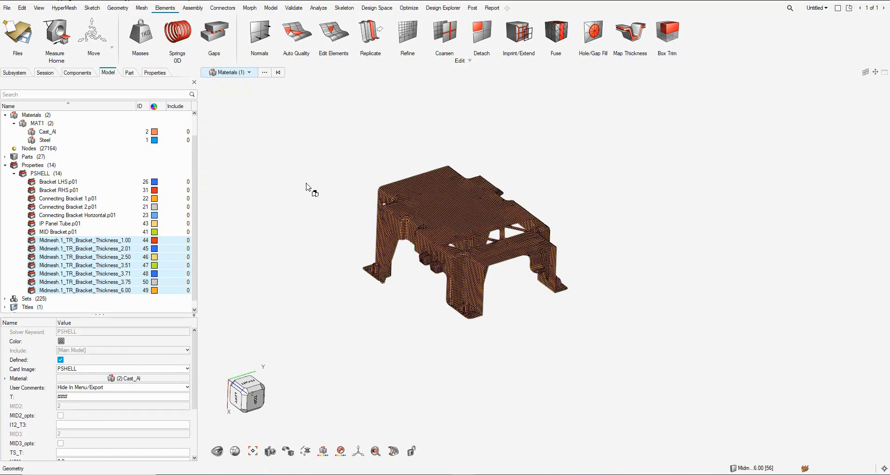
{"action": "middle_click_drag", "start_coordinate": [387, 267], "coordinate": [544, 314]}
{"action": "scroll", "coordinate": [489, 296], "scroll_direction": "up", "scroll_amount": 6}
{"action": "middle_click_drag", "start_coordinate": [489, 296], "coordinate": [424, 237]}
{"action": "middle_click_drag", "start_coordinate": [495, 277], "coordinate": [430, 283]}
{"action": "scroll", "coordinate": [430, 283], "scroll_direction": "down", "scroll_amount": 3}
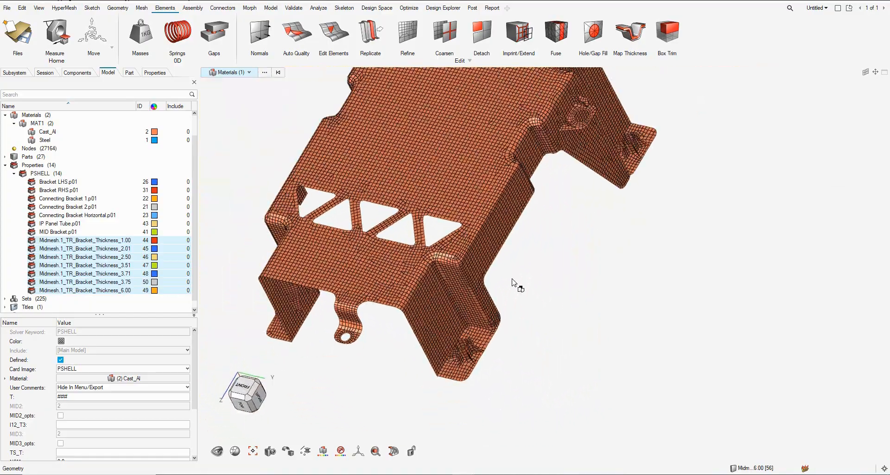
{"action": "middle_click_drag", "start_coordinate": [512, 277], "coordinate": [449, 241]}
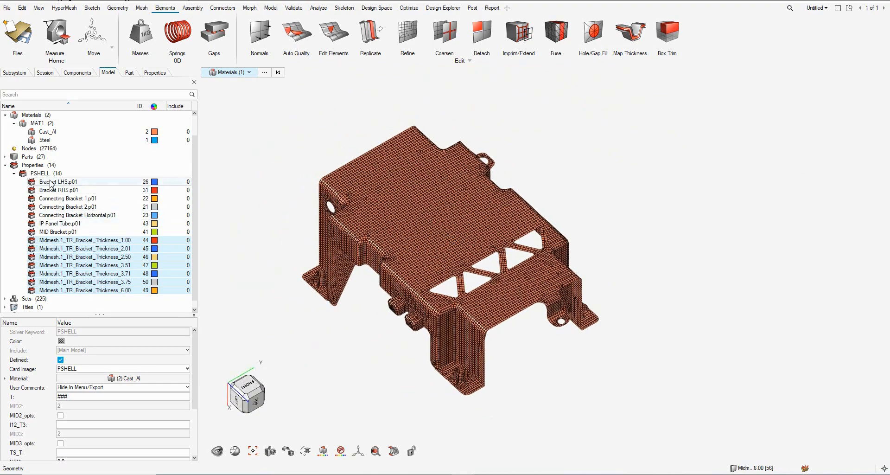
Show the seven non-midmesh properties, from Bracket LHS to MID Bracket, alongside the base bracket and clear the selection
{"action": "left_click", "coordinate": [58, 181]}
{"action": "key", "text": "shift+Down"}
{"action": "key", "text": "shift+Down"}
{"action": "key", "text": "shift+Down"}
{"action": "key", "text": "shift+Down"}
{"action": "key", "text": "shift+Down"}
{"action": "key", "text": "shift+Down"}
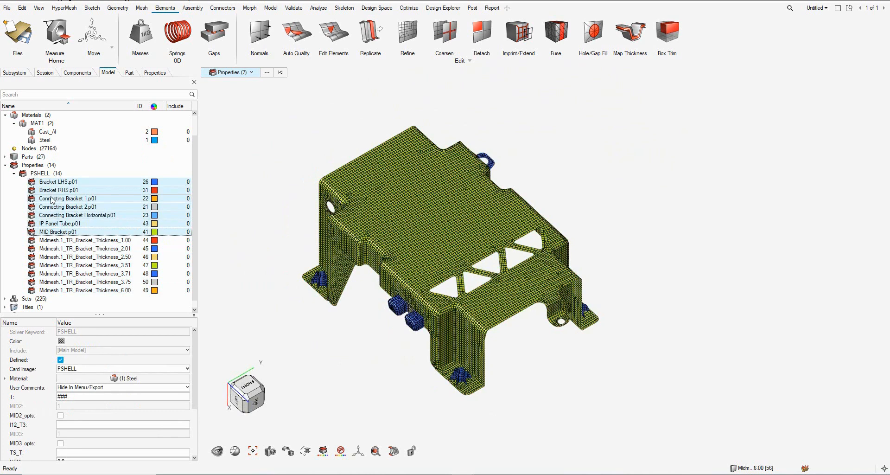
{"action": "right_click", "coordinate": [51, 199]}
{"action": "left_click", "coordinate": [69, 239]}
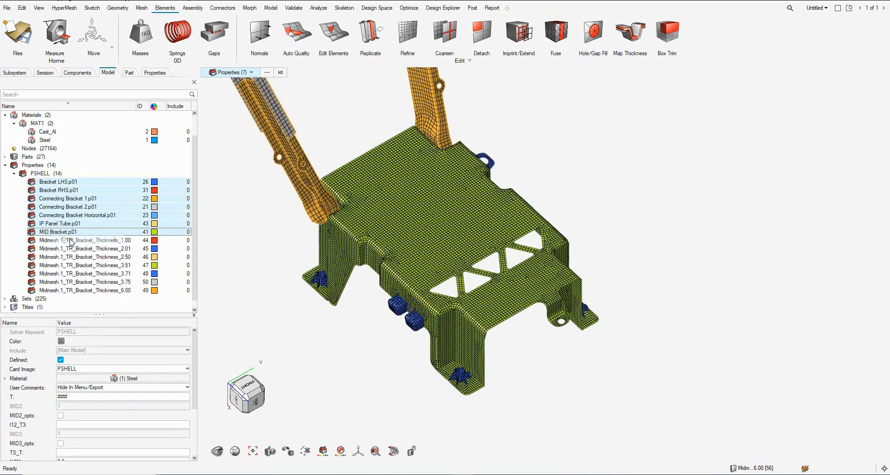
{"action": "scroll", "coordinate": [625, 218], "scroll_direction": "down", "scroll_amount": 3}
{"action": "left_click_drag", "start_coordinate": [578, 232], "coordinate": [398, 280], "text": "ctrl"}
{"action": "left_click", "coordinate": [518, 321]}
Colour the full assembly by material and compare the tube and side brackets with the base bracket
{"action": "left_click", "coordinate": [252, 75]}
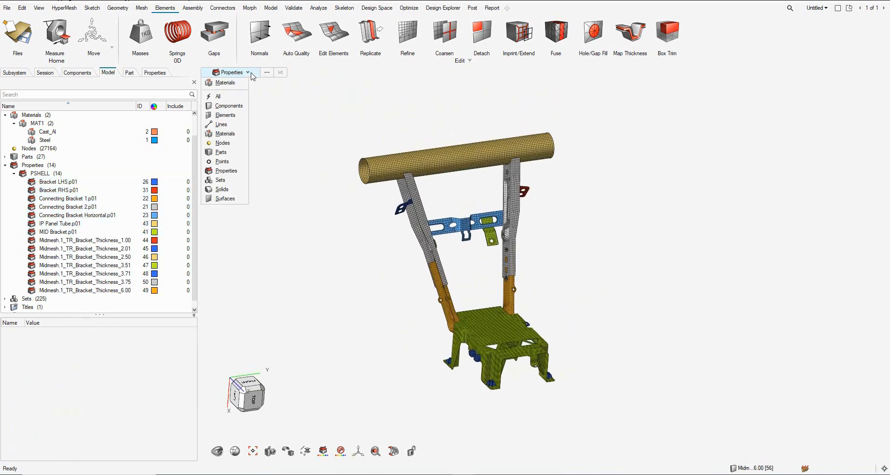
{"action": "left_click", "coordinate": [232, 135]}
{"action": "middle_click_drag", "start_coordinate": [266, 174], "coordinate": [354, 229]}
{"action": "right_click_drag", "start_coordinate": [462, 247], "coordinate": [452, 201]}
{"action": "scroll", "coordinate": [528, 263], "scroll_direction": "up", "scroll_amount": 4}
{"action": "left_click_drag", "start_coordinate": [530, 267], "coordinate": [611, 247], "text": "ctrl"}
{"action": "scroll", "coordinate": [616, 248], "scroll_direction": "down", "scroll_amount": 3}
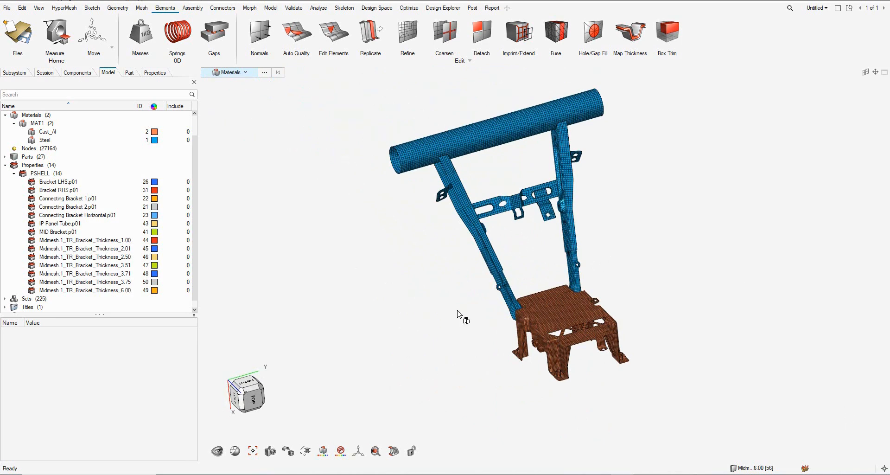
Compute the mass, centre of gravity and moments of inertia for all elements of the displayed assembly
{"action": "left_click", "coordinate": [67, 43]}
{"action": "middle_click_drag", "start_coordinate": [436, 252], "coordinate": [454, 253]}
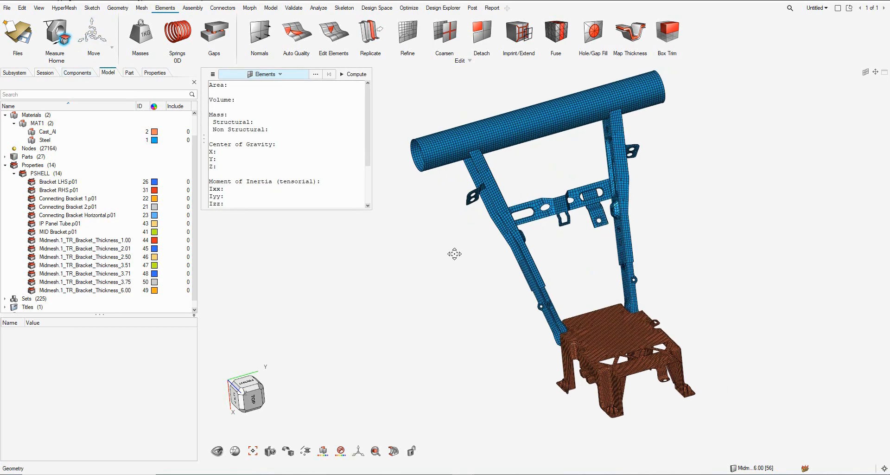
{"action": "scroll", "coordinate": [463, 249], "scroll_direction": "down", "scroll_amount": 5}
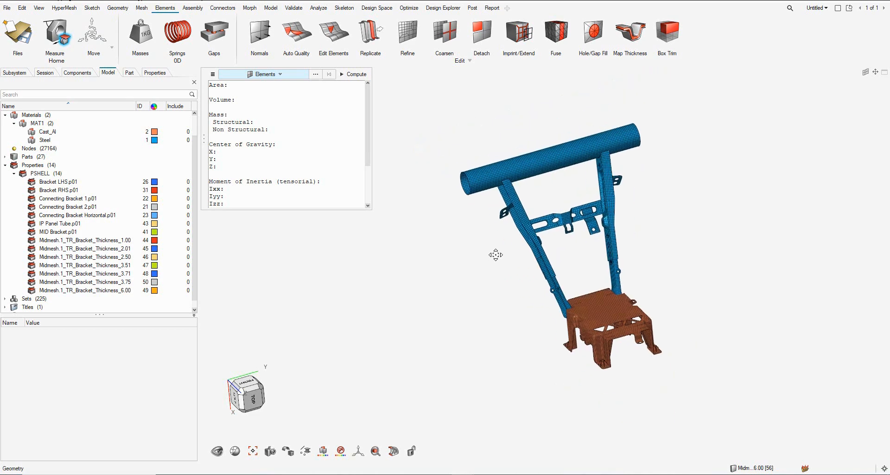
{"action": "left_click_drag", "start_coordinate": [430, 95], "coordinate": [734, 441]}
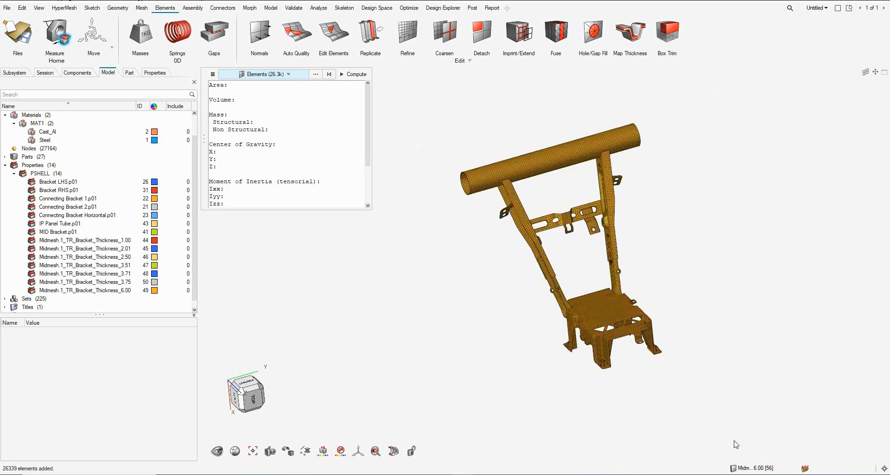
{"action": "left_click", "coordinate": [351, 74]}
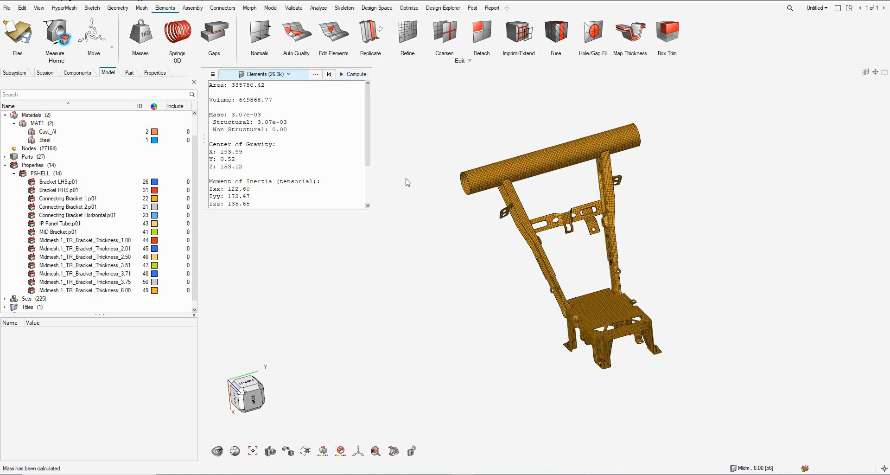
{"action": "left_click_drag", "start_coordinate": [524, 227], "coordinate": [521, 342], "text": "ctrl"}
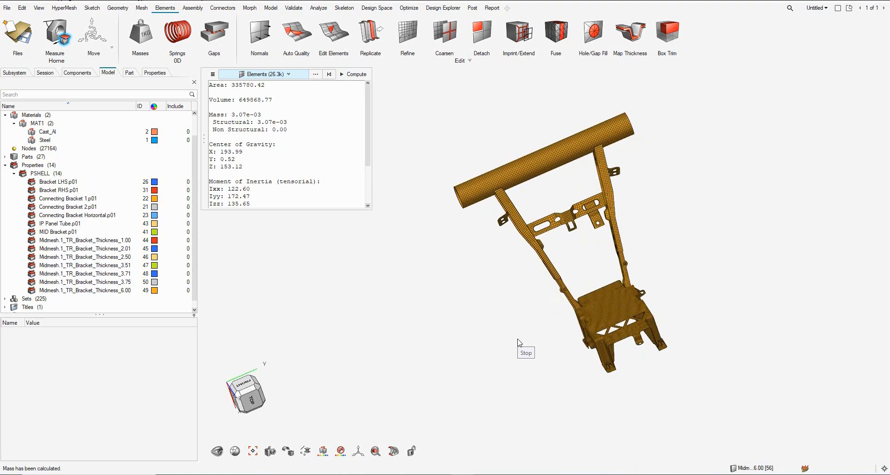